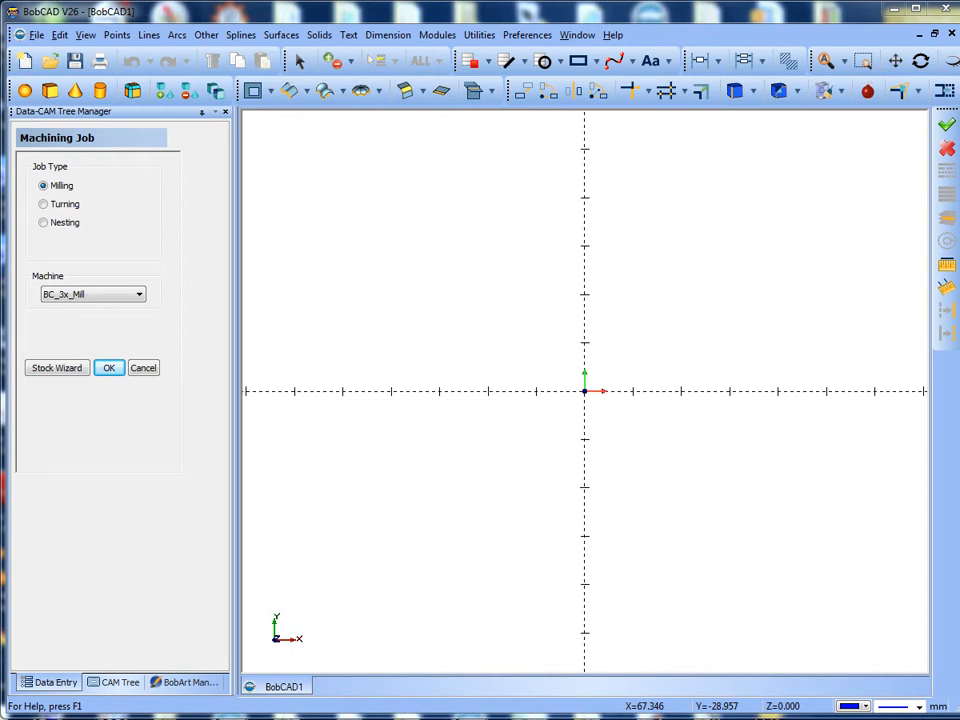
Open the SolidWorks part "2d sample" from the "bobcad 3d models machine" folder
{"action": "left_click", "coordinate": [35, 35]}
{"action": "left_click", "coordinate": [45, 66]}
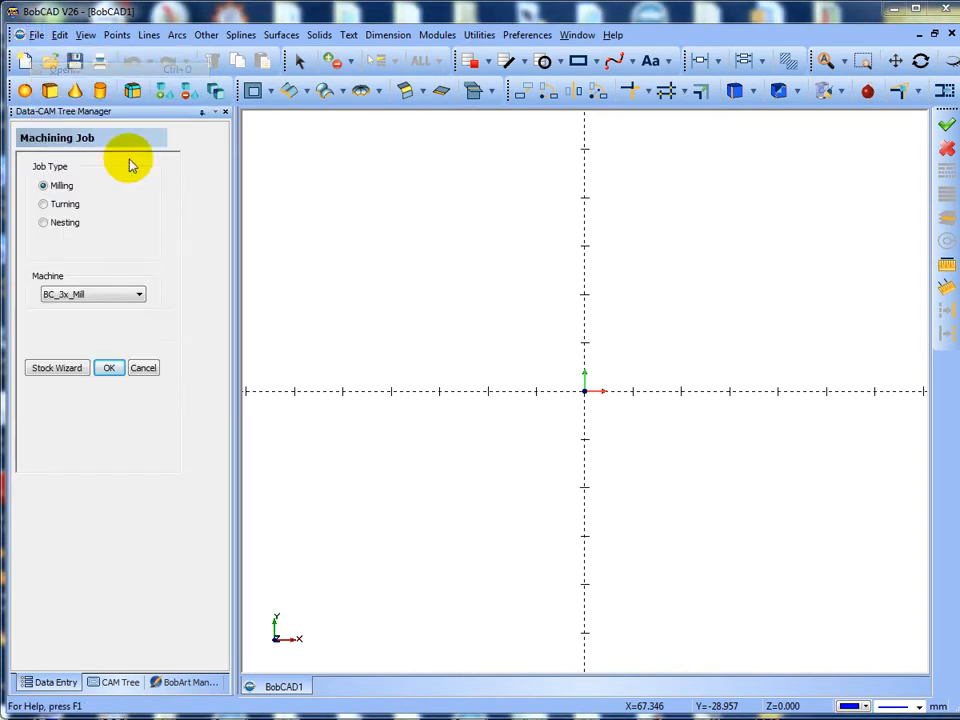
{"action": "left_click", "coordinate": [462, 499]}
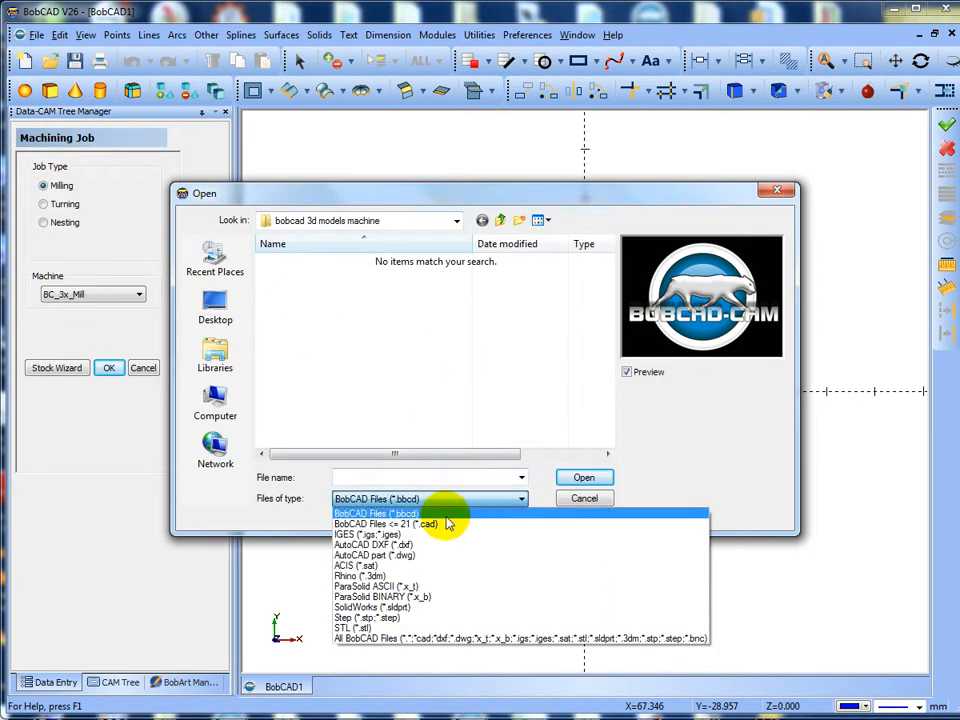
{"action": "left_click", "coordinate": [407, 607]}
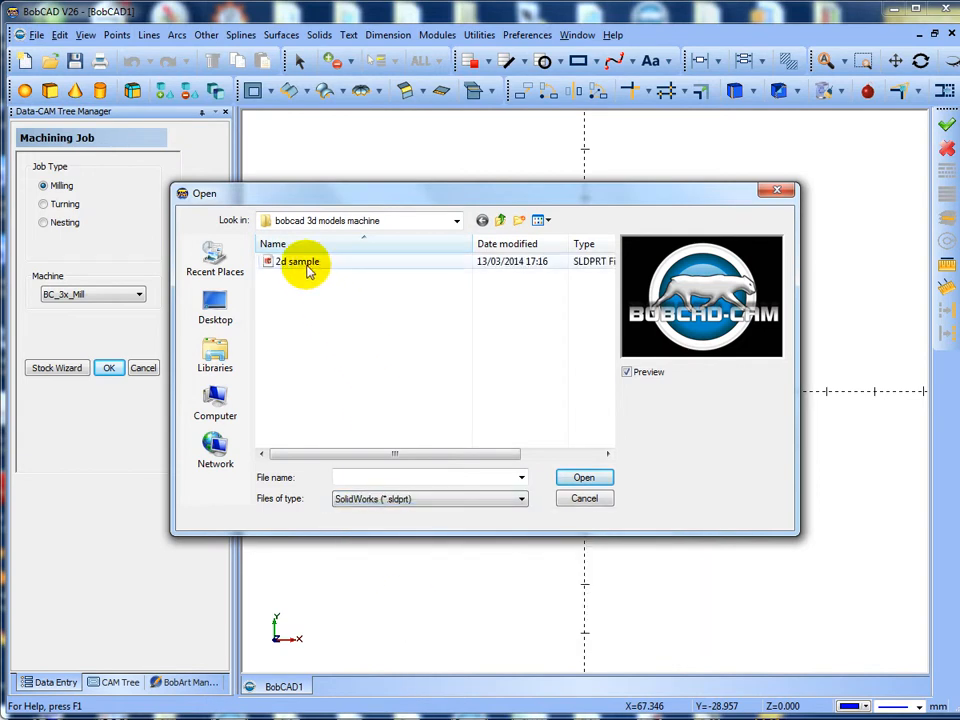
{"action": "left_click", "coordinate": [300, 262]}
{"action": "left_click", "coordinate": [578, 480]}
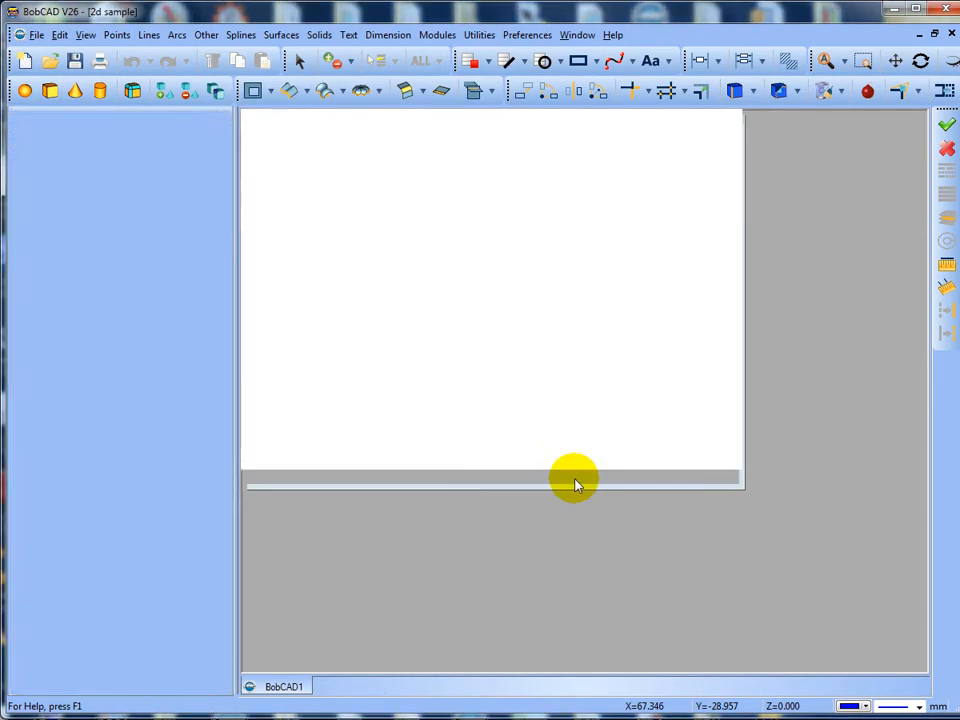
{"action": "middle_click_drag", "start_coordinate": [497, 484], "coordinate": [567, 469]}
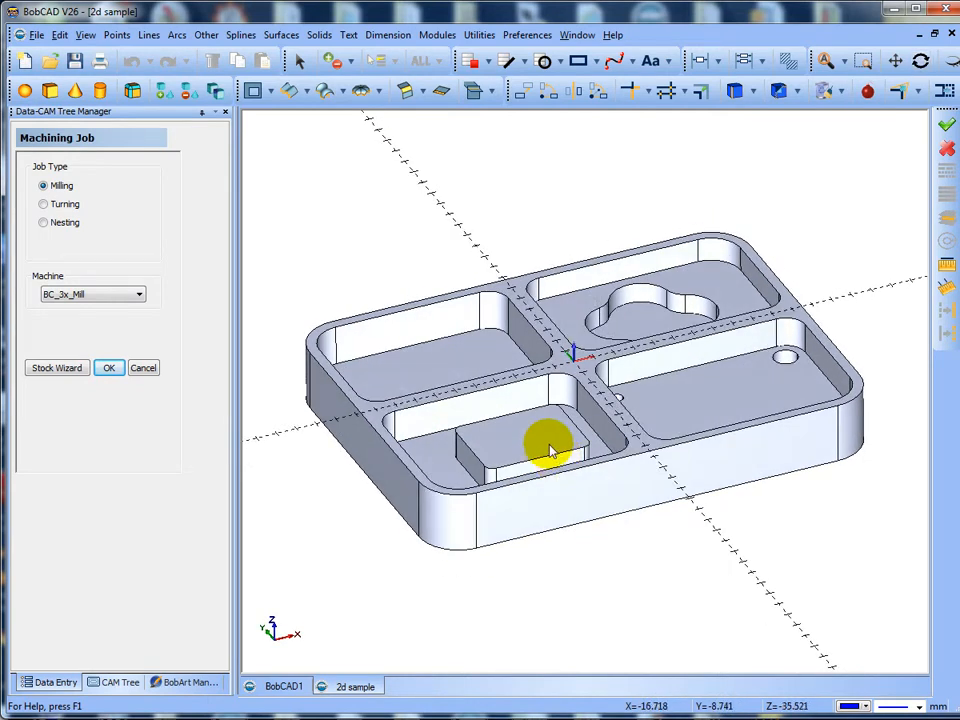
{"action": "middle_click_drag", "start_coordinate": [551, 441], "coordinate": [551, 448]}
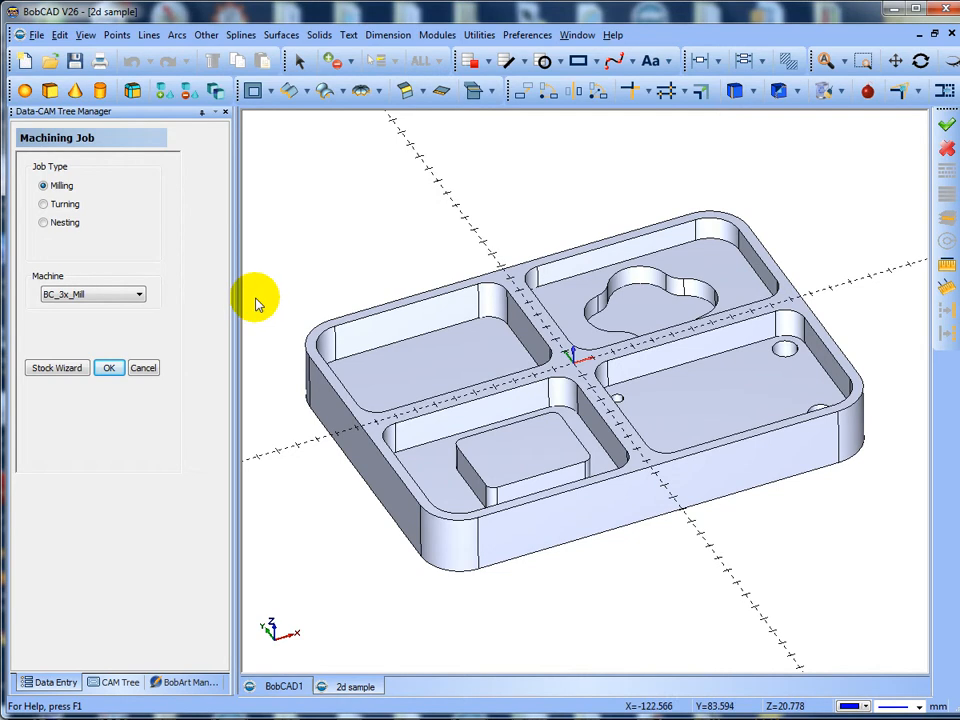
Keep the BC_3x_Mill machine for the milling job and choose rectangular stock in the Stock Wizard
{"action": "left_click", "coordinate": [135, 296]}
{"action": "left_click", "coordinate": [135, 296]}
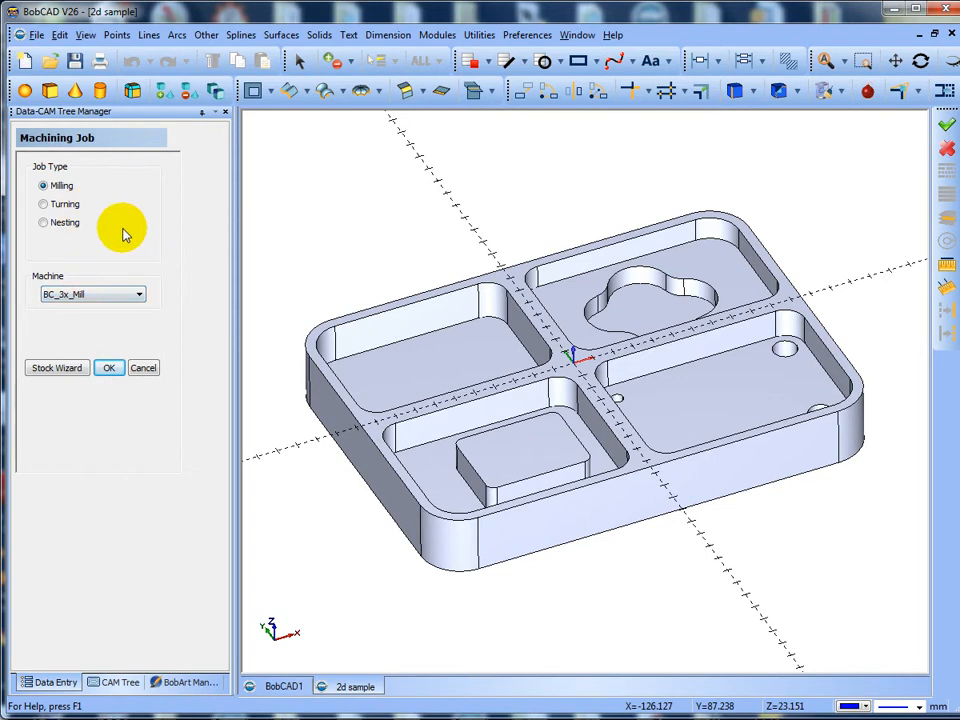
{"action": "left_click", "coordinate": [60, 368]}
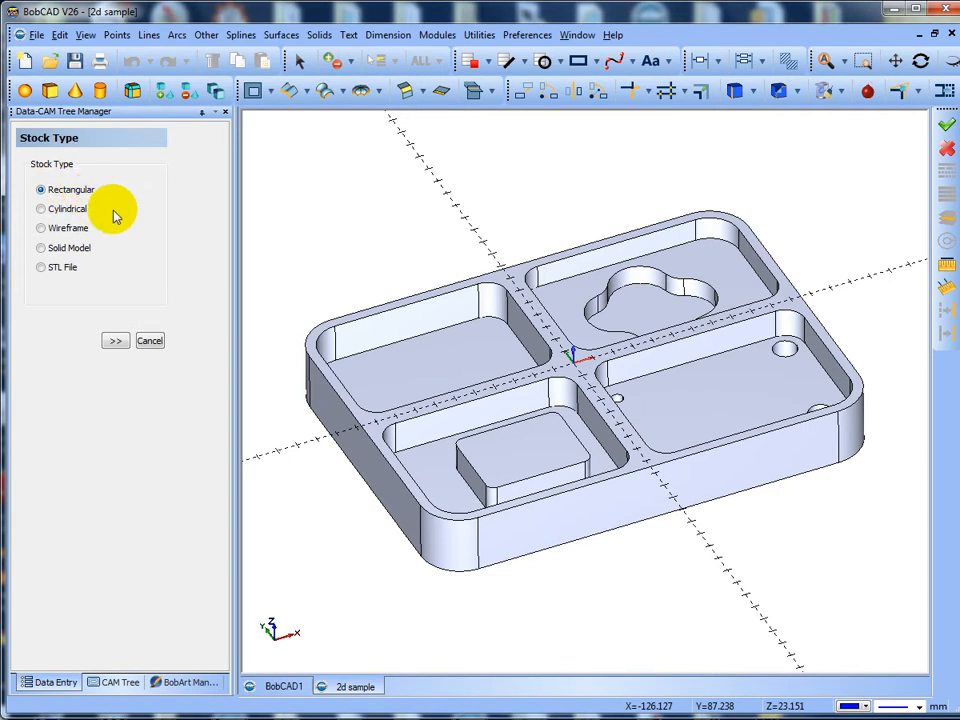
{"action": "left_click", "coordinate": [116, 342]}
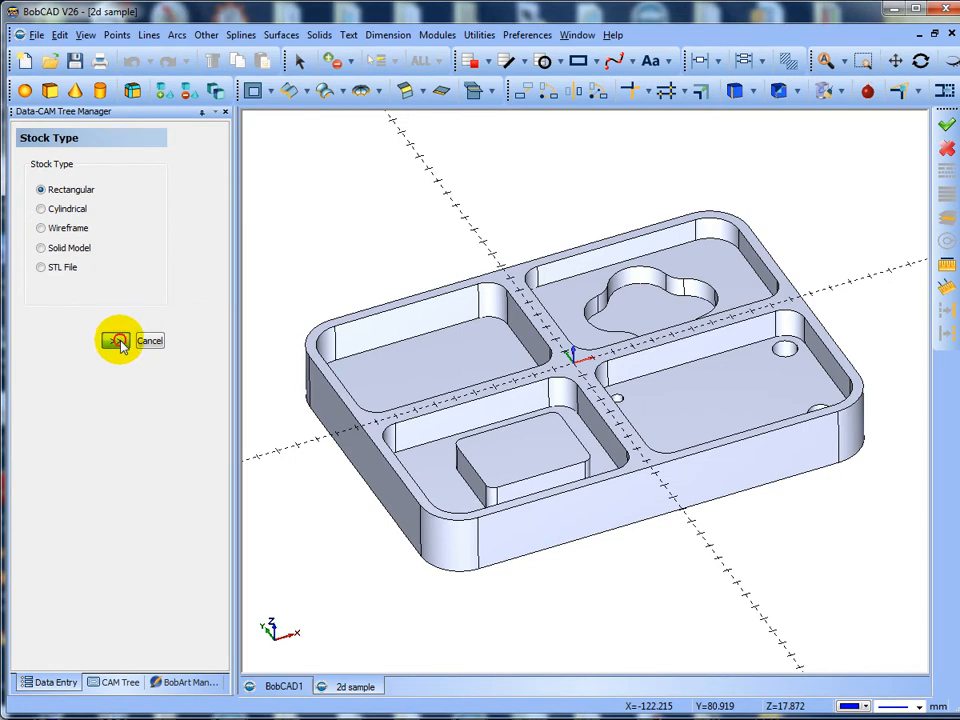
Set the bounding-box stock's offsets to 5 mm in the -X, +X, -Y and +Y directions
{"action": "middle_click_drag", "start_coordinate": [425, 395], "coordinate": [425, 455]}
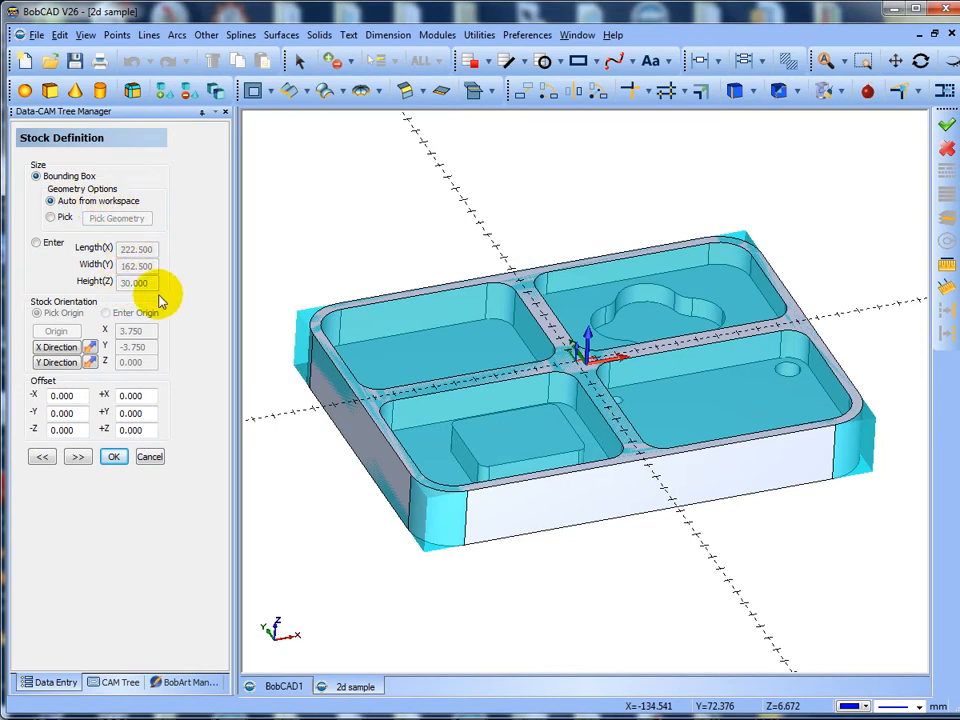
{"action": "middle_click_drag", "start_coordinate": [446, 317], "coordinate": [480, 330]}
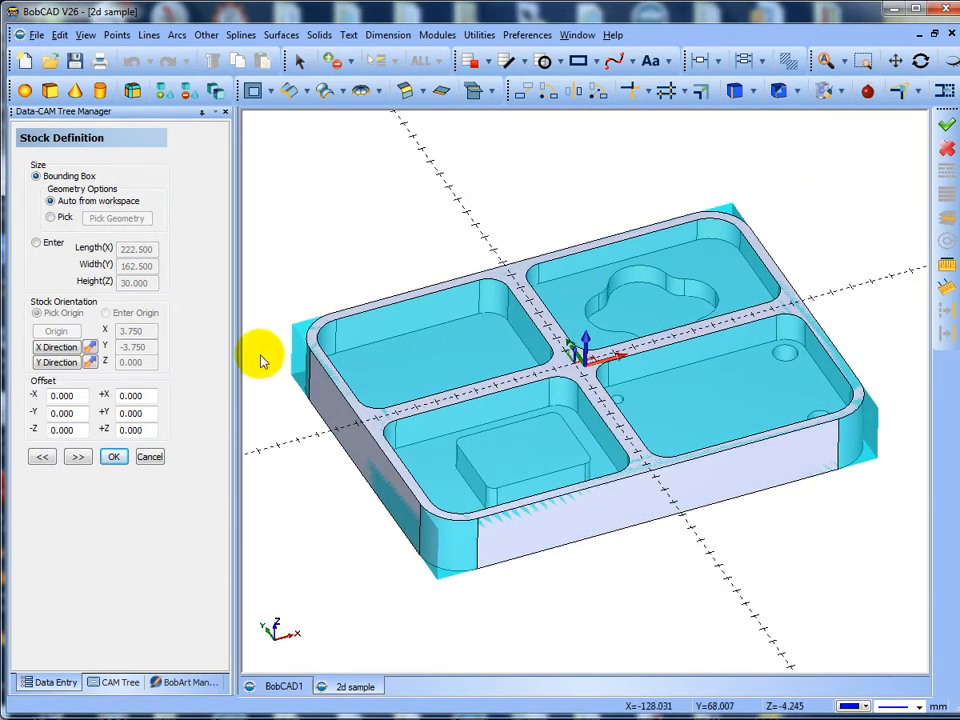
{"action": "double_click", "coordinate": [72, 396]}
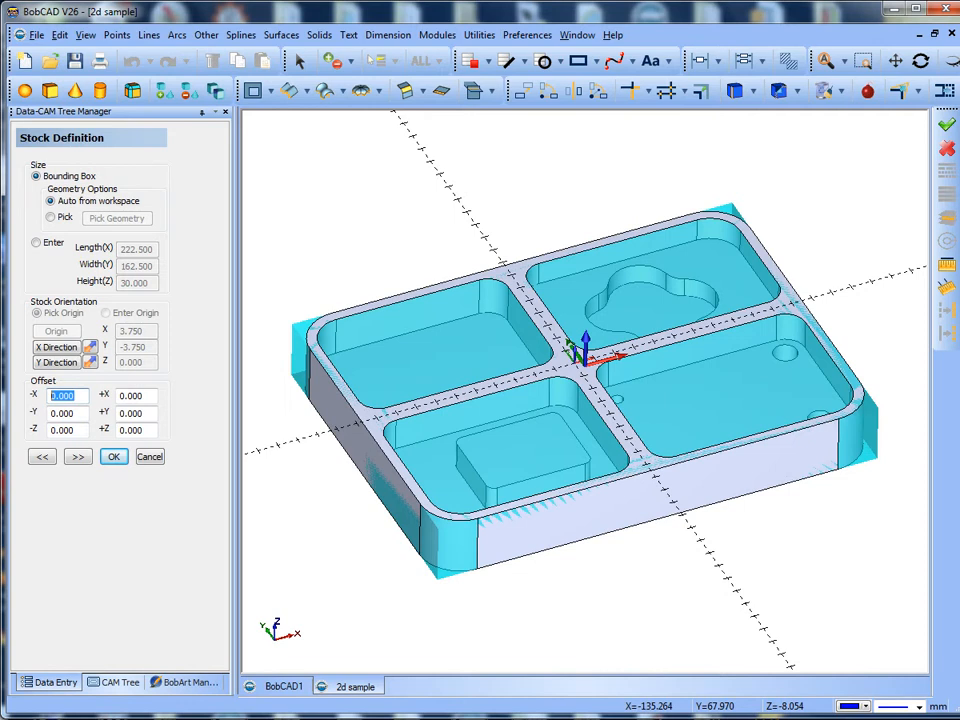
{"action": "type", "text": "5"}
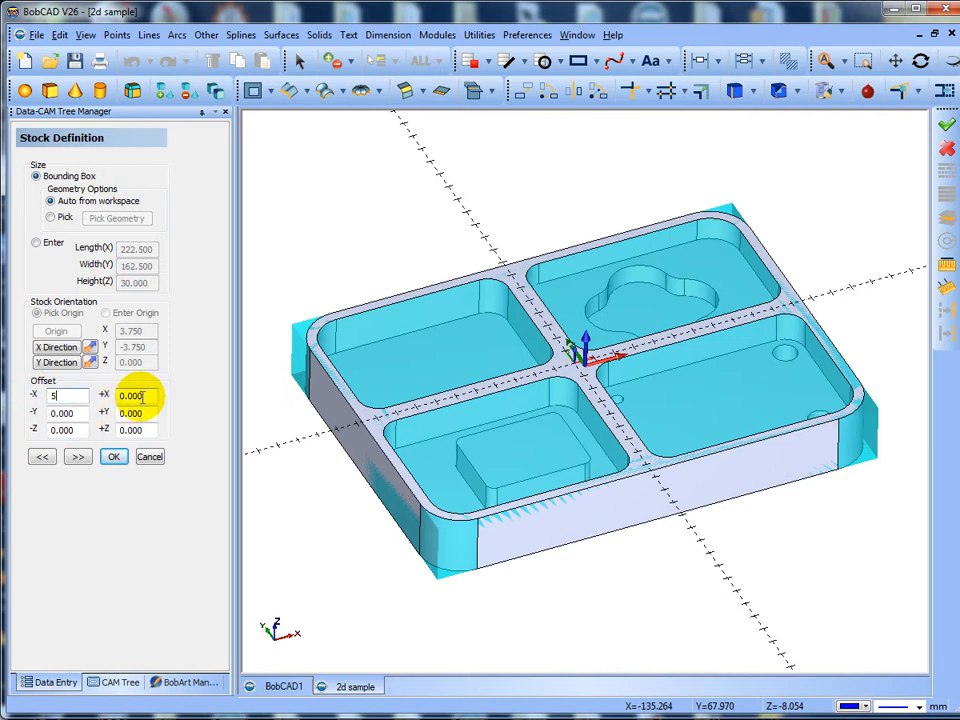
{"action": "left_click", "coordinate": [140, 396]}
{"action": "double_click", "coordinate": [140, 396]}
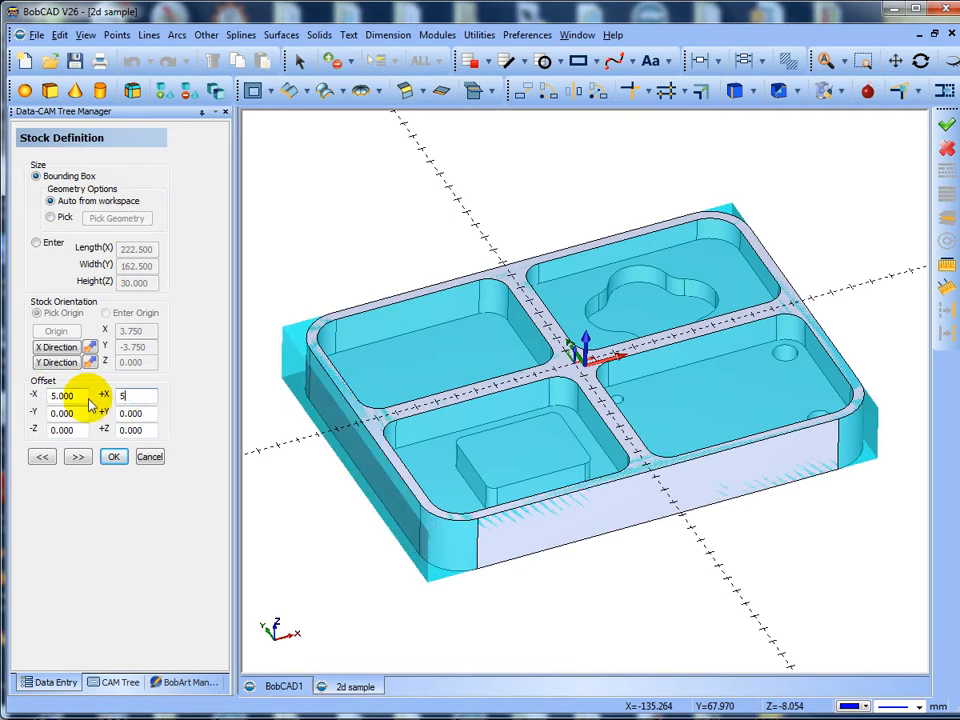
{"action": "type", "text": "5"}
{"action": "double_click", "coordinate": [80, 414]}
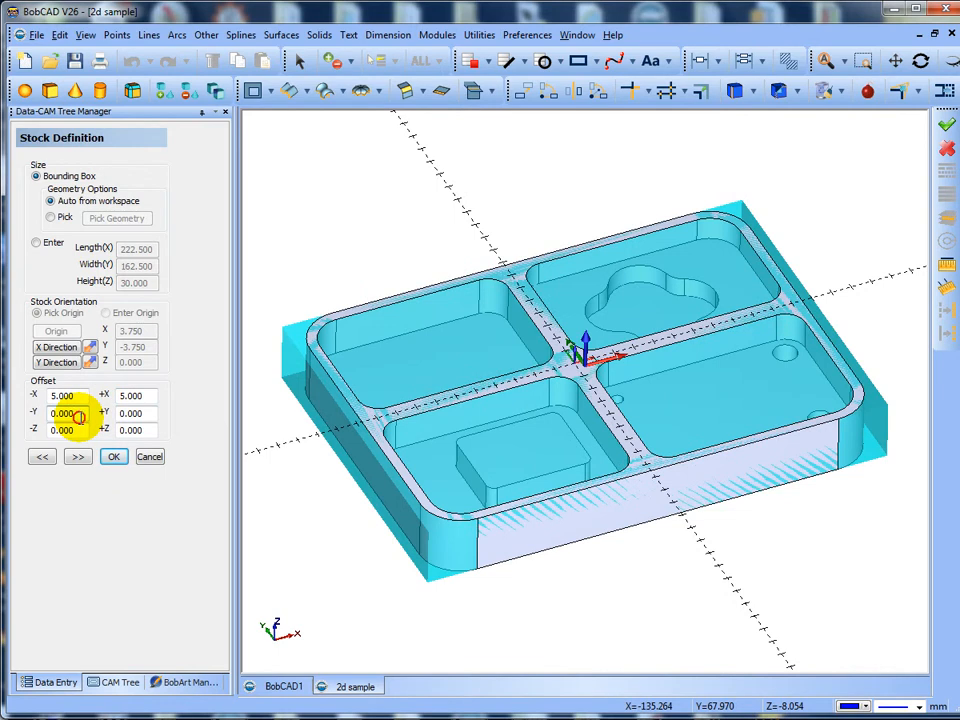
{"action": "type", "text": "5"}
{"action": "double_click", "coordinate": [143, 413]}
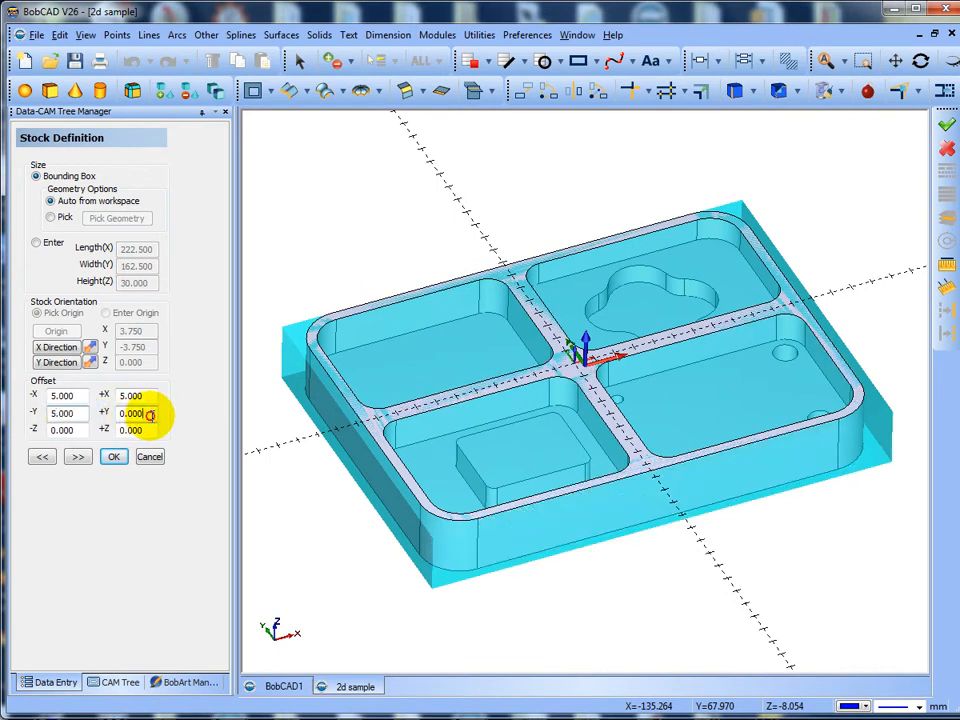
{"action": "double_click", "coordinate": [150, 414]}
{"action": "left_click", "coordinate": [80, 427]}
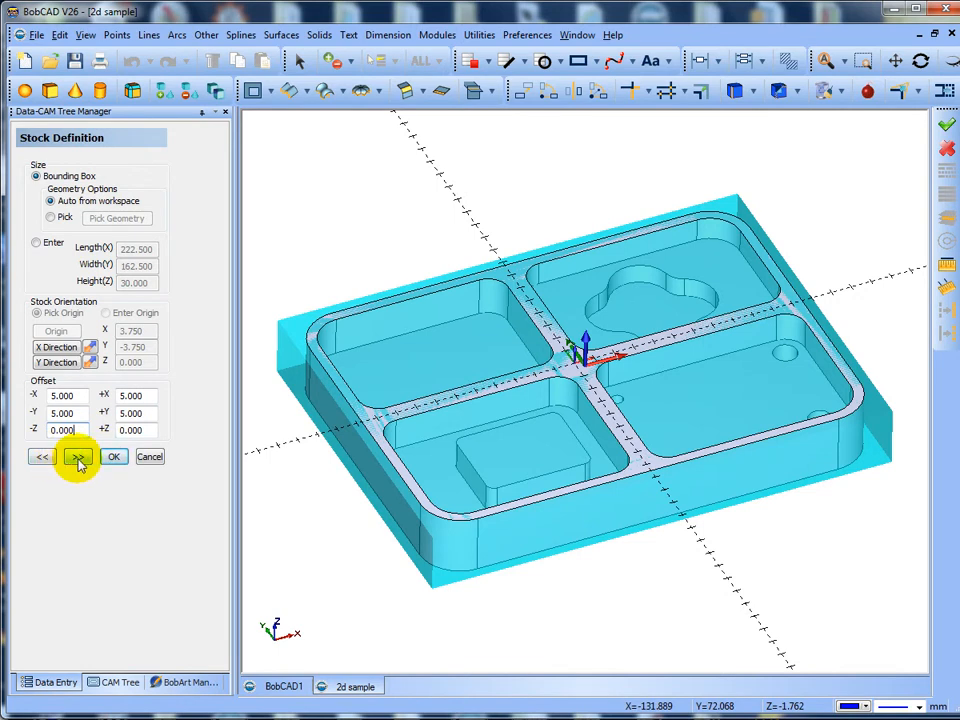
Set the Z value of work offset 1 to 35 in Machine Setup - 1 and finish the milling job setup
{"action": "left_click", "coordinate": [78, 459]}
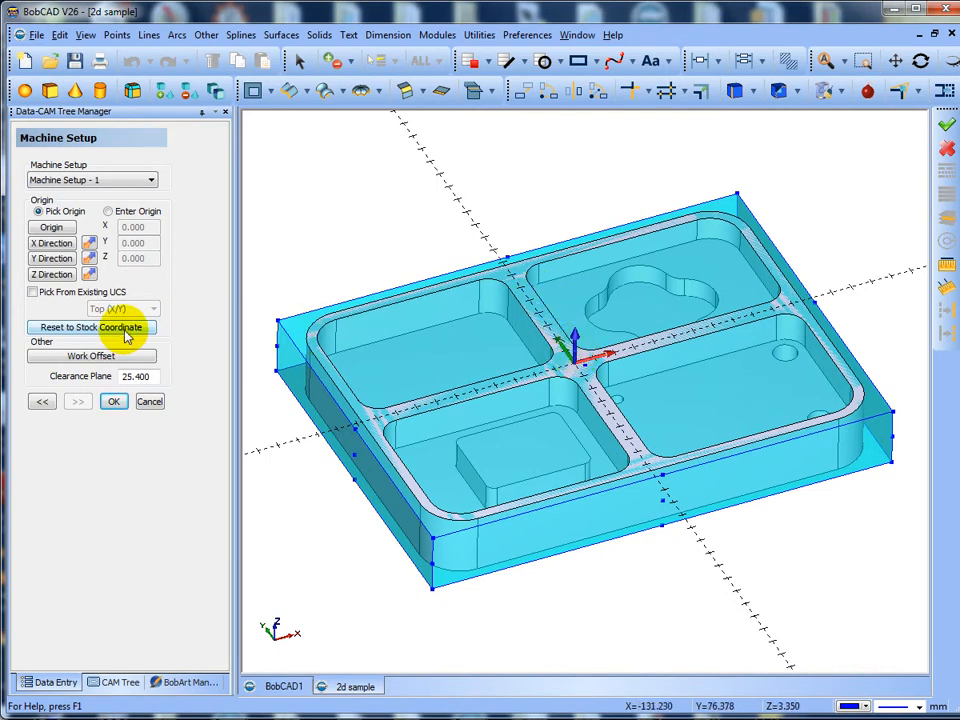
{"action": "left_click", "coordinate": [119, 356]}
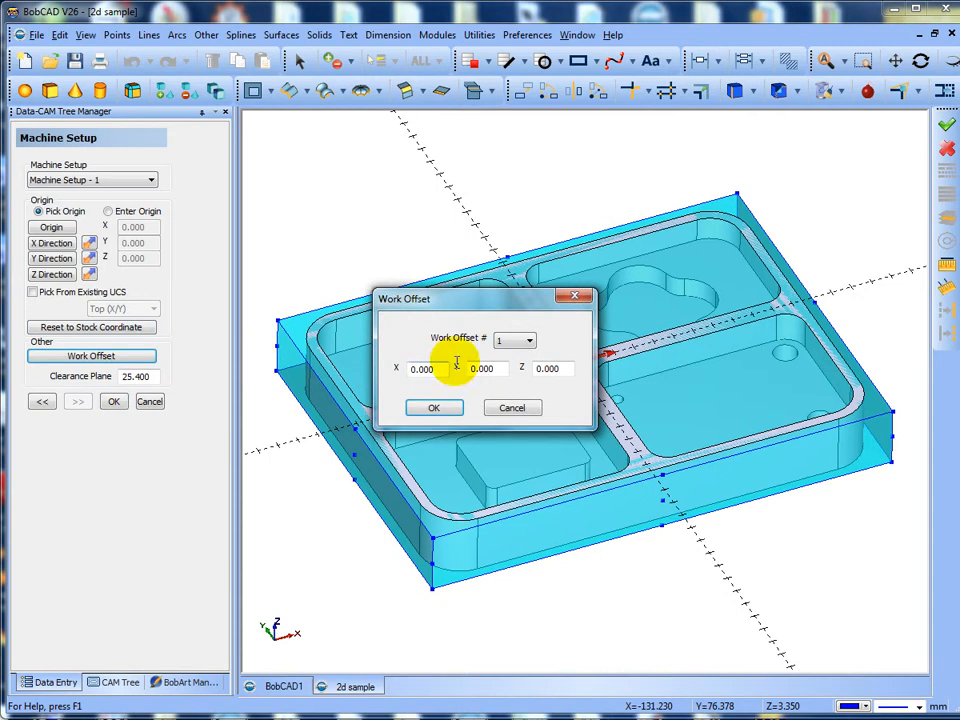
{"action": "double_click", "coordinate": [552, 368]}
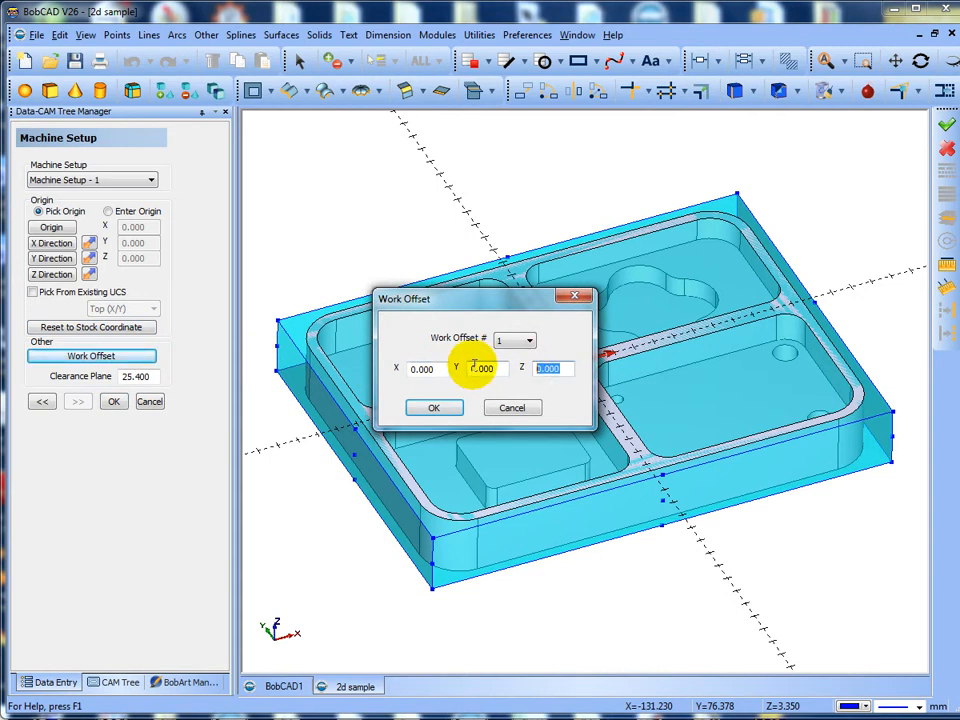
{"action": "type", "text": "35"}
{"action": "left_click", "coordinate": [432, 407]}
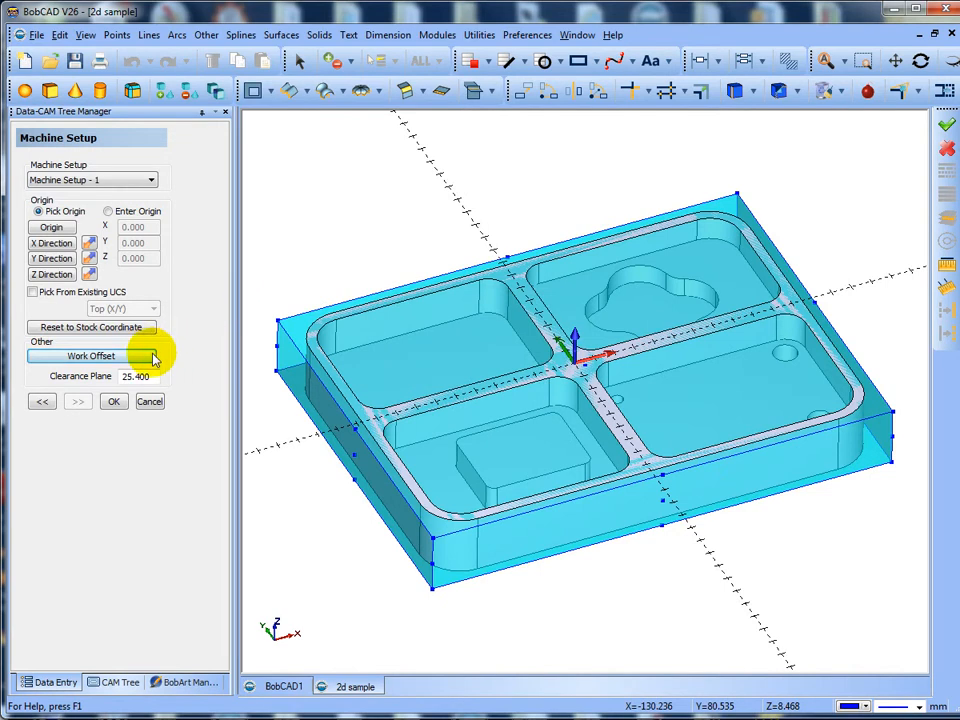
{"action": "left_click", "coordinate": [113, 402]}
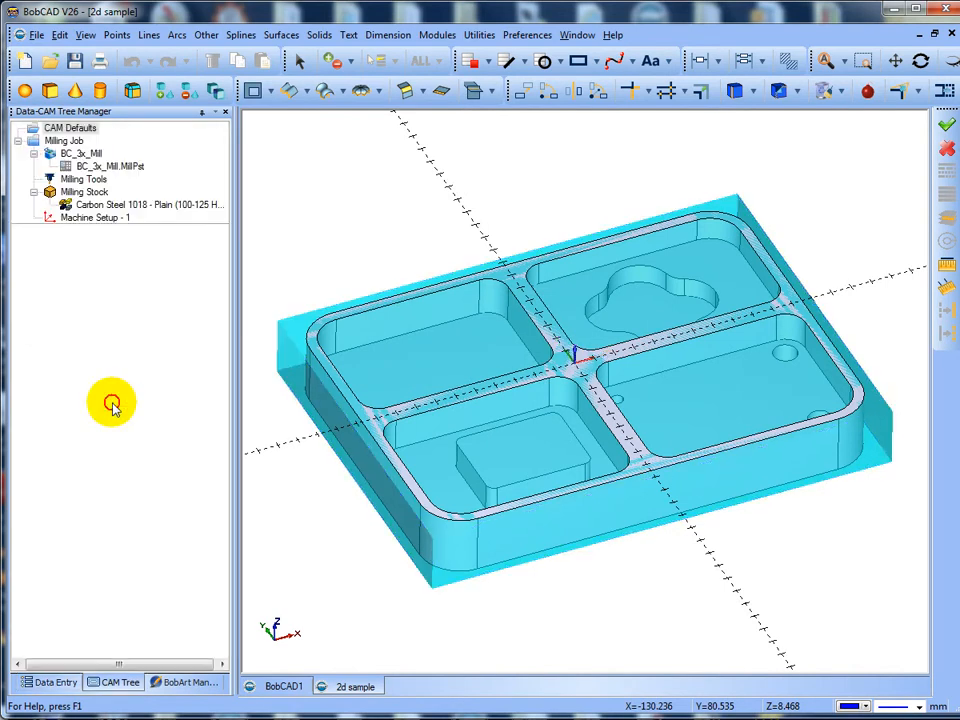
{"action": "mouse_move", "coordinate": [369, 313]}
{"action": "middle_mouse_down"}
{"action": "mouse_move", "coordinate": [380, 343]}
{"action": "mouse_move", "coordinate": [369, 326]}
{"action": "middle_mouse_up"}
{"action": "left_click", "coordinate": [100, 165]}
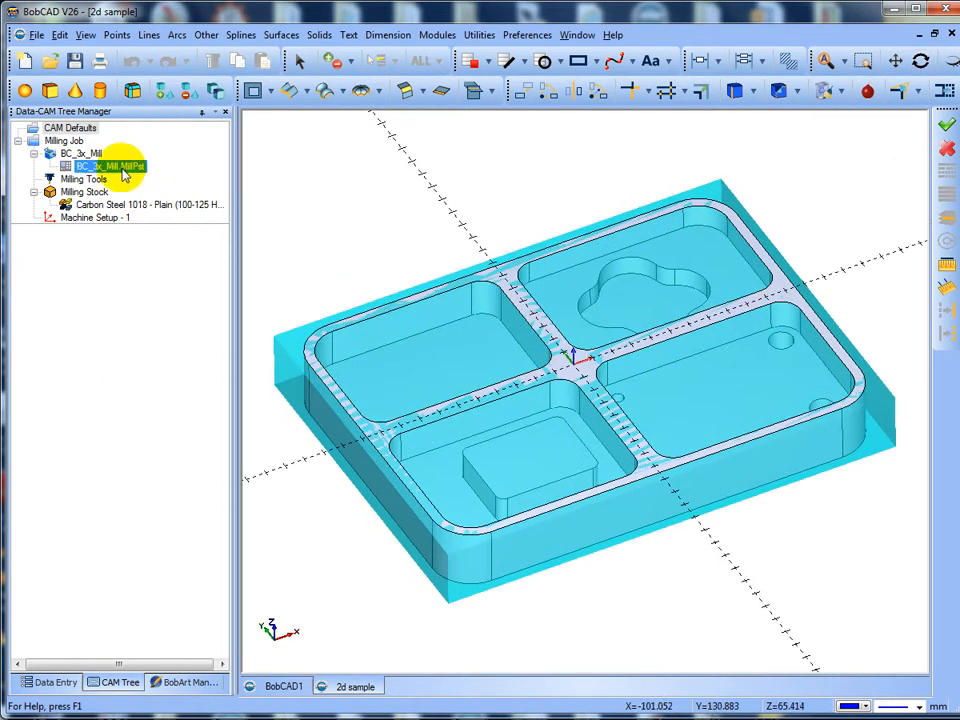
{"action": "left_click", "coordinate": [80, 154]}
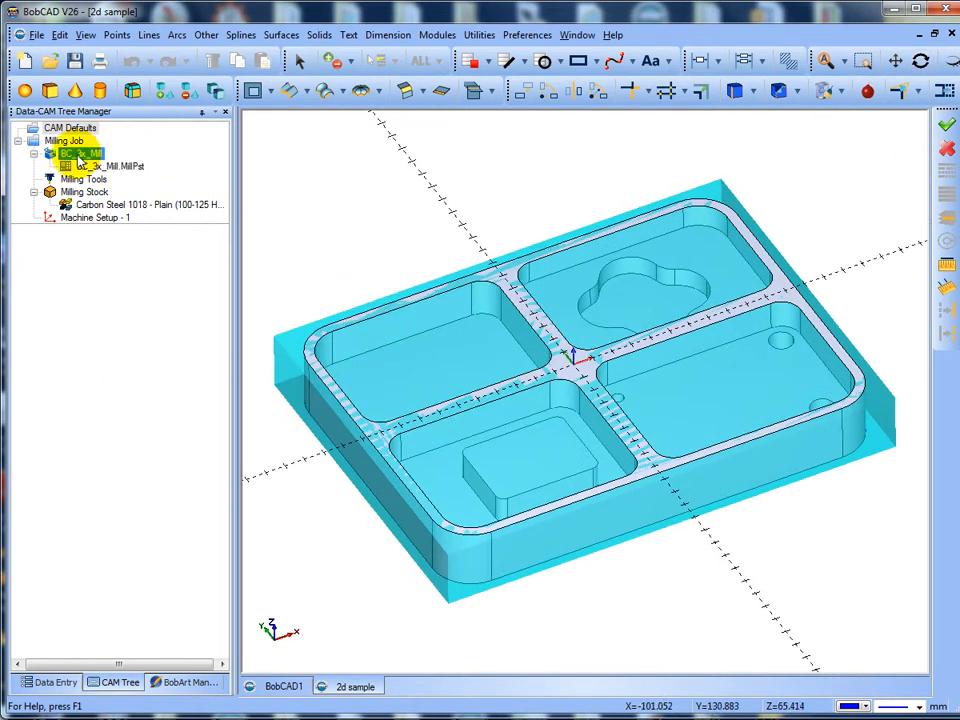
{"action": "left_click", "coordinate": [110, 166]}
Blank the milling stock so only the part is displayed
{"action": "left_click", "coordinate": [88, 192]}
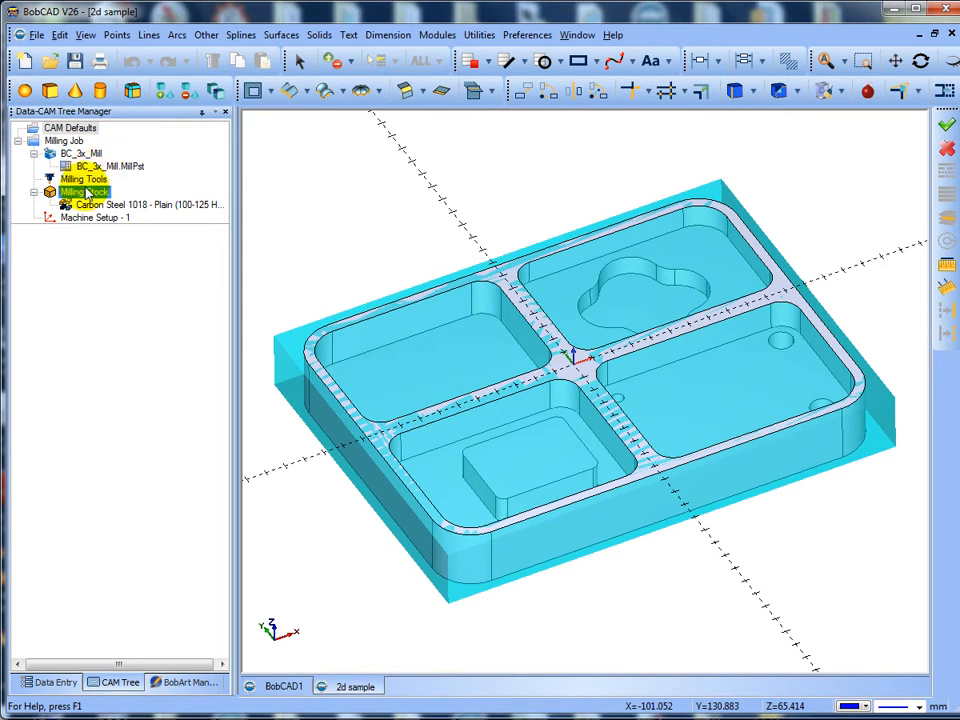
{"action": "right_click", "coordinate": [88, 193]}
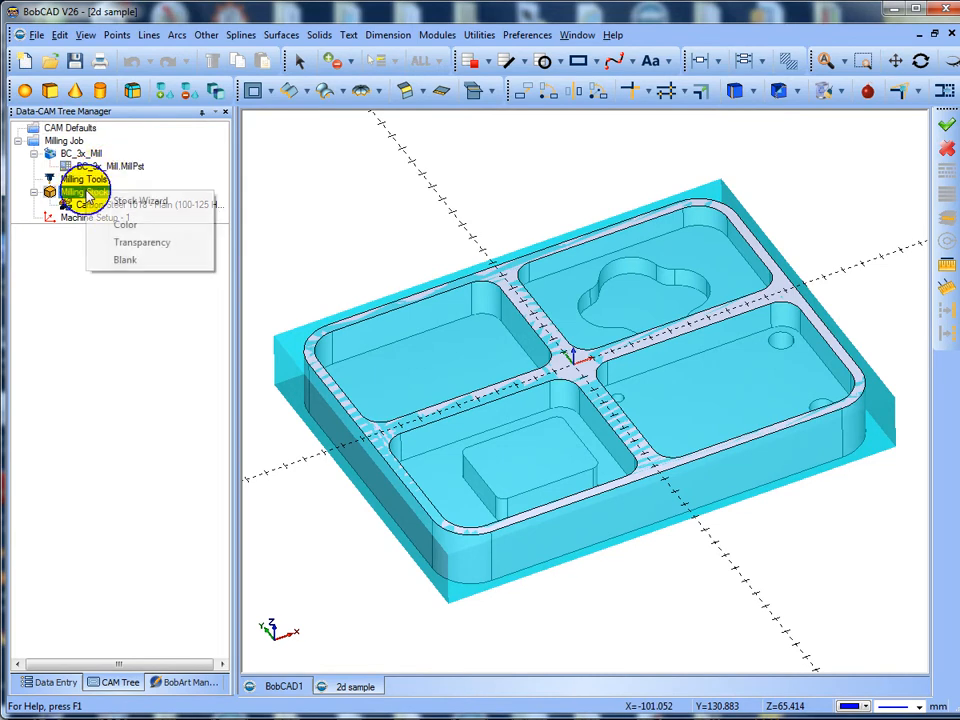
{"action": "left_click", "coordinate": [126, 262]}
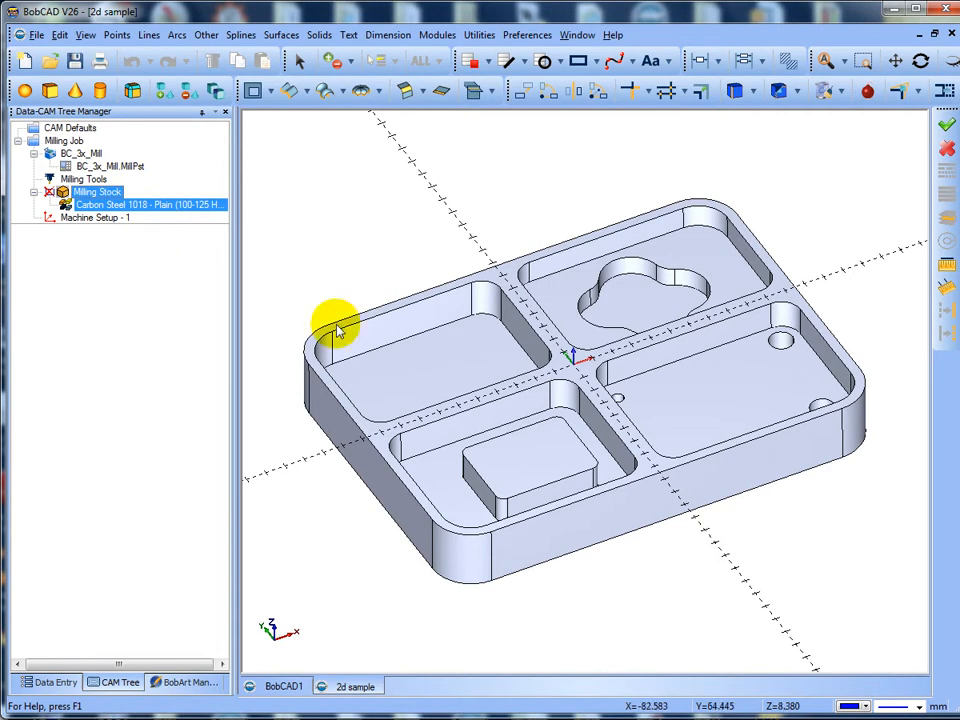
Add a Mill 2 Axis feature to Machine Setup - 1, using the floor face of the plain pocket without island or holes as geometry
{"action": "mouse_move", "coordinate": [385, 321]}
{"action": "middle_mouse_down"}
{"action": "mouse_move", "coordinate": [394, 326]}
{"action": "mouse_move", "coordinate": [385, 319]}
{"action": "middle_mouse_up"}
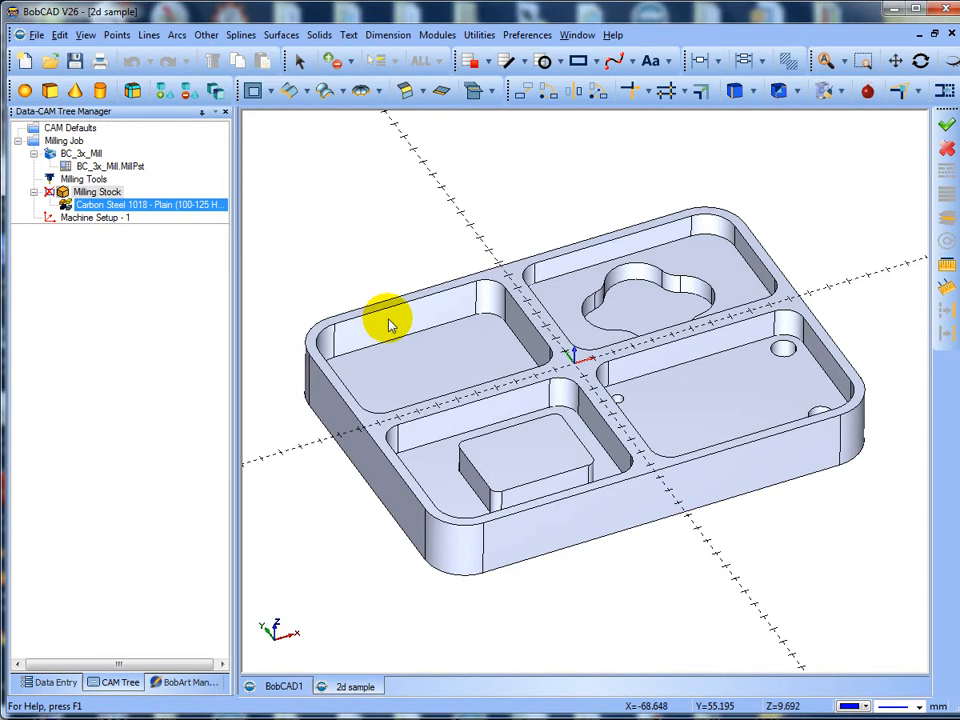
{"action": "left_click", "coordinate": [96, 221]}
{"action": "right_click", "coordinate": [97, 222]}
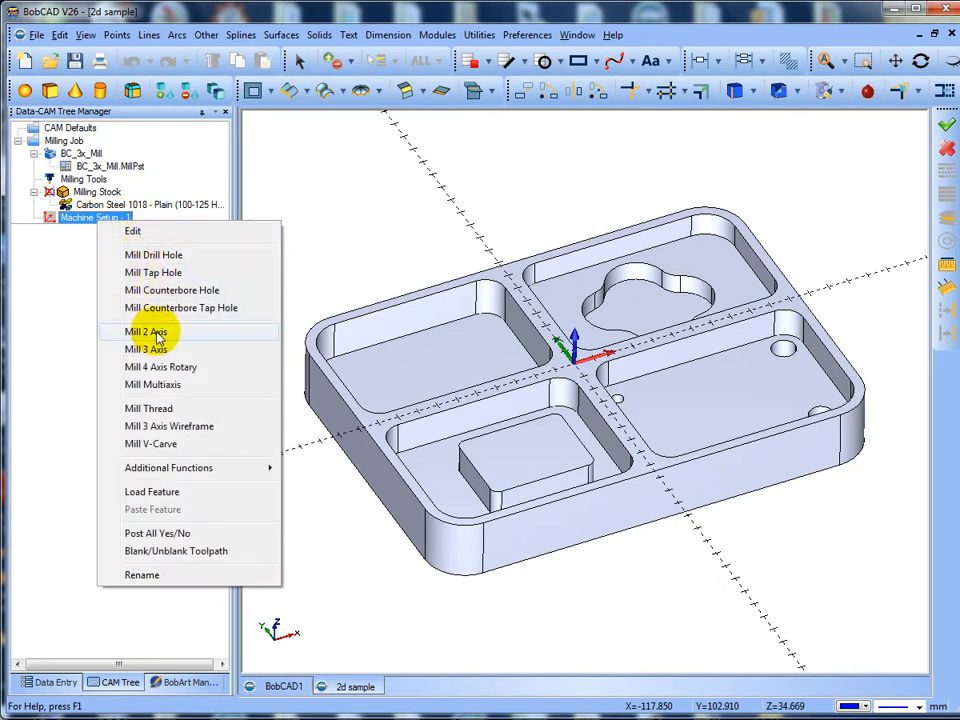
{"action": "left_click", "coordinate": [150, 332]}
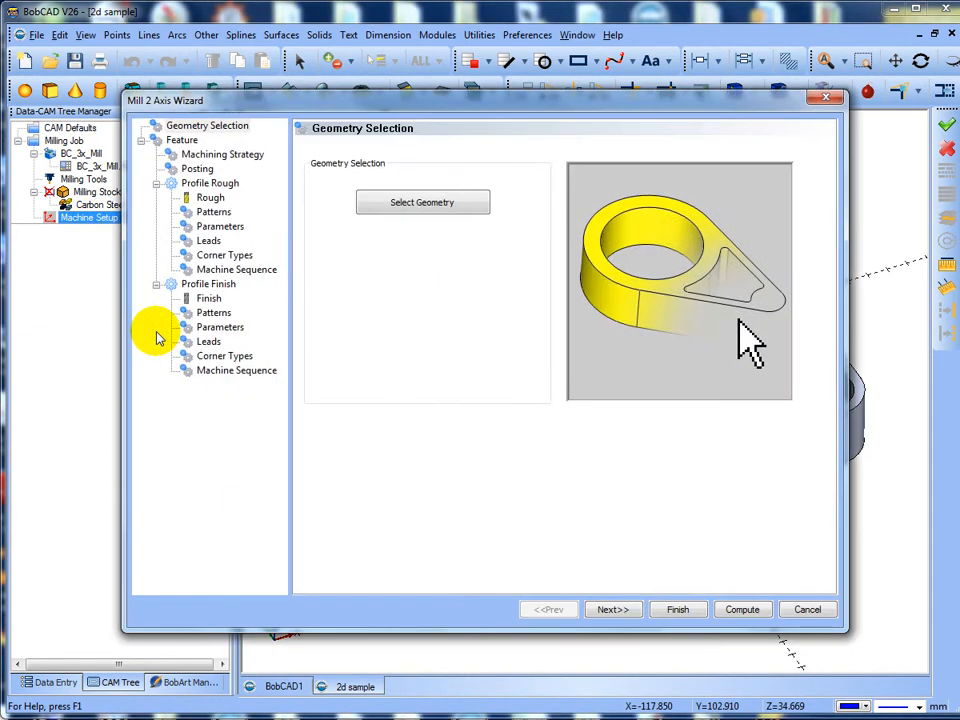
{"action": "left_click", "coordinate": [436, 206]}
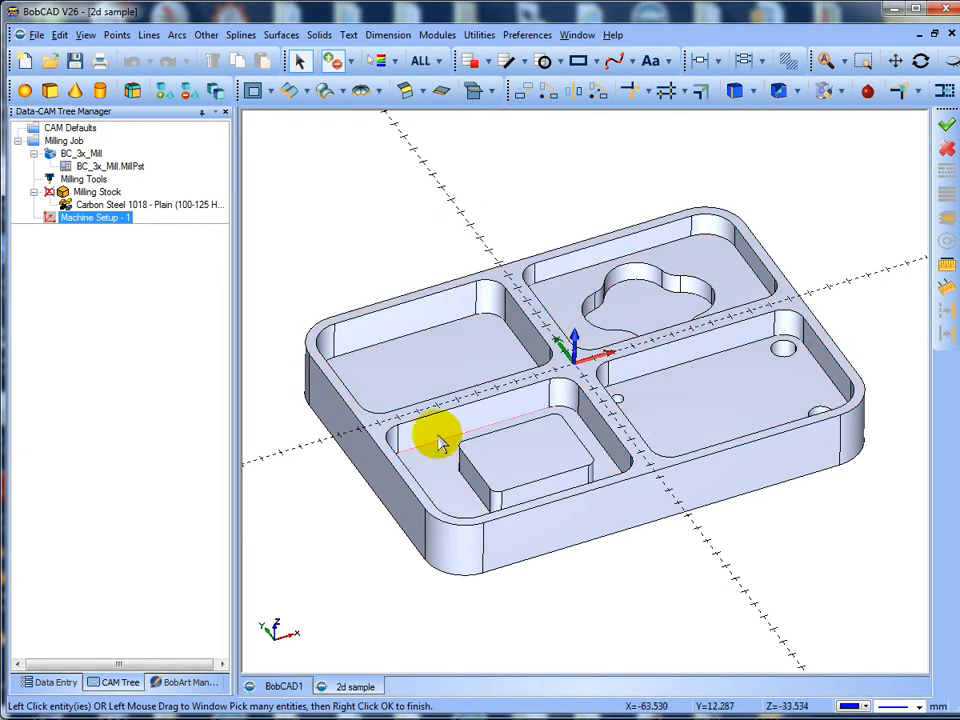
{"action": "left_click", "coordinate": [440, 360]}
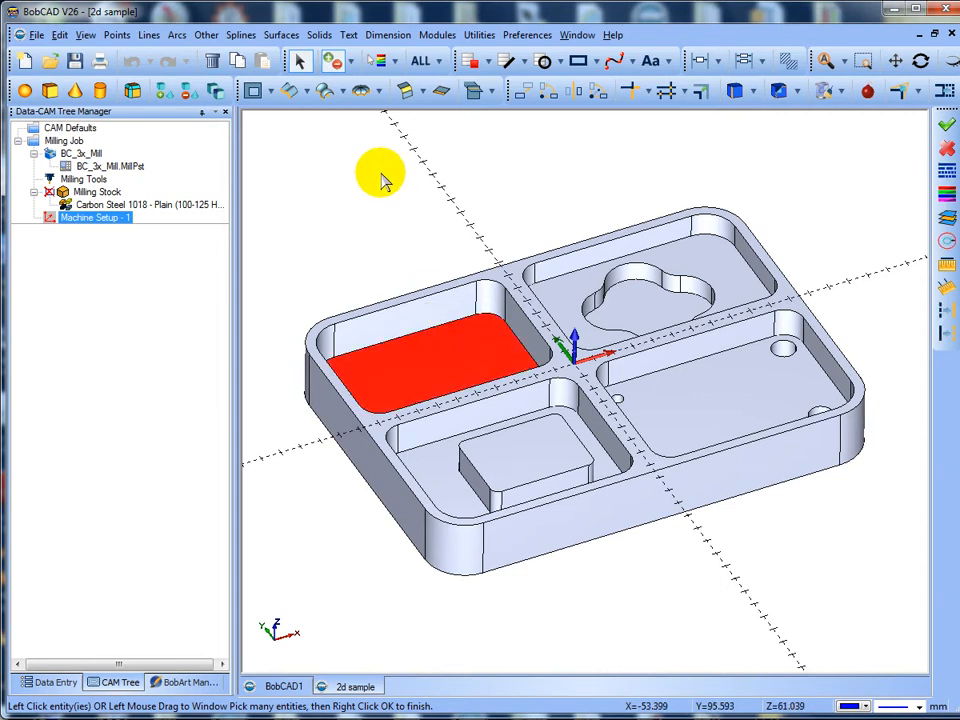
{"action": "right_click", "coordinate": [384, 179]}
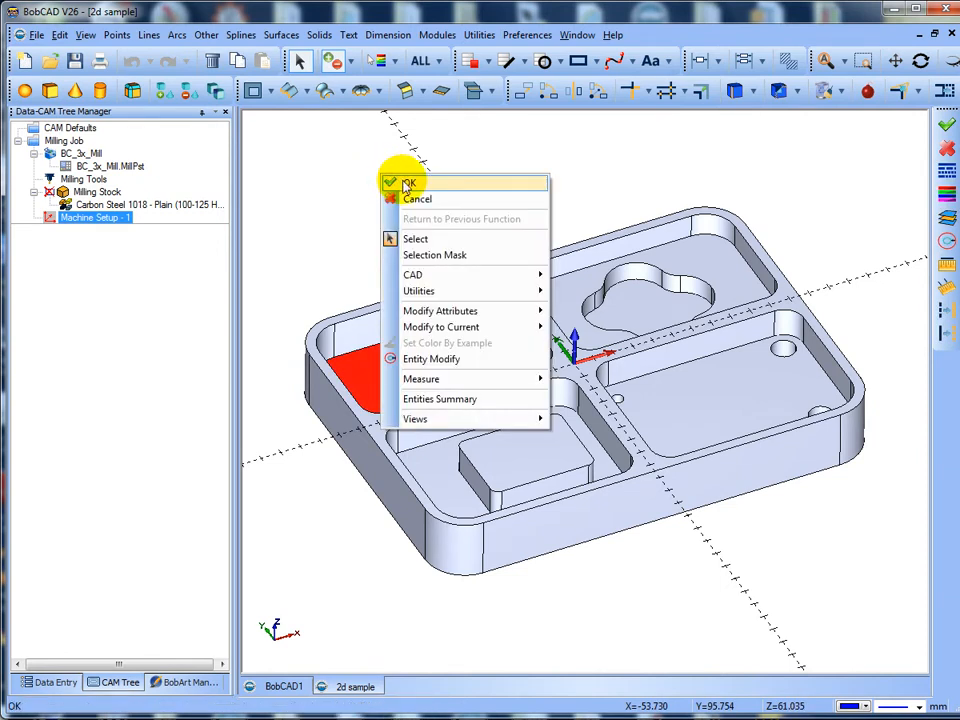
{"action": "left_click", "coordinate": [400, 185]}
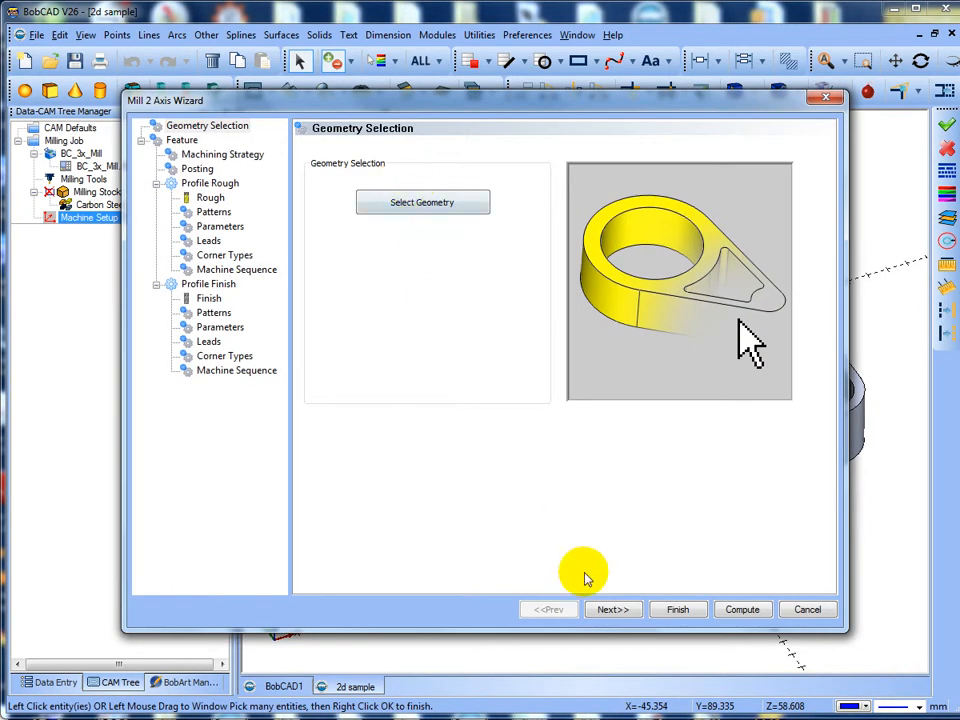
{"action": "left_click", "coordinate": [607, 608]}
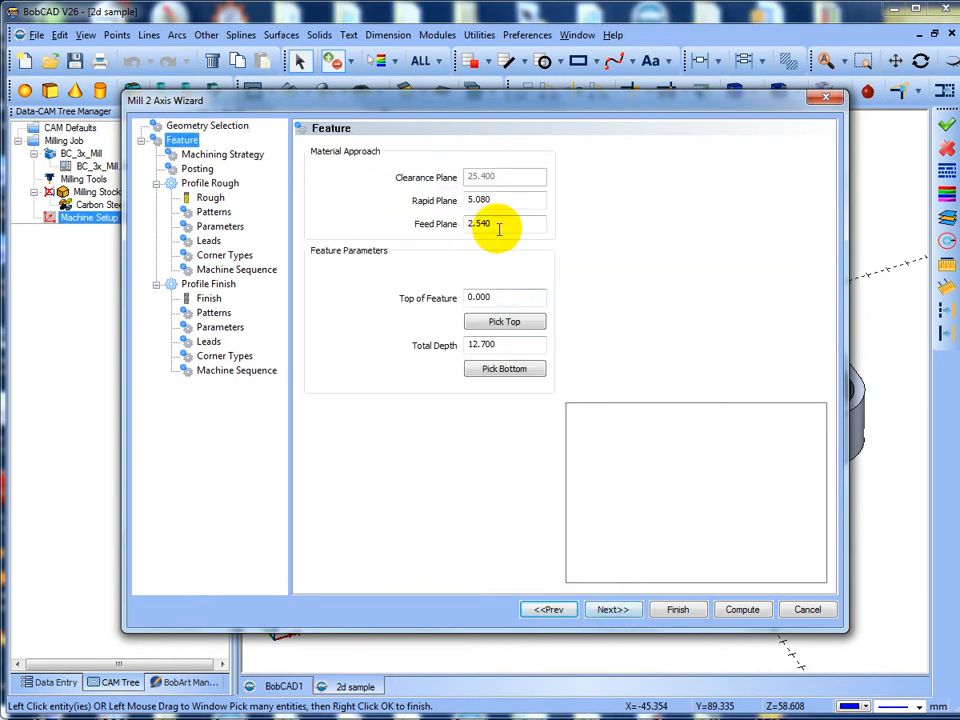
Set the Mill 2 Axis feature's rapid plane to 10 and its feed plane to 2
{"action": "left_click", "coordinate": [418, 203]}
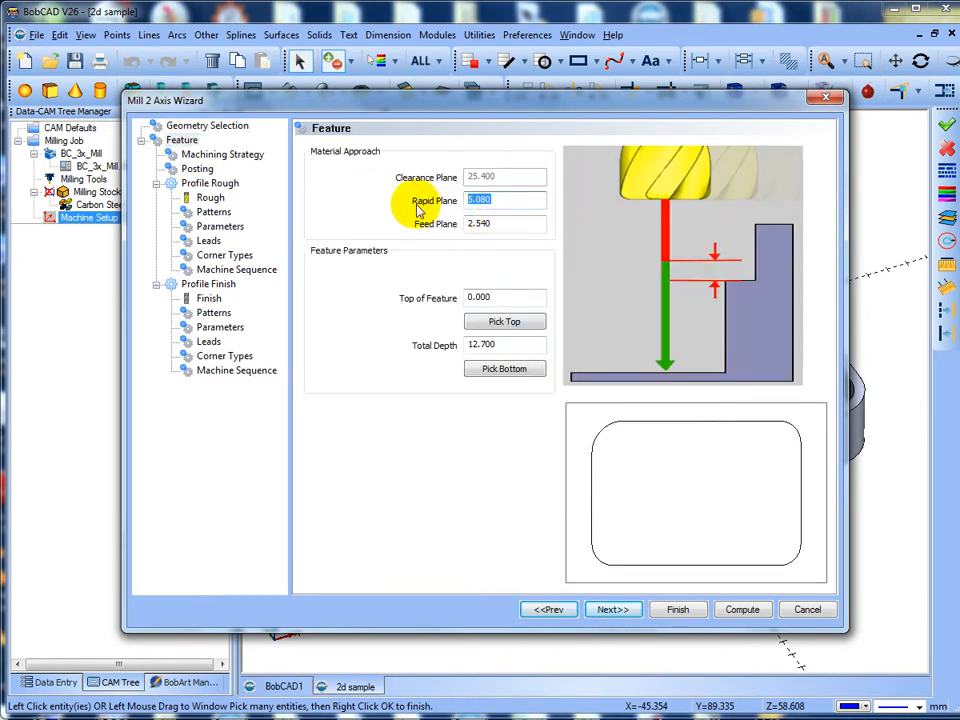
{"action": "type", "text": "10"}
{"action": "key", "text": "Tab"}
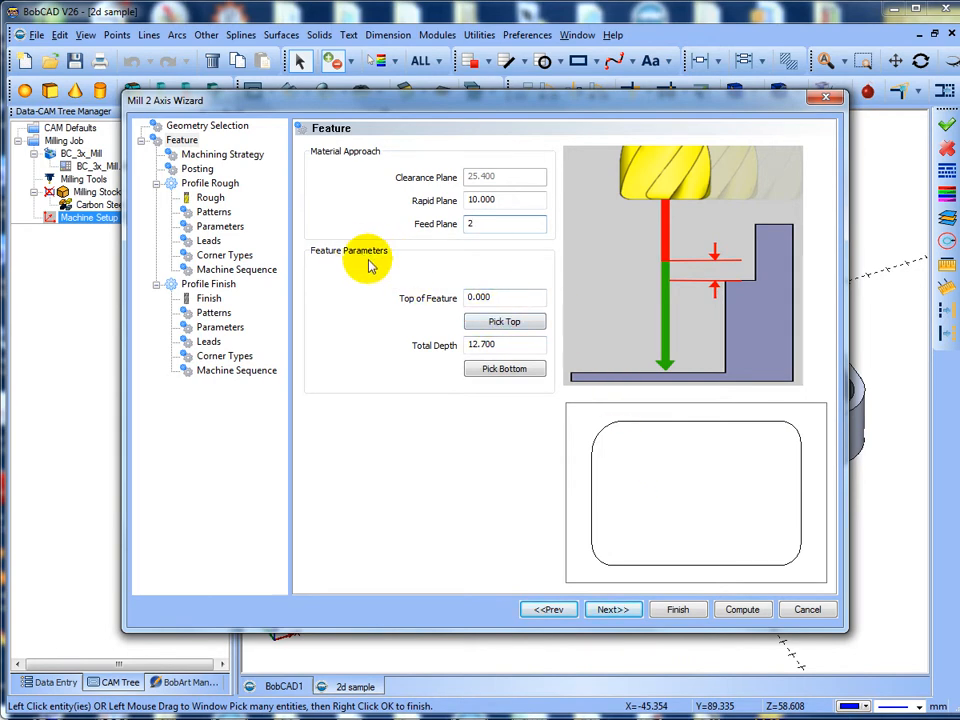
Pick the top of the feature on the part's upper rim and its bottom on the plain pocket's floor
{"action": "left_click", "coordinate": [498, 322]}
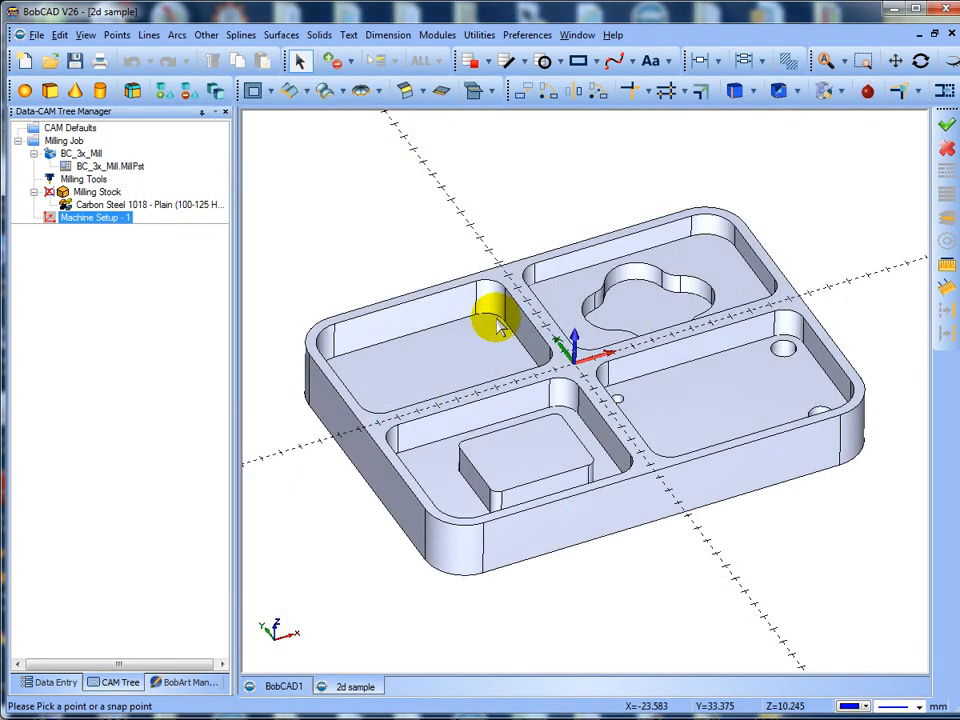
{"action": "left_click", "coordinate": [437, 290]}
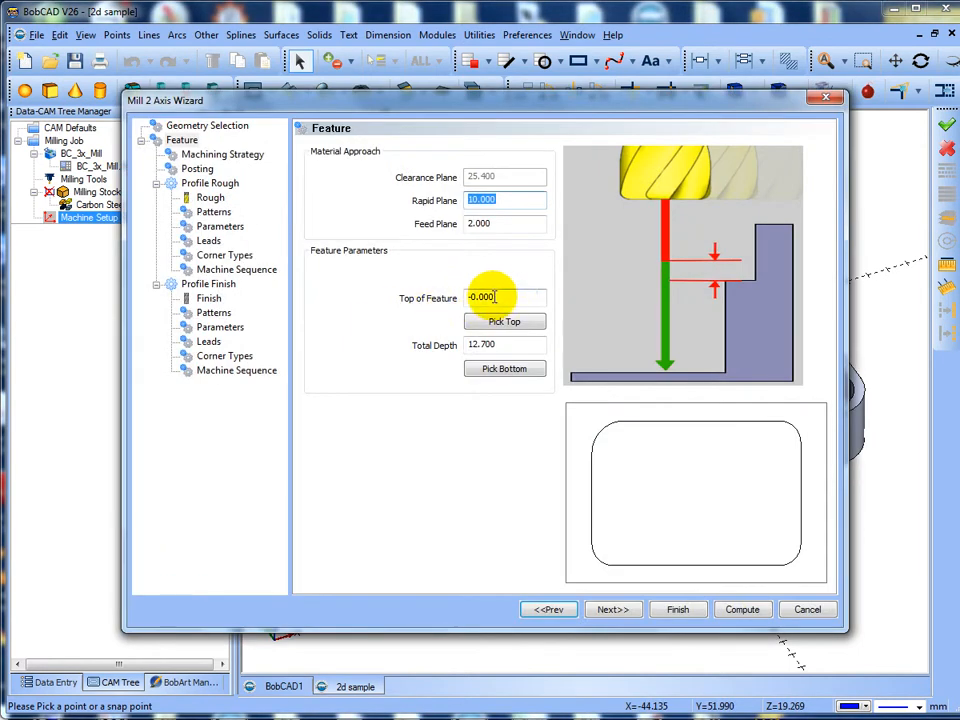
{"action": "left_click", "coordinate": [505, 370]}
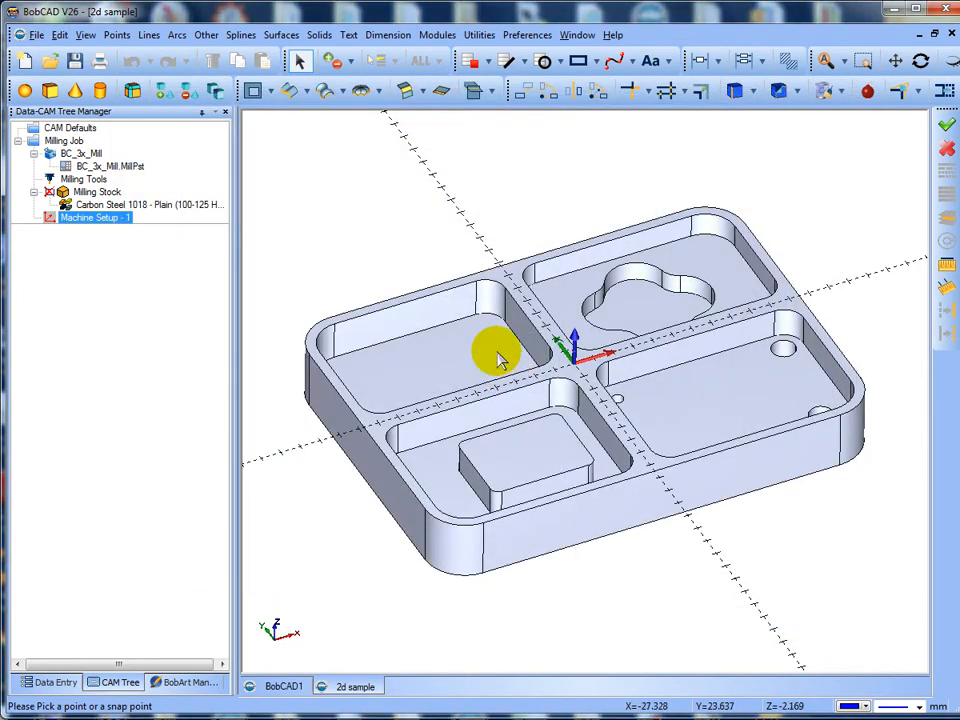
{"action": "left_click", "coordinate": [450, 333]}
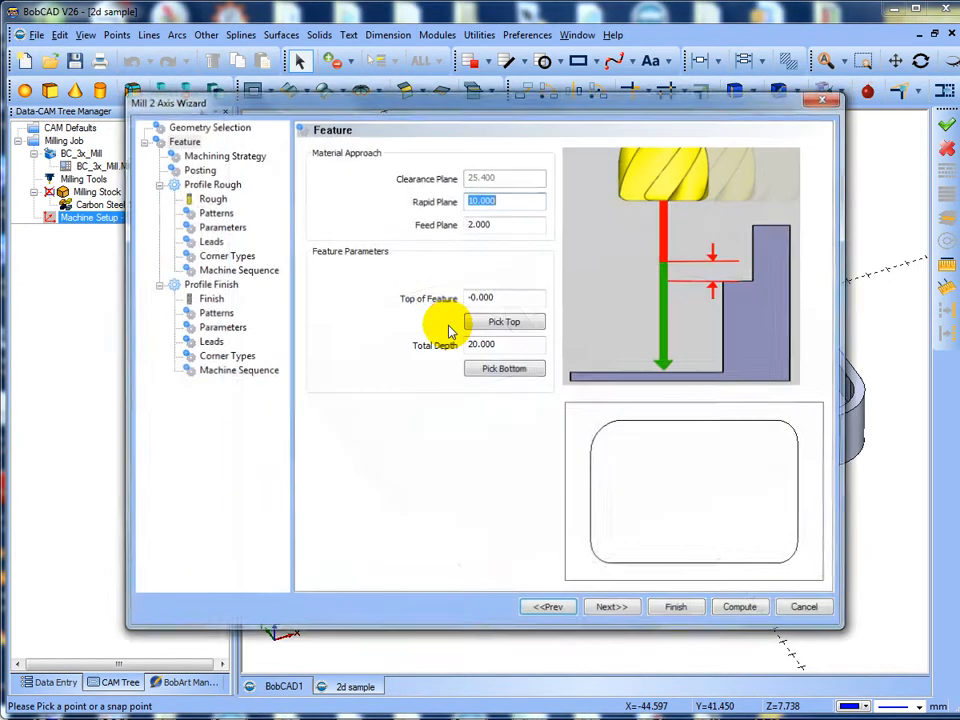
Choose the Pocketing template as machining strategy and remove the Profile Finish operation, keeping only Pocket
{"action": "left_click", "coordinate": [615, 609]}
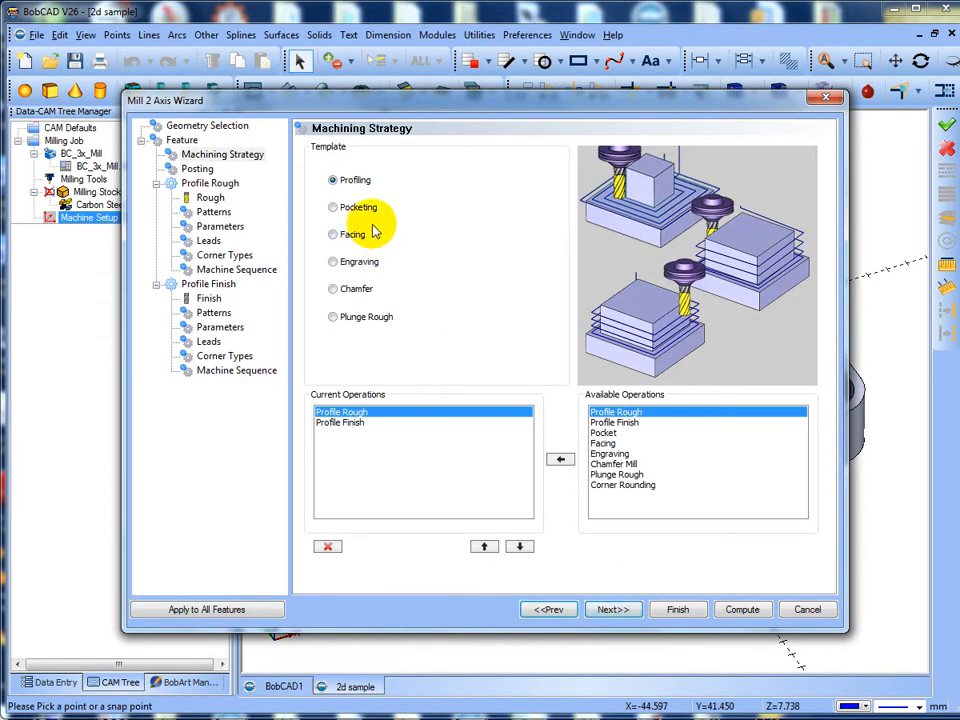
{"action": "left_click", "coordinate": [334, 209]}
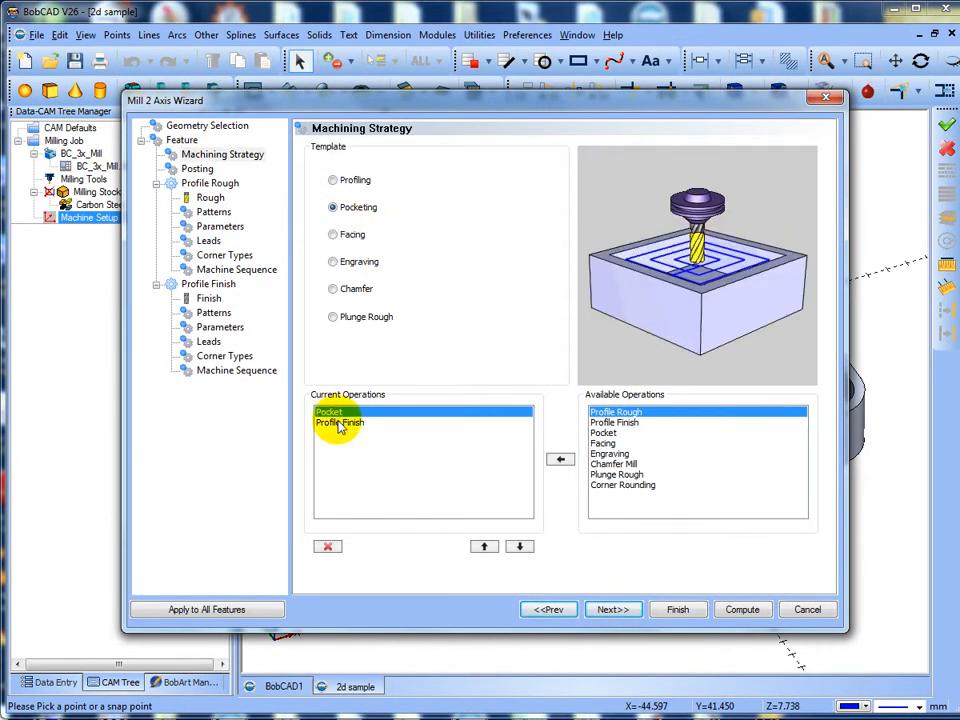
{"action": "left_click", "coordinate": [340, 423]}
{"action": "left_click", "coordinate": [327, 546]}
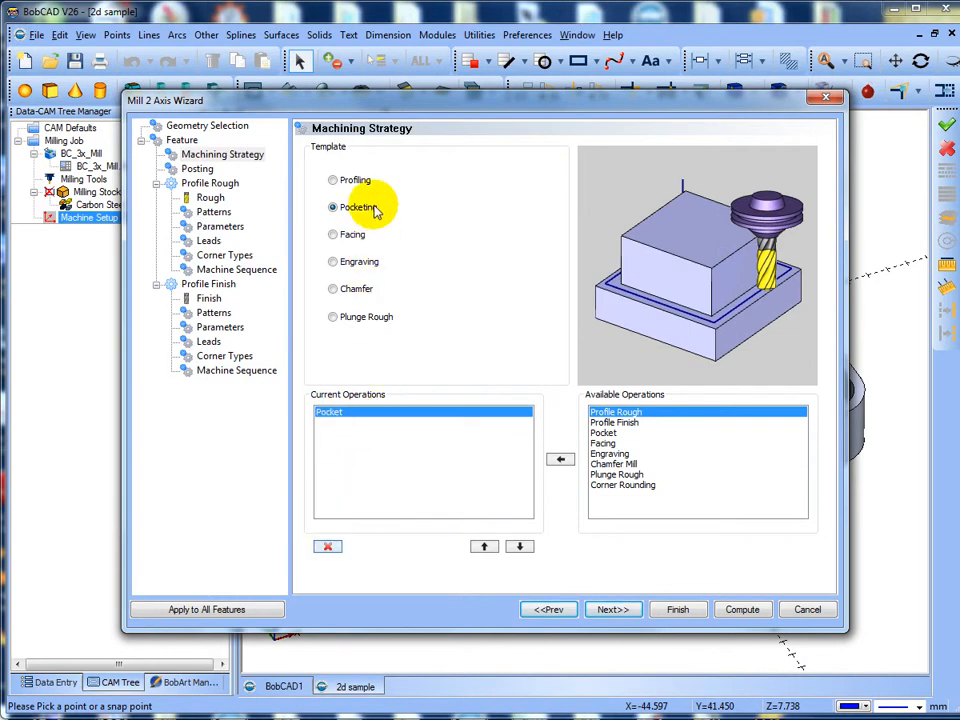
Define a non-system roughing tool with a diameter of 16 mm and a flute length of 30 mm, keeping flood coolant
{"action": "left_click", "coordinate": [612, 611]}
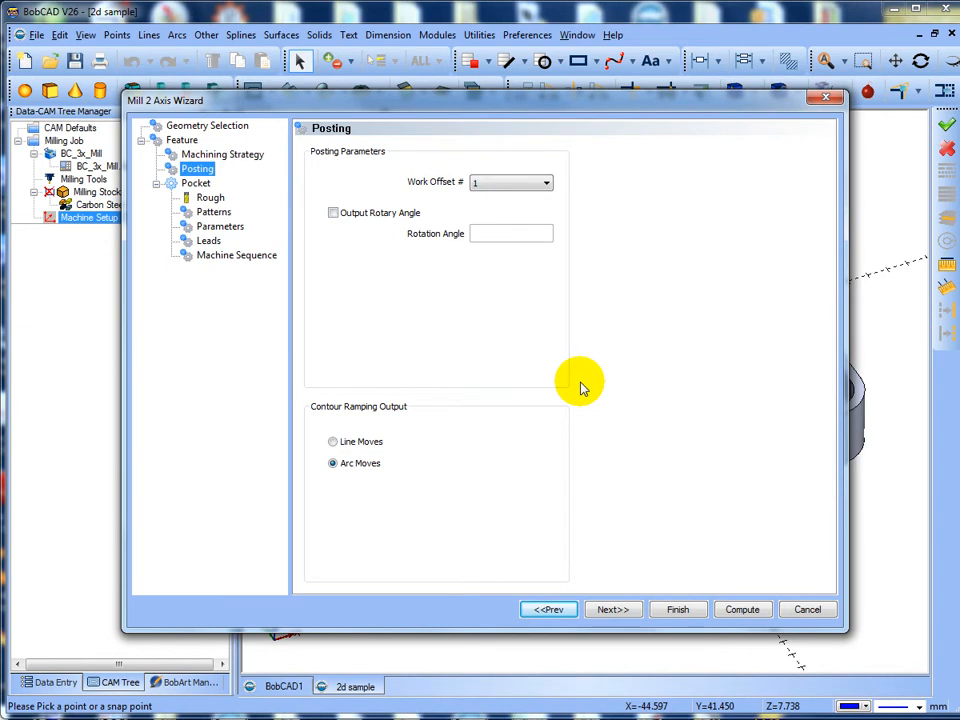
{"action": "left_click", "coordinate": [612, 612]}
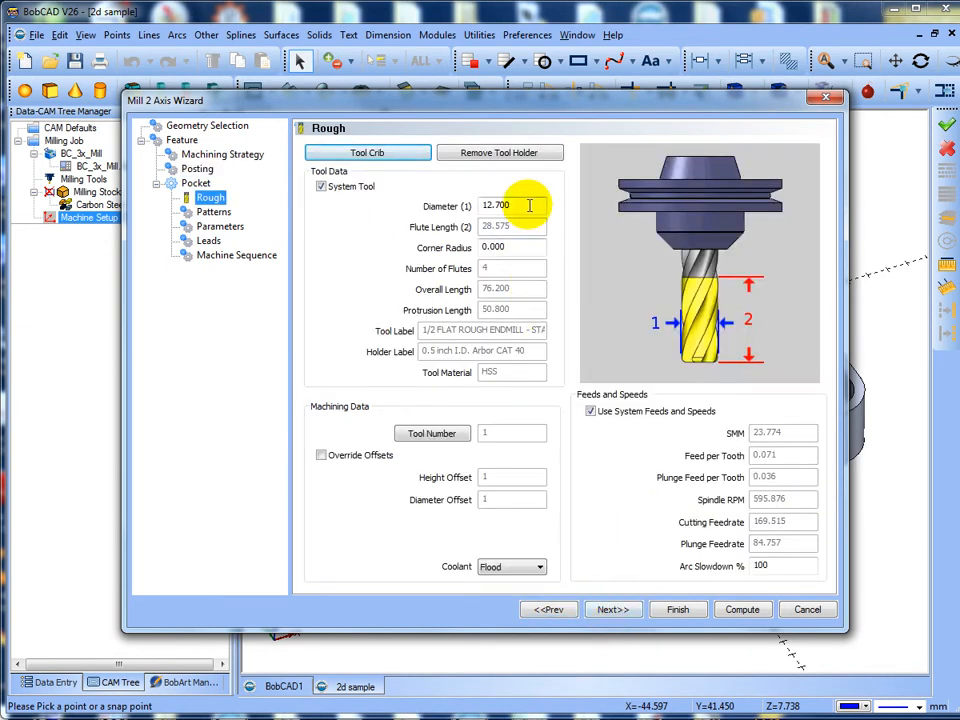
{"action": "left_click_drag", "start_coordinate": [536, 204], "coordinate": [407, 204]}
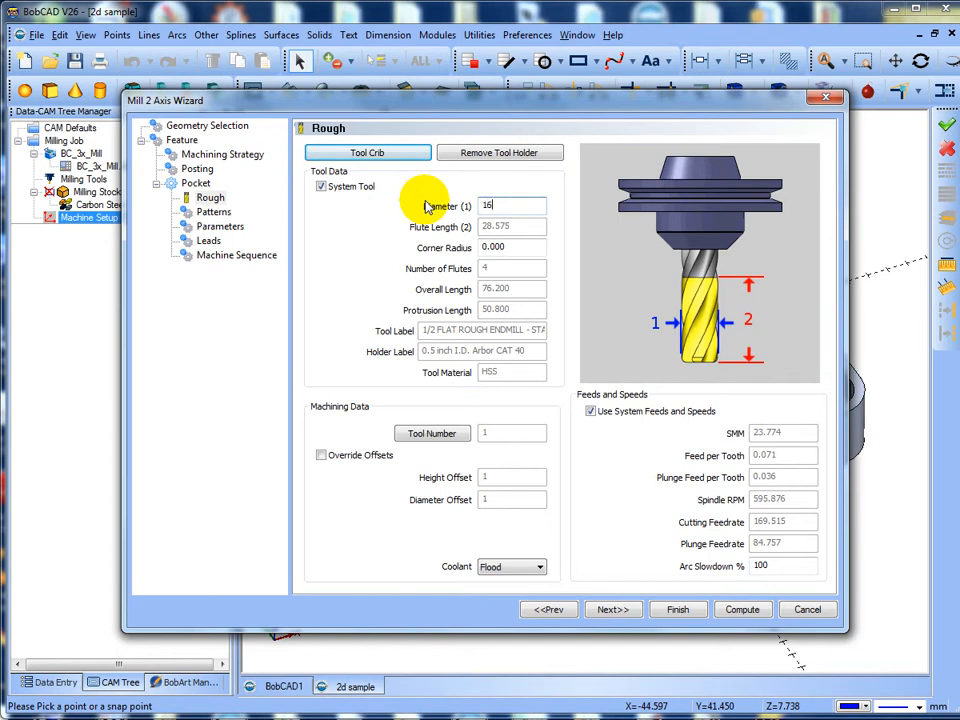
{"action": "type", "text": "16"}
{"action": "left_click", "coordinate": [321, 186]}
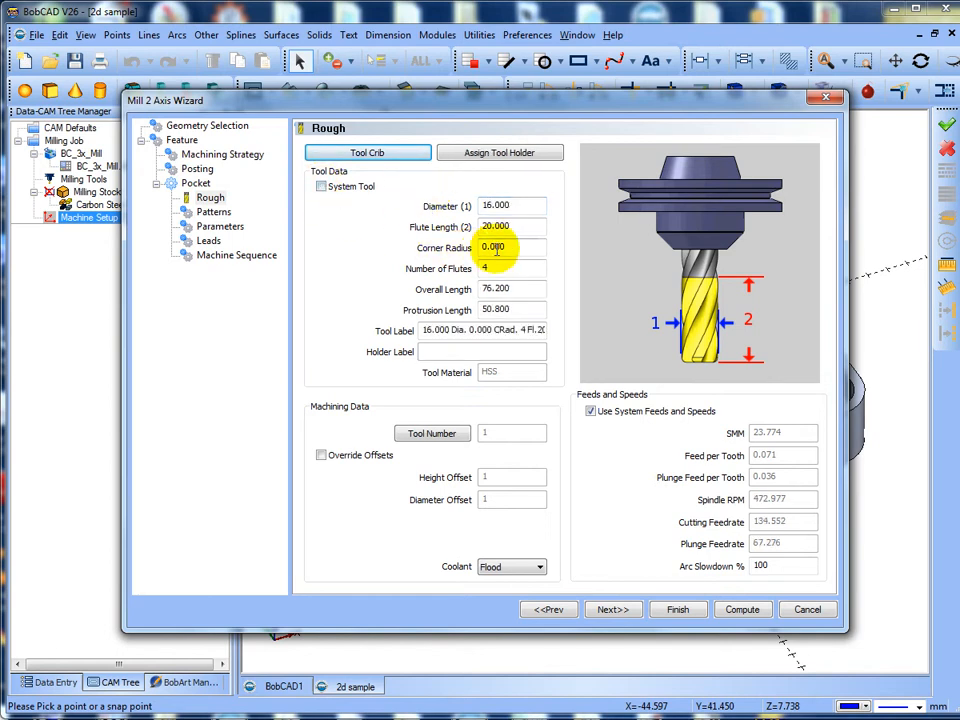
{"action": "left_click_drag", "start_coordinate": [521, 230], "coordinate": [399, 229]}
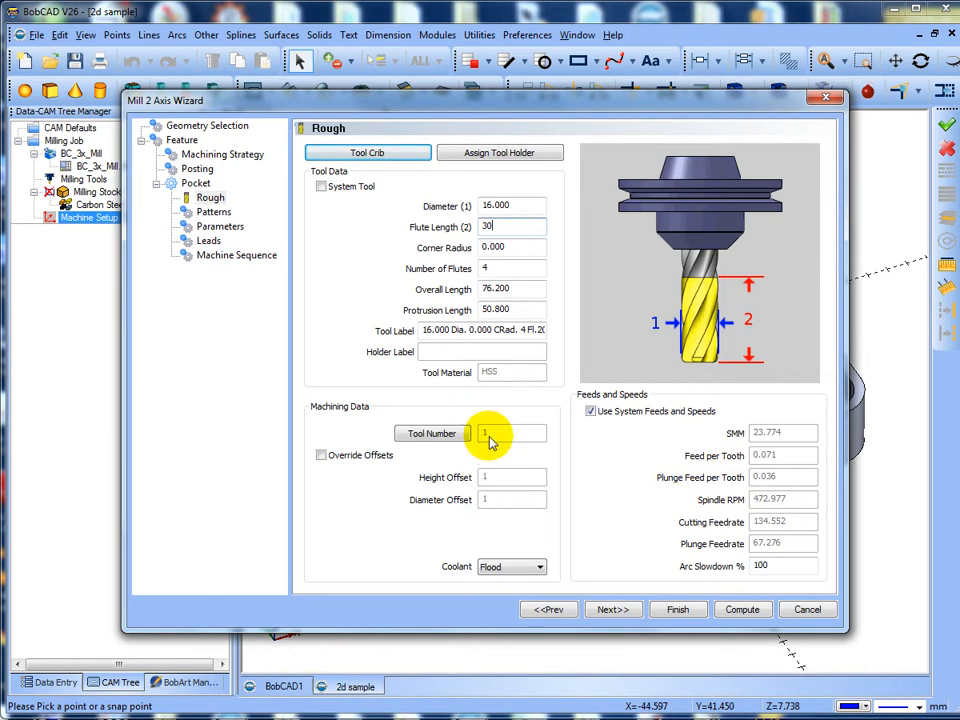
{"action": "left_click", "coordinate": [537, 567]}
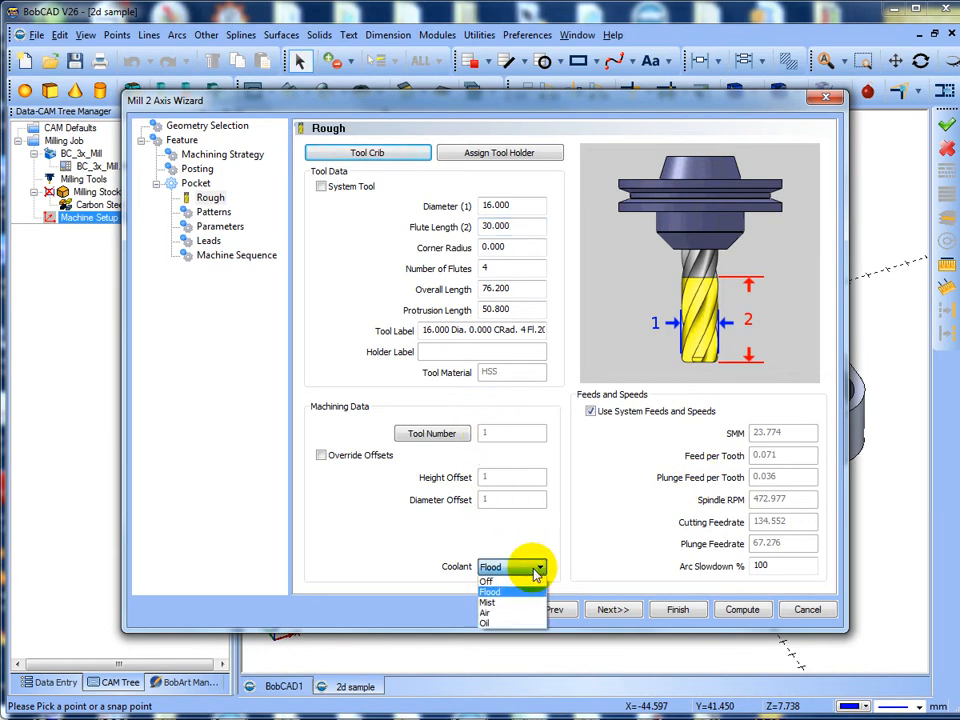
{"action": "left_click", "coordinate": [536, 569]}
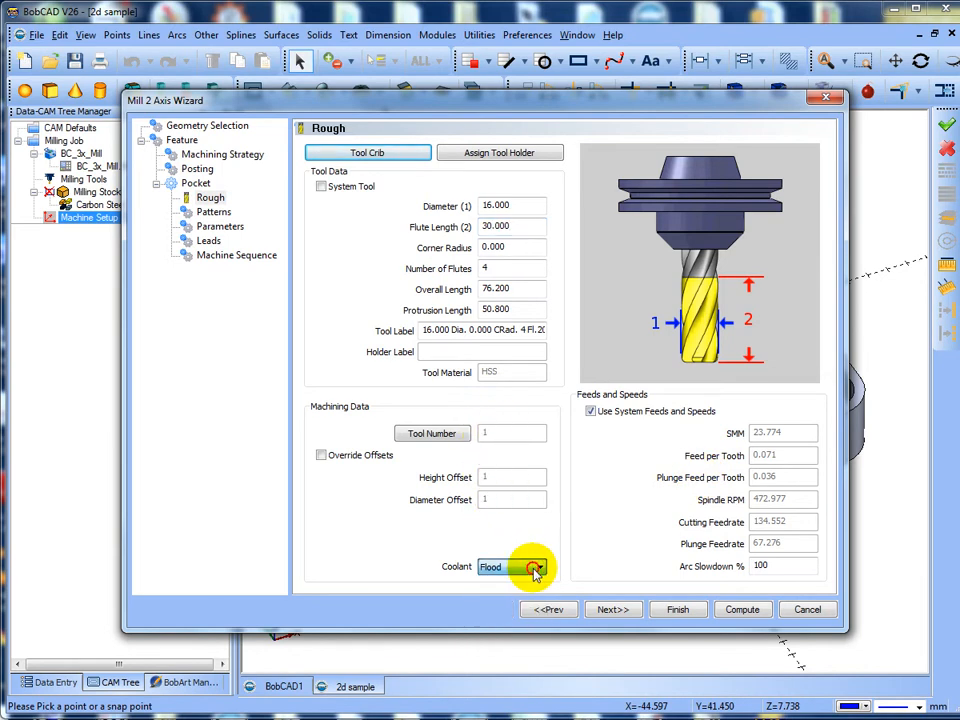
Set the stepover to 25% for the Offset Pocket Out pattern with climb milling
{"action": "left_click", "coordinate": [614, 605]}
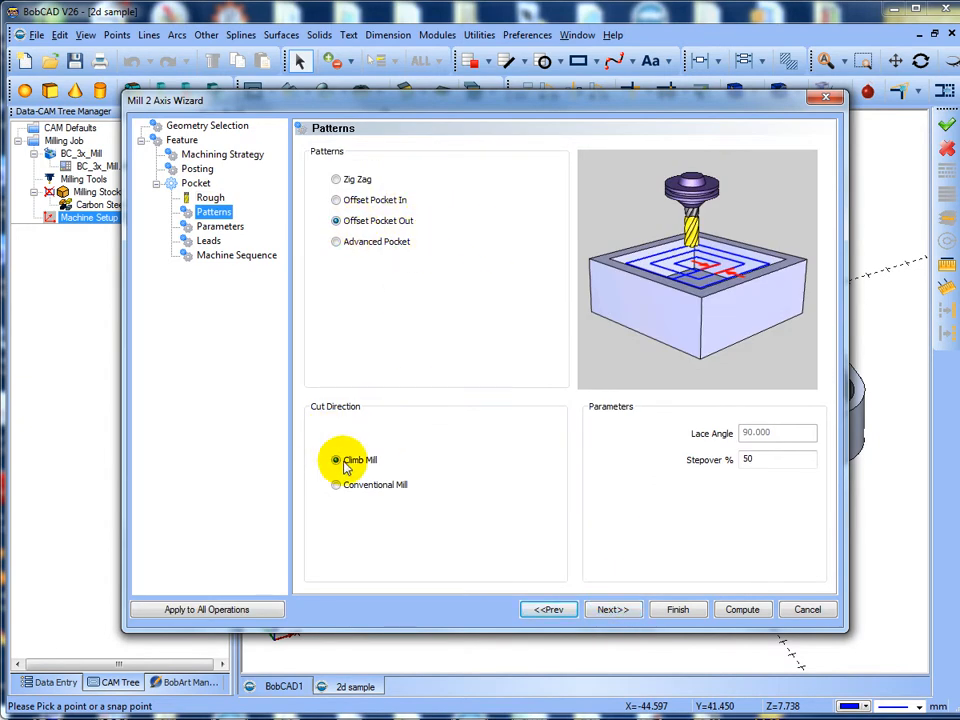
{"action": "double_click", "coordinate": [765, 459]}
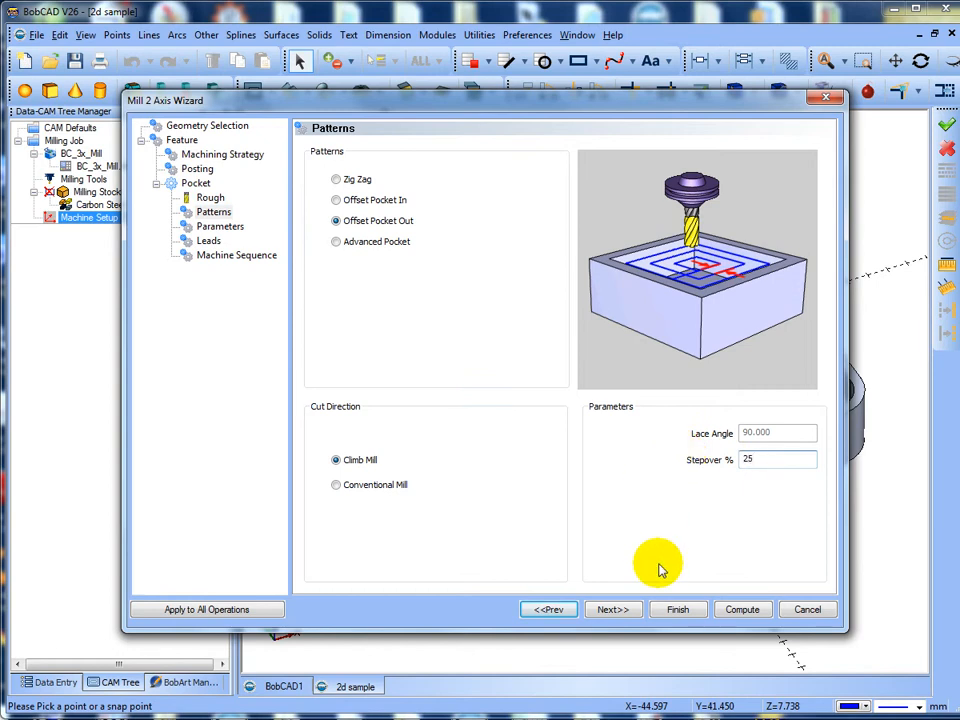
{"action": "left_click", "coordinate": [612, 609]}
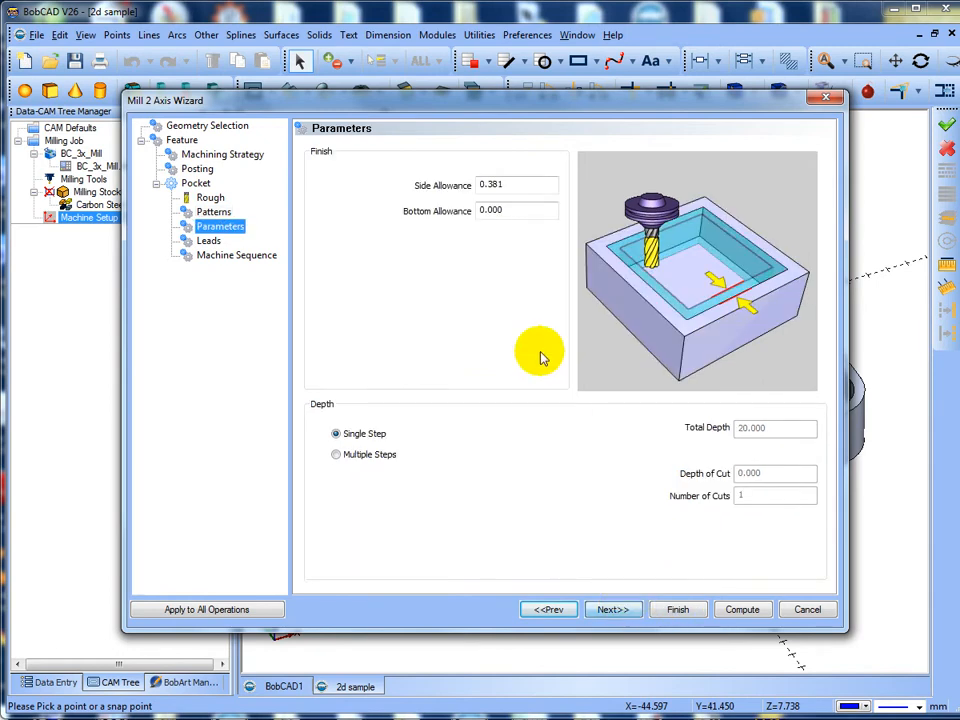
Set the pocket's side allowance to 0.5 and its bottom allowance to 0.2
{"action": "double_click", "coordinate": [514, 184]}
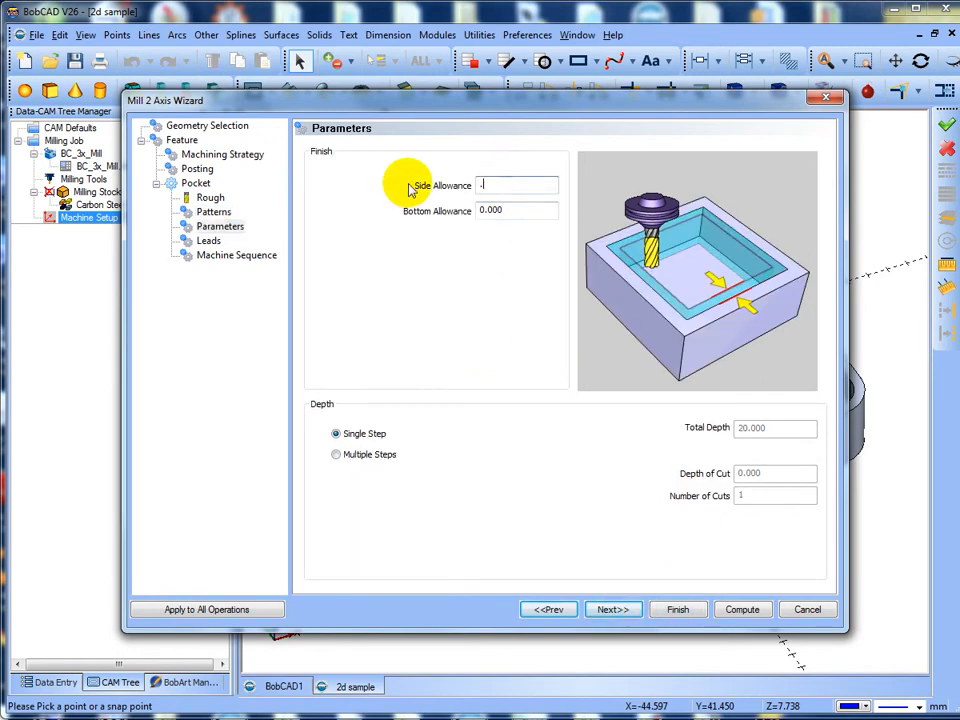
{"action": "type", "text": ".5"}
{"action": "double_click", "coordinate": [549, 210]}
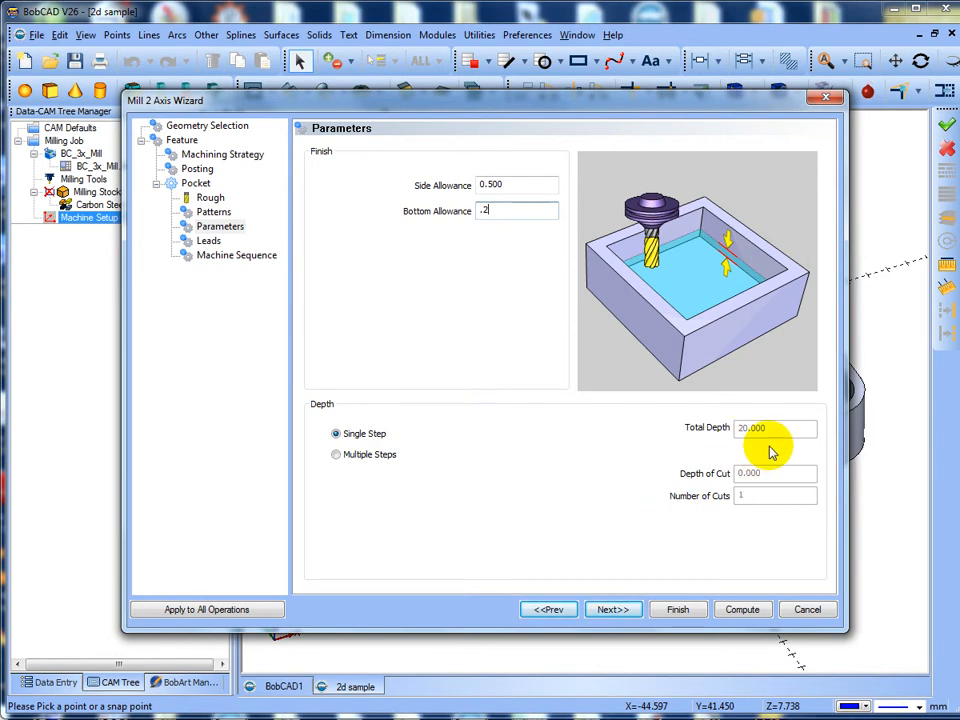
Switch the pocket depth to multiple even steps with a depth of cut of 3, and check the recalculated cuts
{"action": "left_click", "coordinate": [337, 455]}
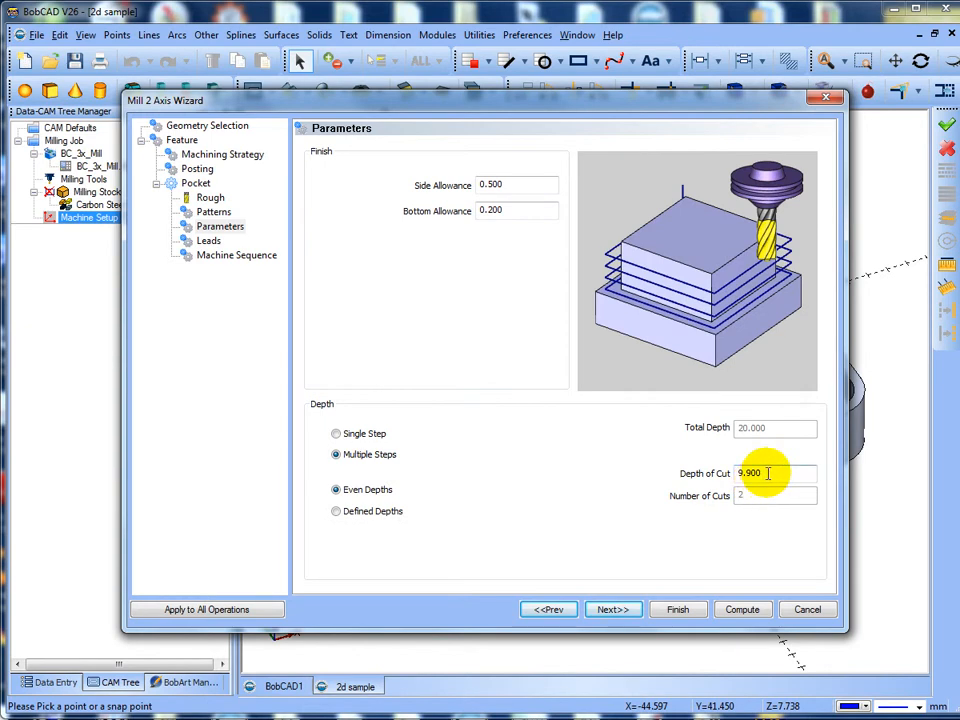
{"action": "left_click_drag", "start_coordinate": [767, 473], "coordinate": [658, 478]}
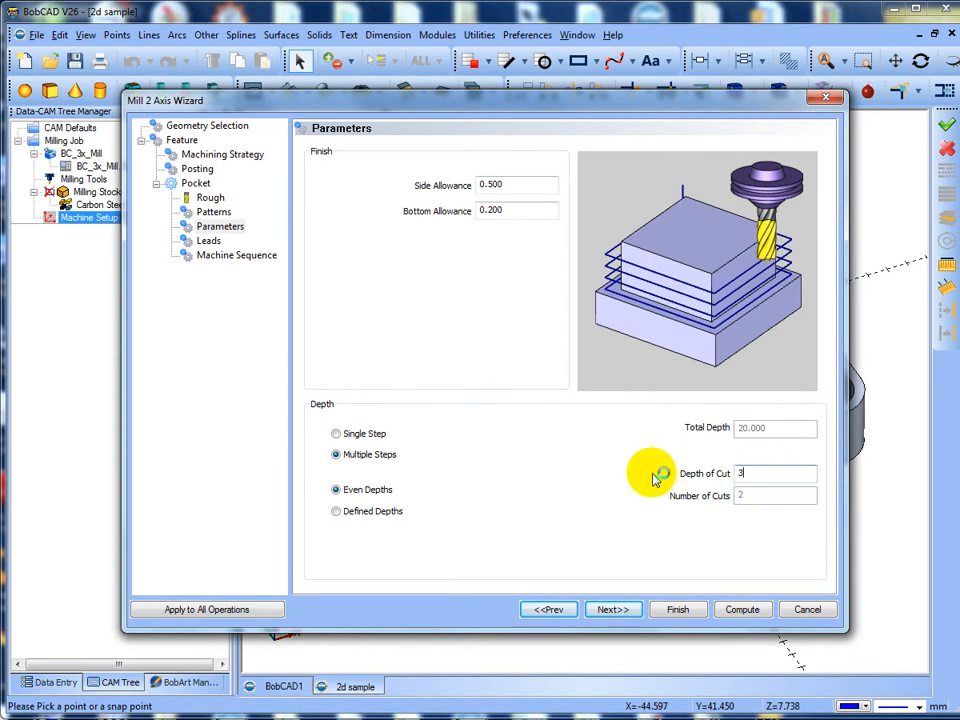
{"action": "type", "text": "3"}
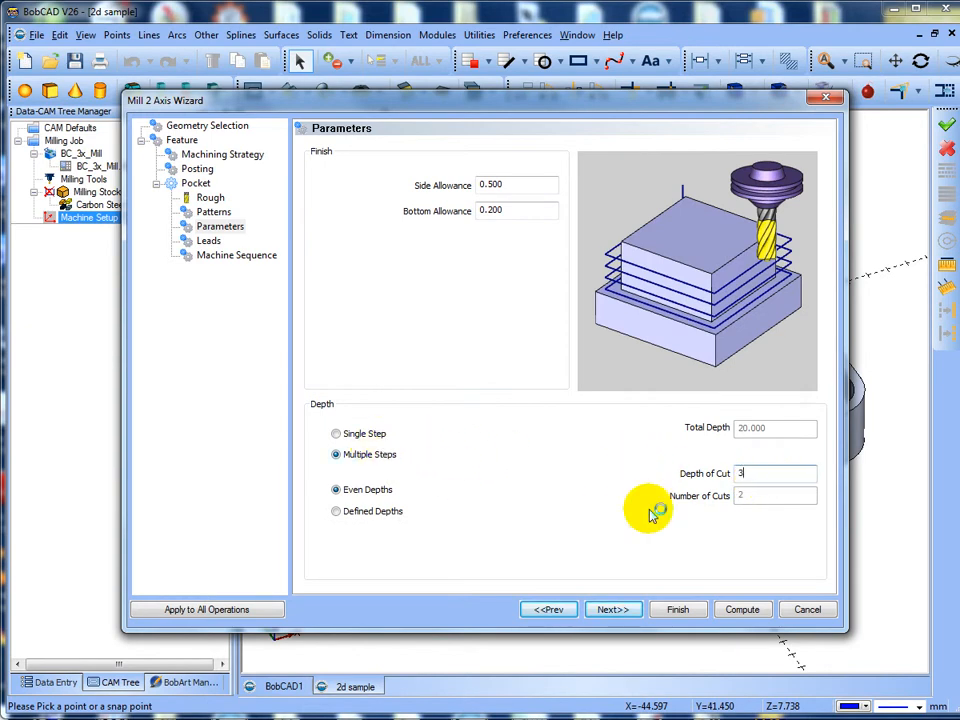
{"action": "left_click", "coordinate": [613, 607]}
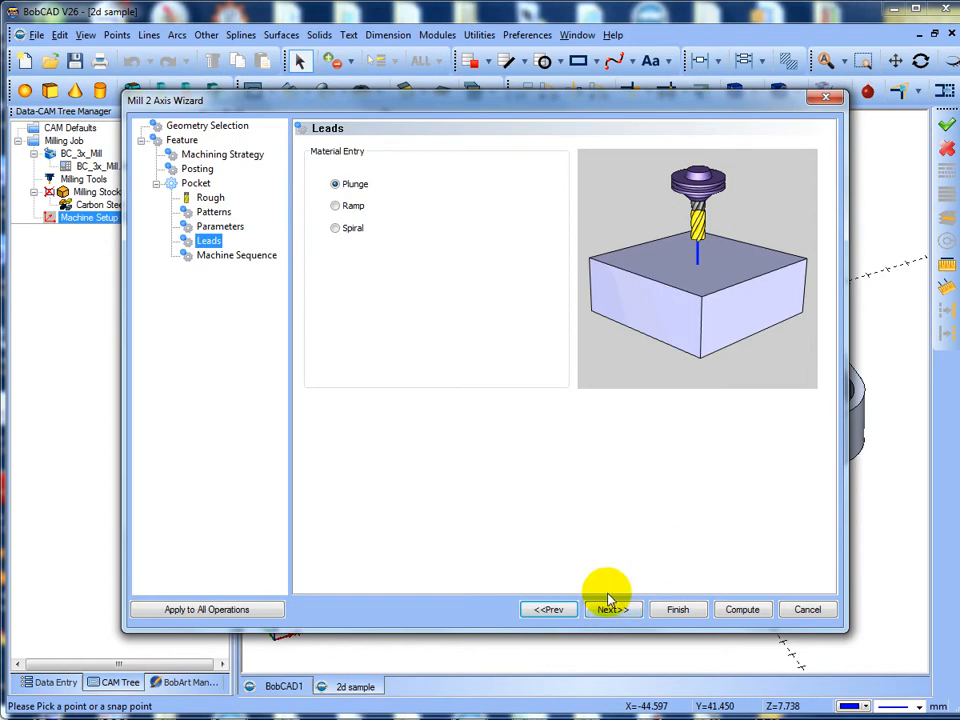
{"action": "left_click", "coordinate": [556, 607]}
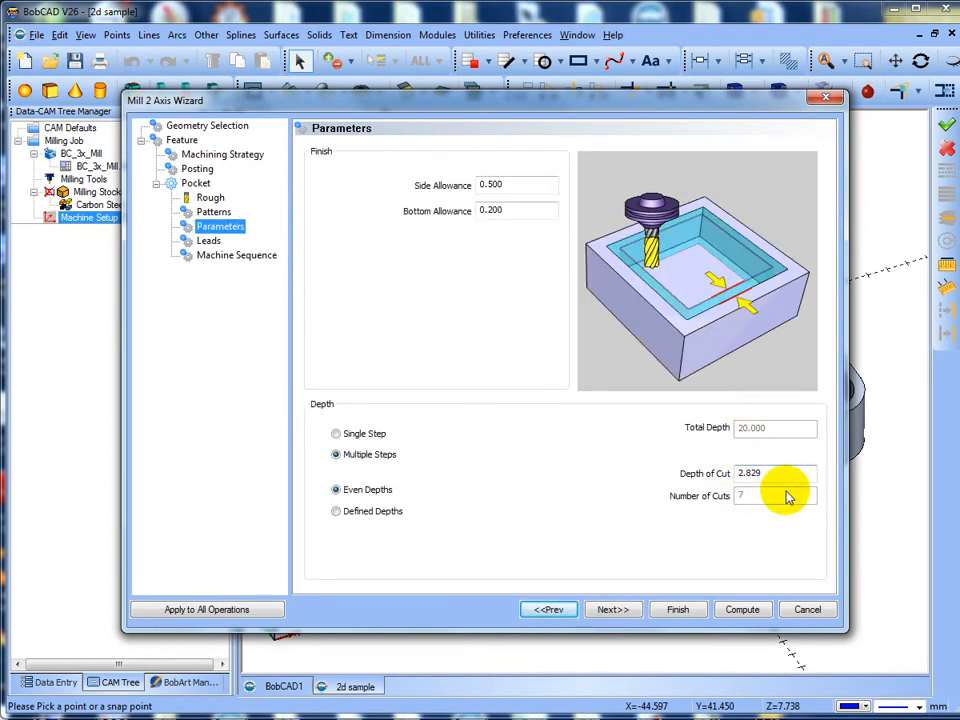
Set the pocket's material entry to a counterclockwise spiral with a radius of 3 and compute the toolpath
{"action": "left_click", "coordinate": [614, 609]}
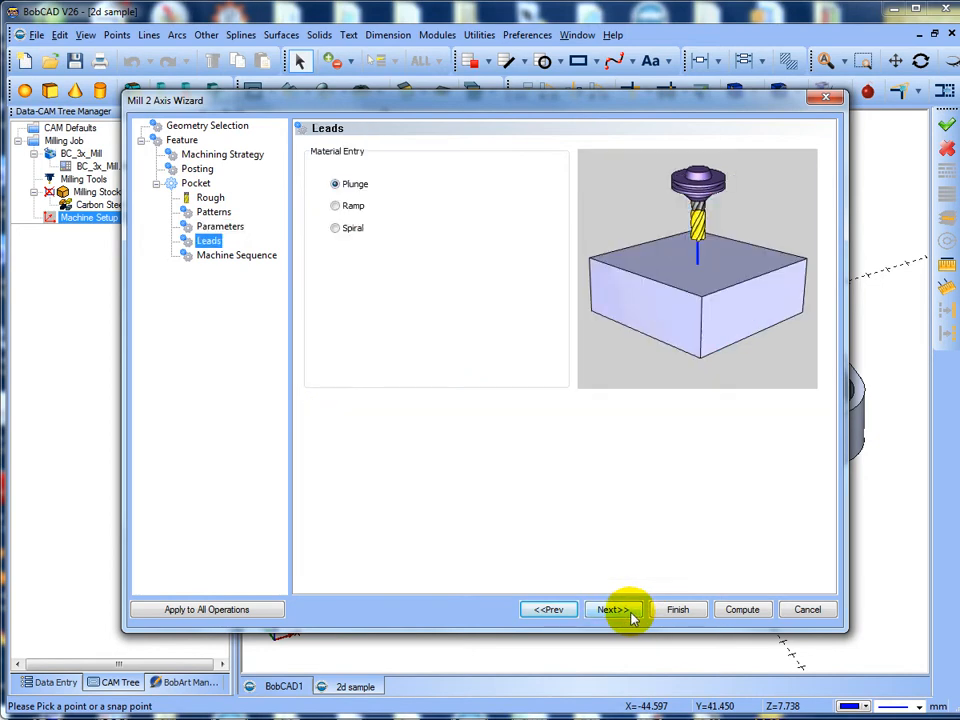
{"action": "left_click", "coordinate": [334, 228]}
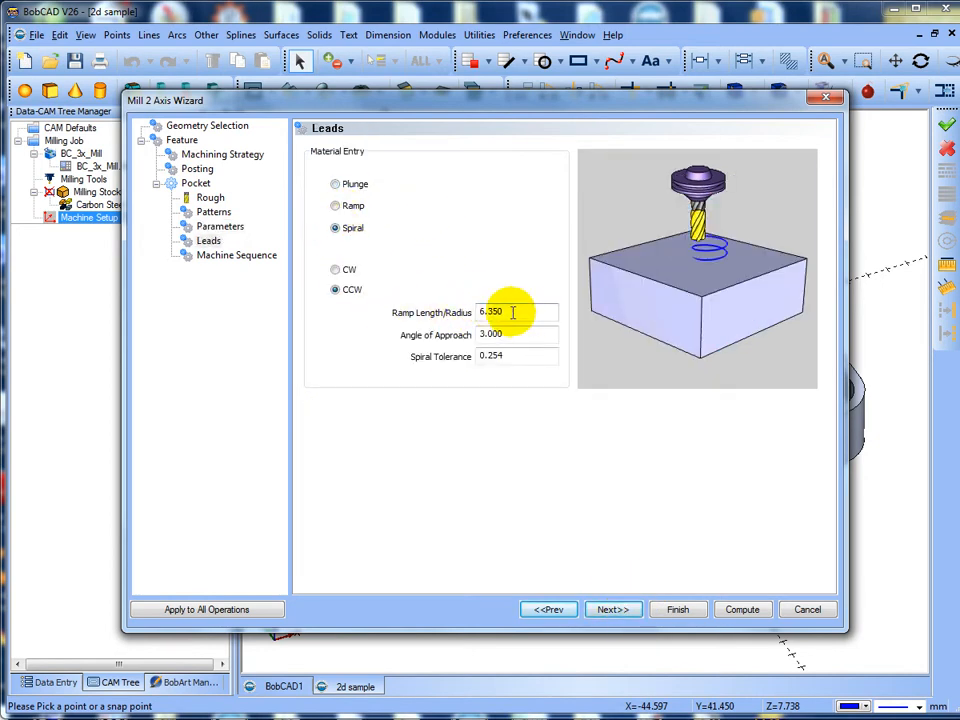
{"action": "left_click_drag", "start_coordinate": [512, 312], "coordinate": [397, 297]}
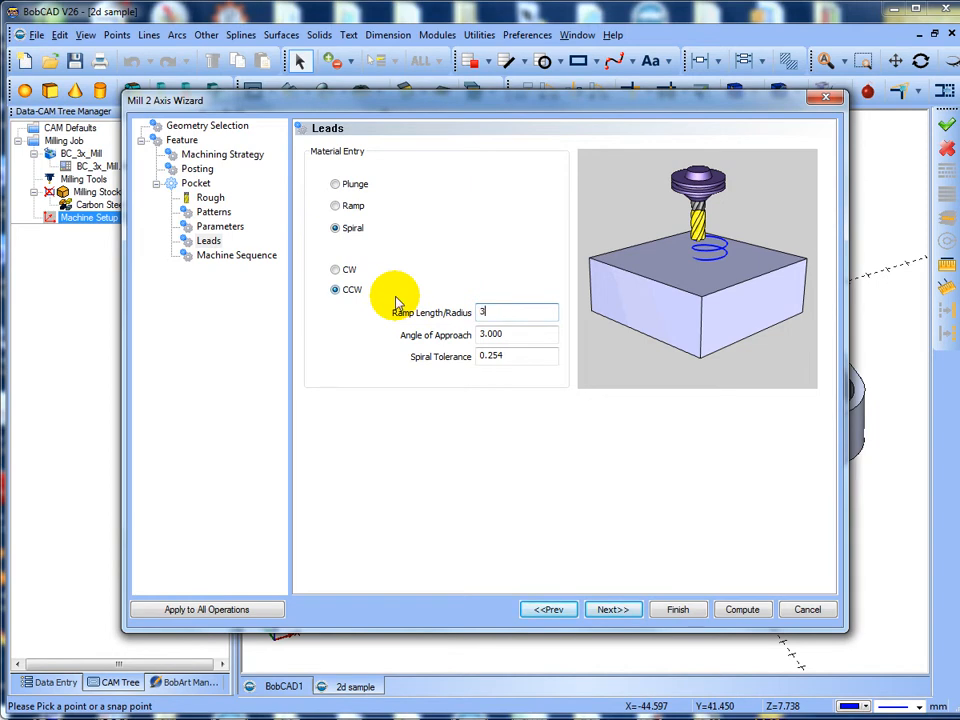
{"action": "left_click", "coordinate": [613, 609]}
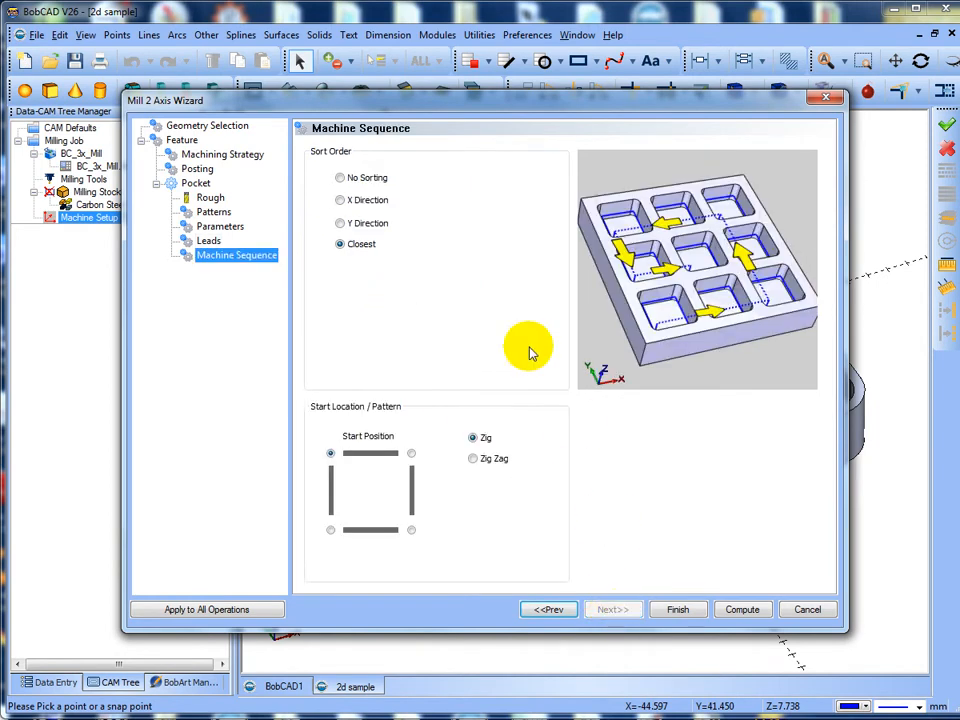
{"action": "left_click", "coordinate": [740, 610]}
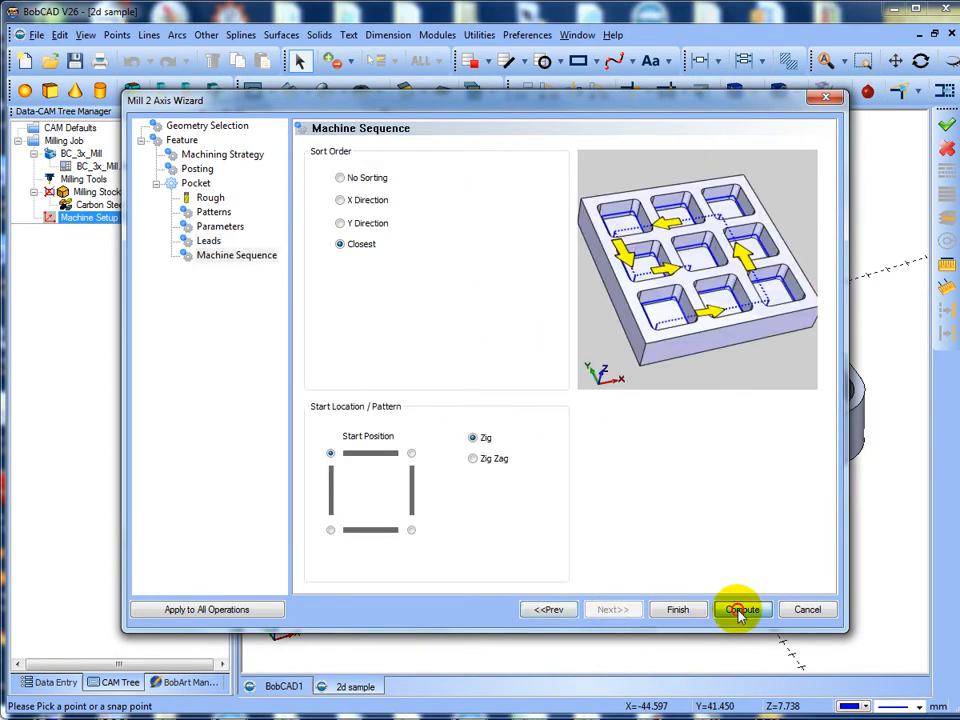
Launch the machining simulation with the view focused on the workpiece and the toolpath lines hidden
{"action": "middle_click_drag", "start_coordinate": [435, 439], "coordinate": [468, 503]}
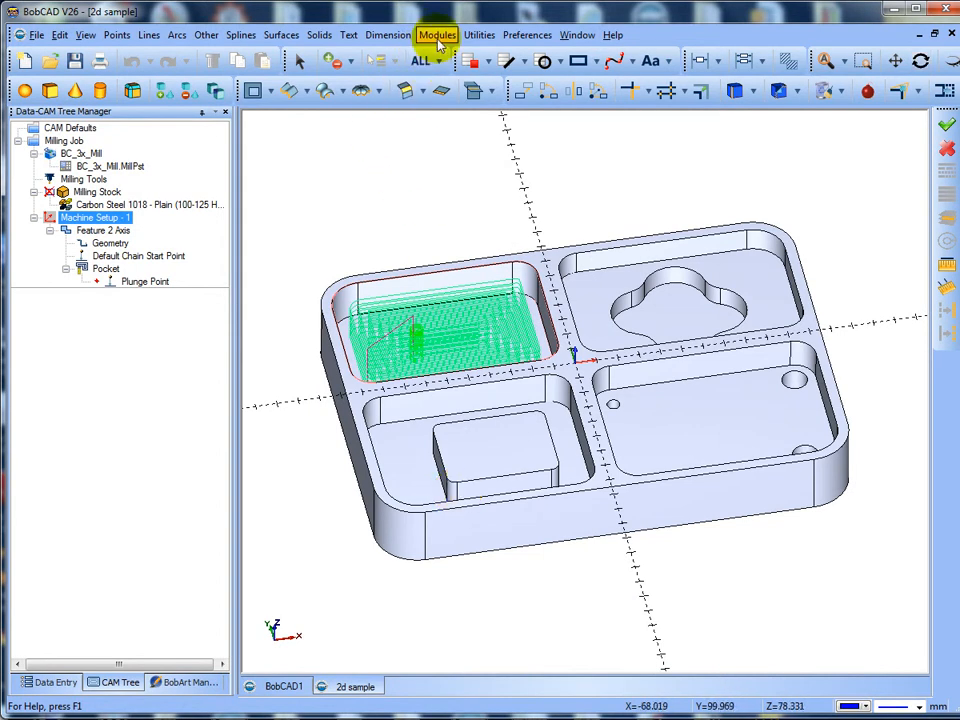
{"action": "left_click", "coordinate": [437, 36]}
{"action": "left_click", "coordinate": [460, 142]}
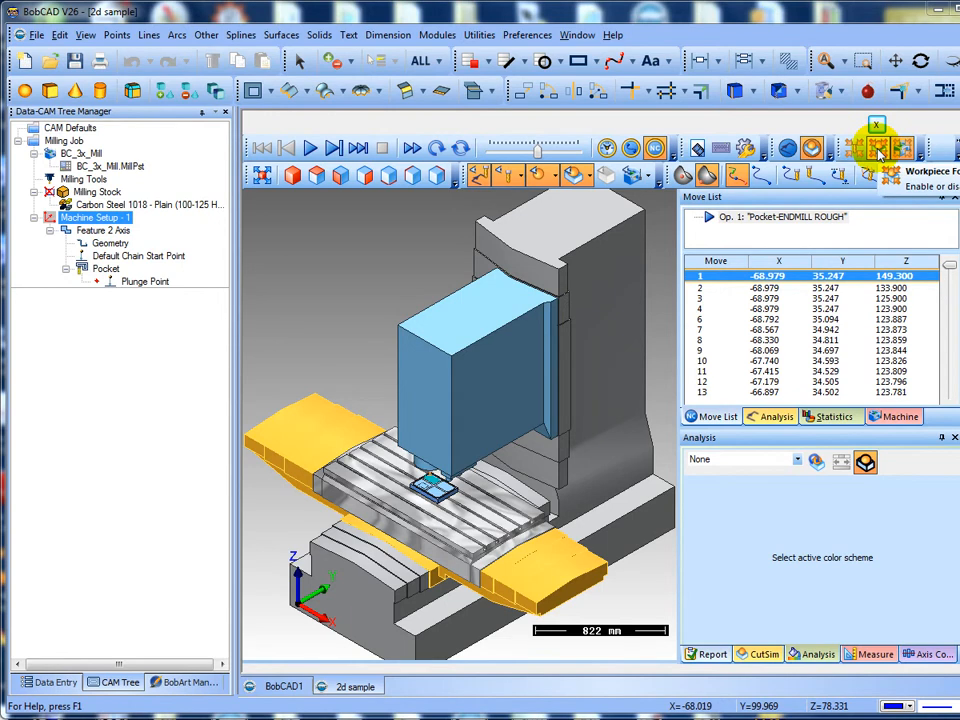
{"action": "left_click", "coordinate": [878, 150]}
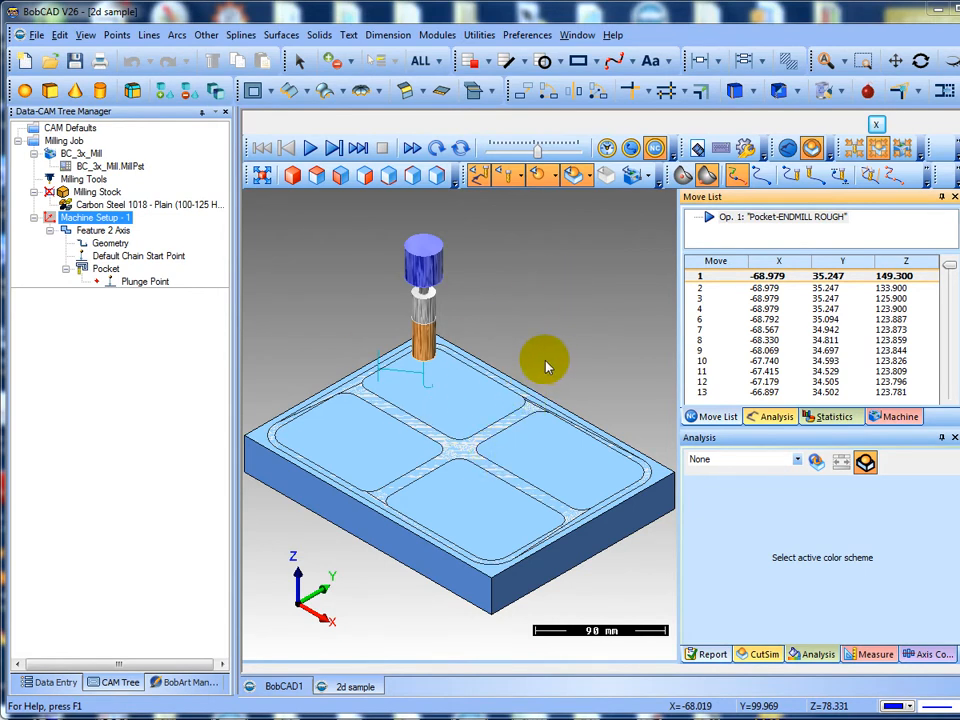
{"action": "left_click", "coordinate": [476, 177]}
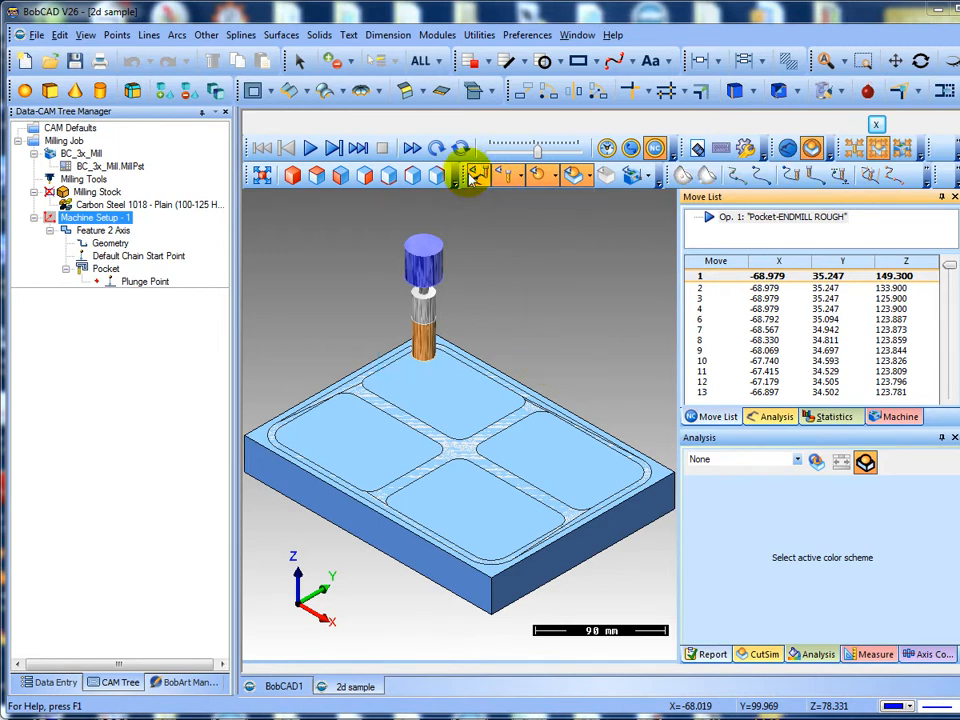
Run the pocket roughing simulation at an increased speed, inspect the machined pocket, and exit the simulation
{"action": "left_click", "coordinate": [308, 149]}
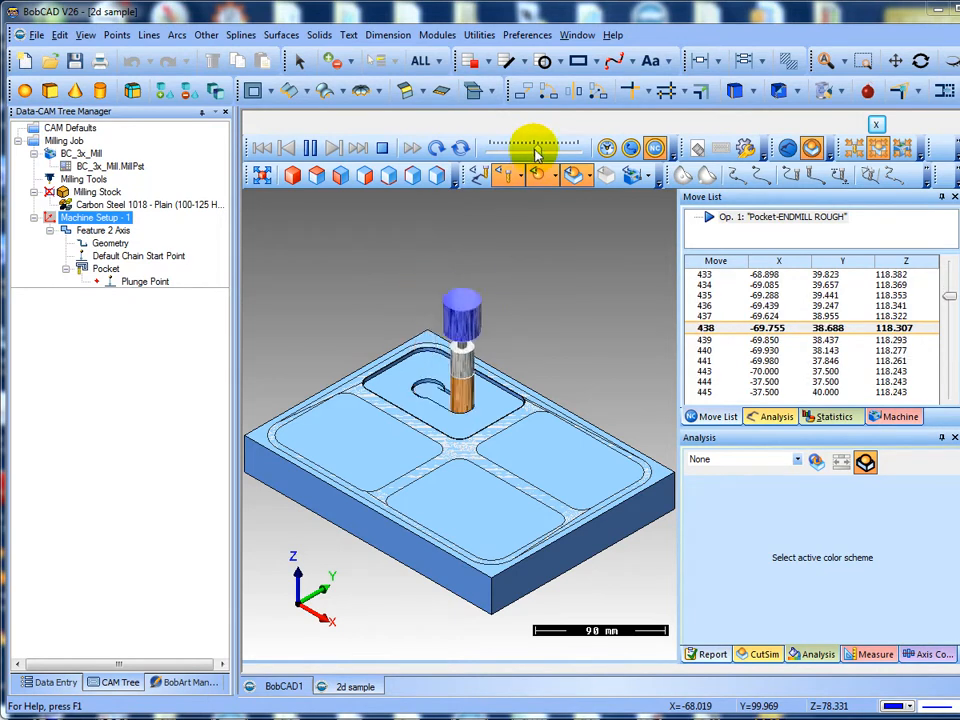
{"action": "left_click_drag", "start_coordinate": [535, 149], "coordinate": [558, 151]}
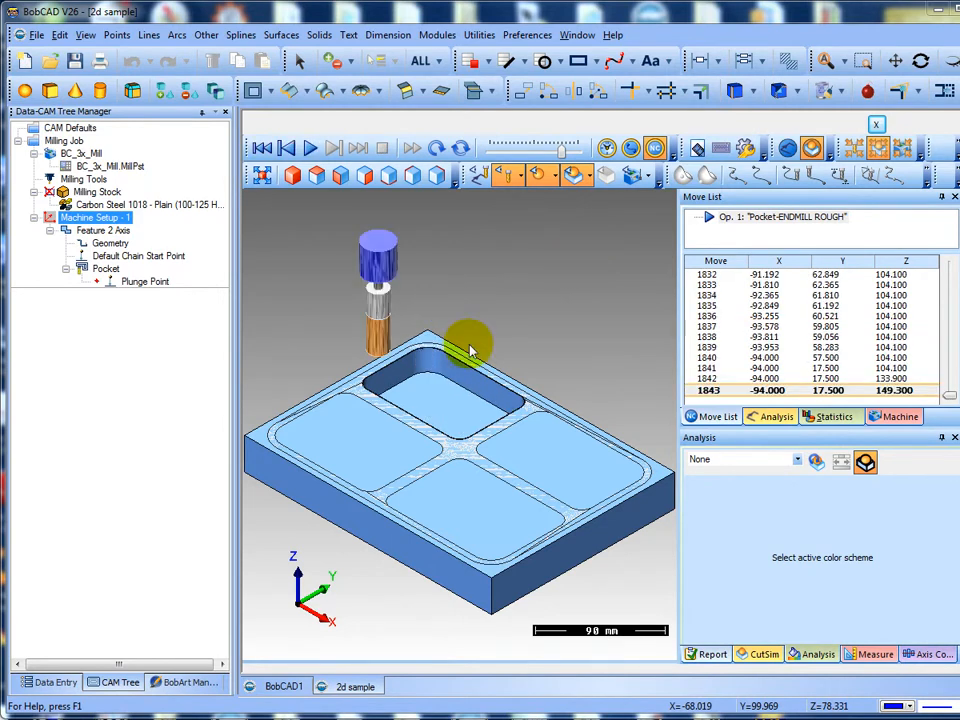
{"action": "middle_click_drag", "start_coordinate": [470, 345], "coordinate": [490, 320]}
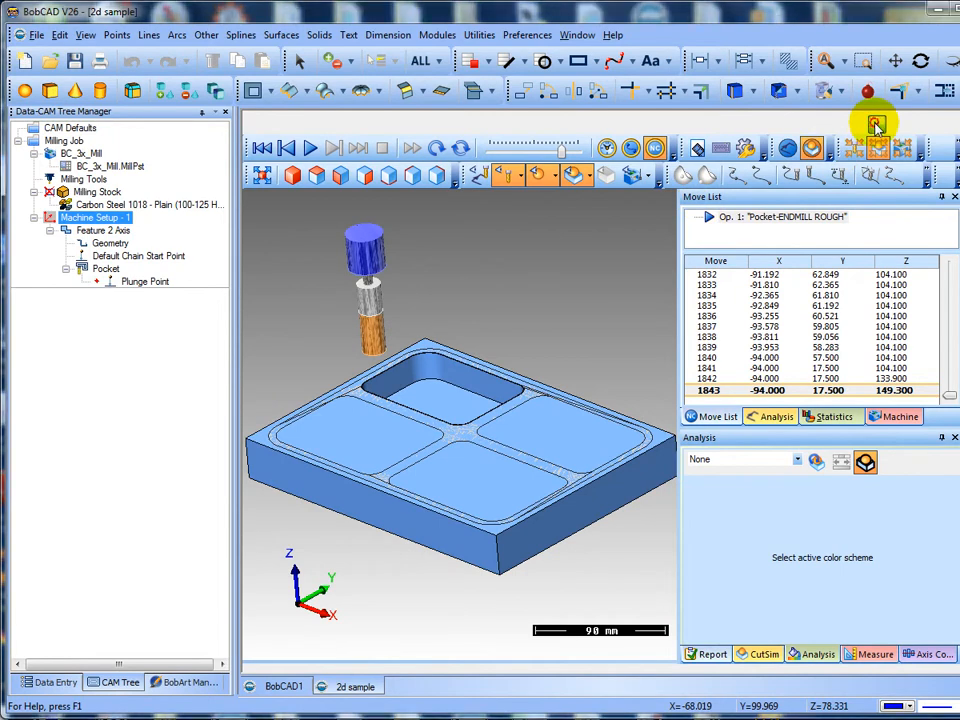
{"action": "left_click", "coordinate": [876, 126]}
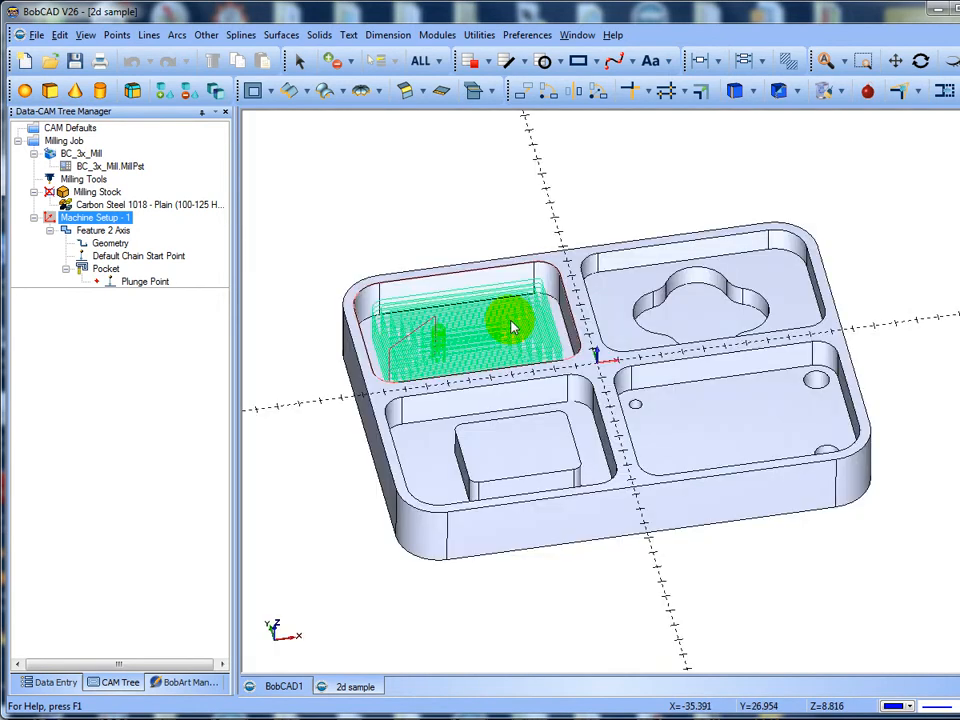
{"action": "middle_click_drag", "start_coordinate": [524, 313], "coordinate": [513, 336]}
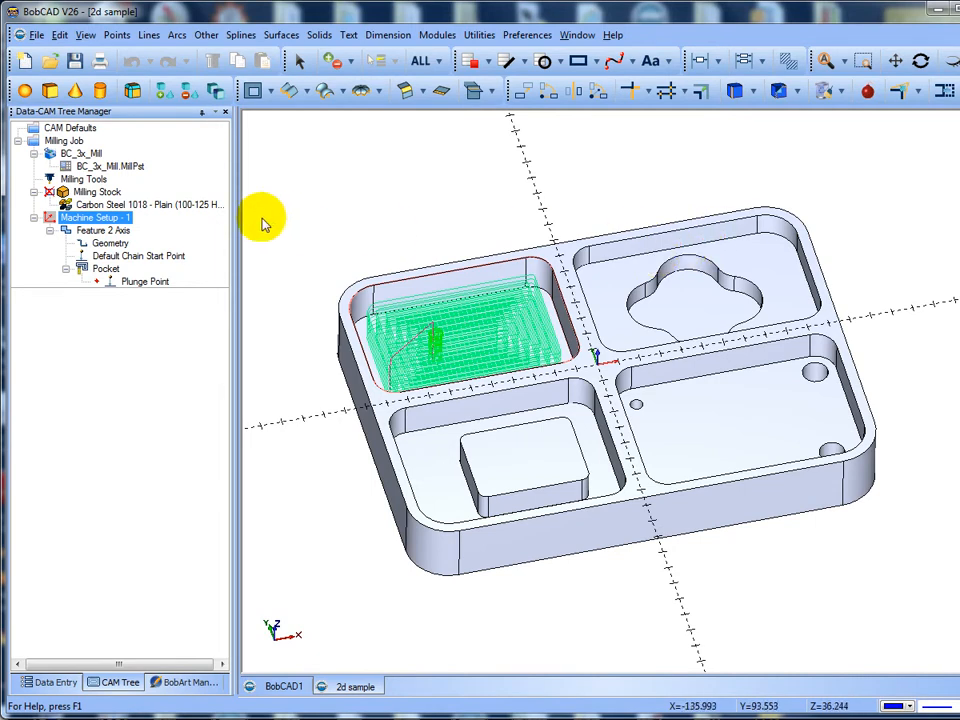
Duplicate the existing Feature 2 Axis by copying and pasting it within Machine Setup - 1
{"action": "double_click", "coordinate": [79, 232]}
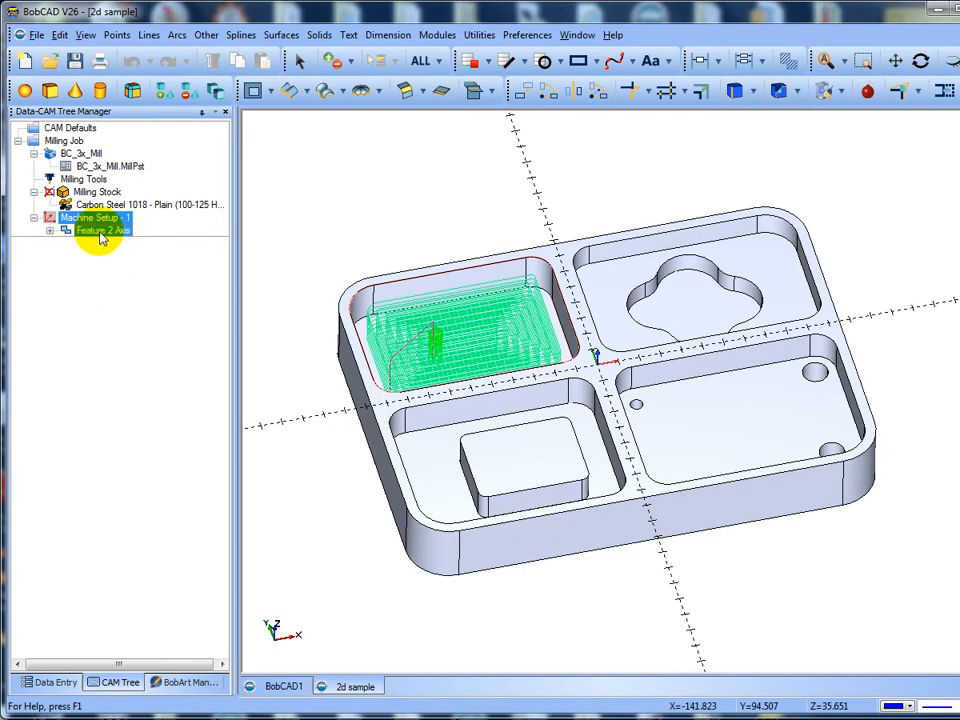
{"action": "right_click", "coordinate": [101, 234]}
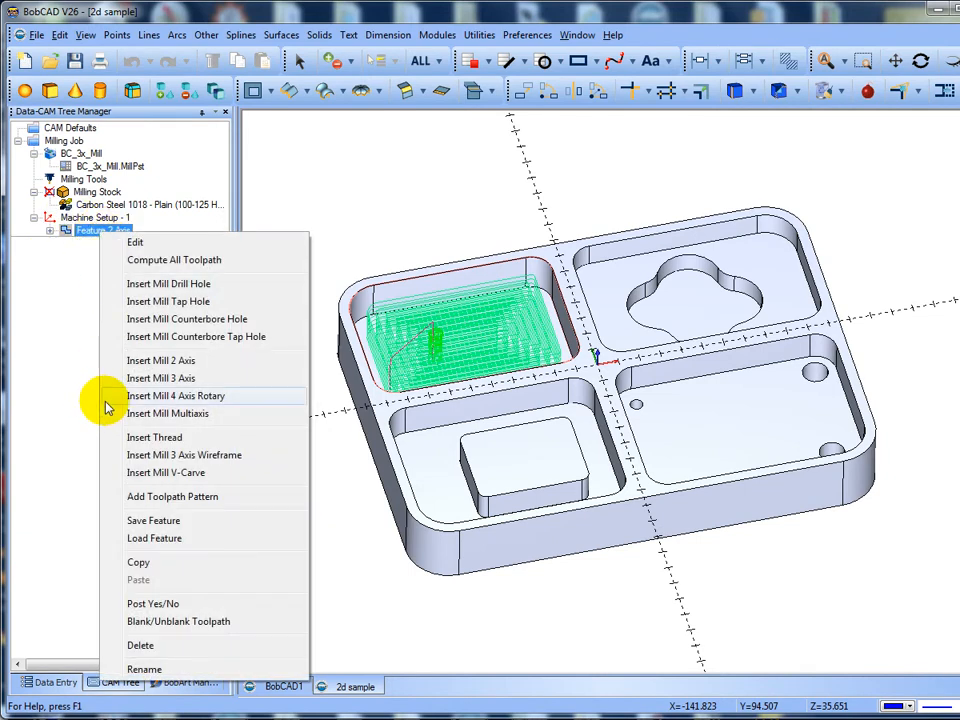
{"action": "left_click", "coordinate": [136, 563]}
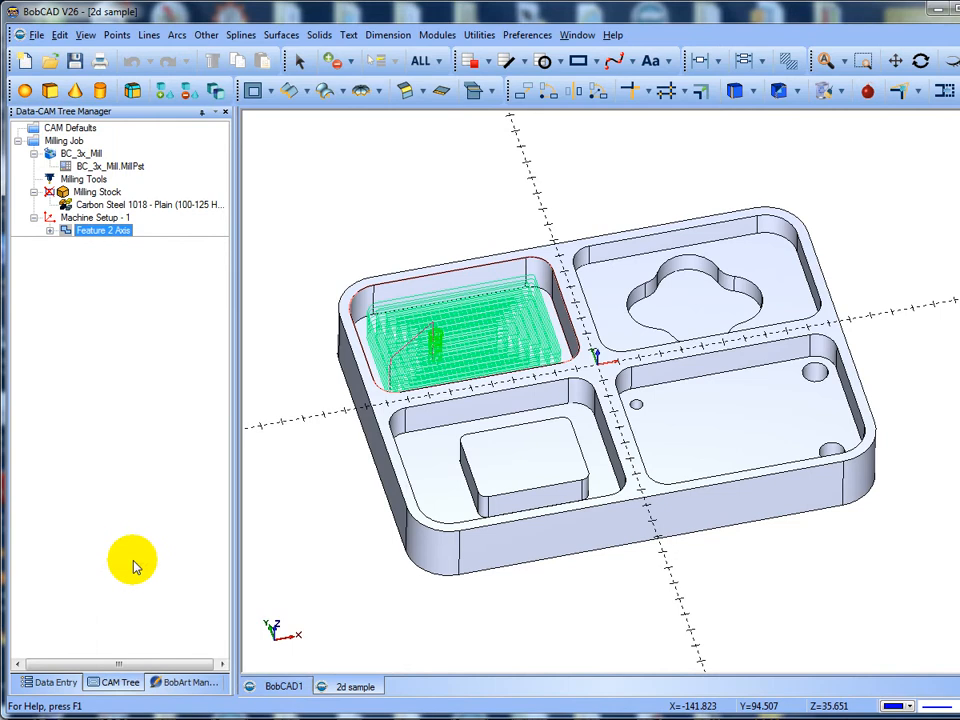
{"action": "right_click", "coordinate": [118, 295]}
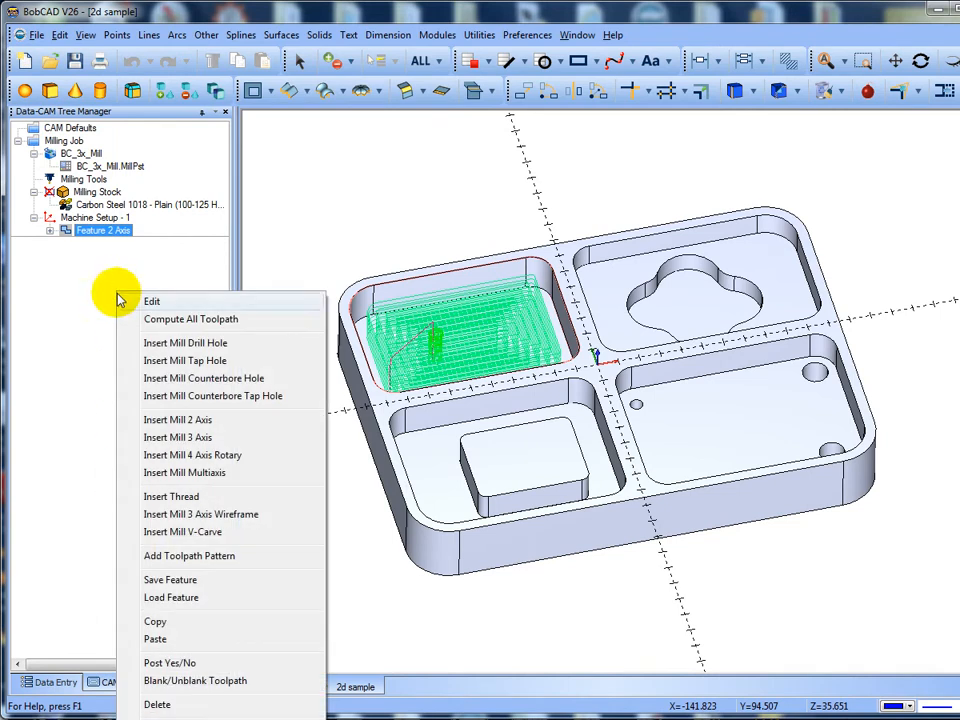
{"action": "left_click", "coordinate": [155, 638]}
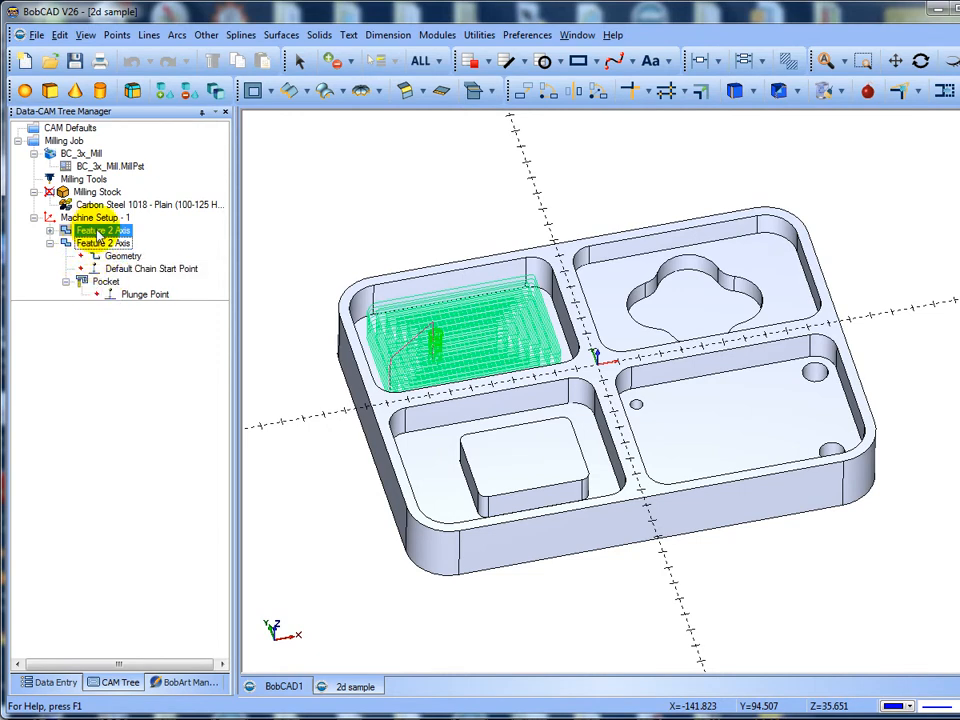
Reselect the copied feature's geometry as the Constant Z floor outline of the pocket containing the clover-shaped recess
{"action": "left_click", "coordinate": [106, 294]}
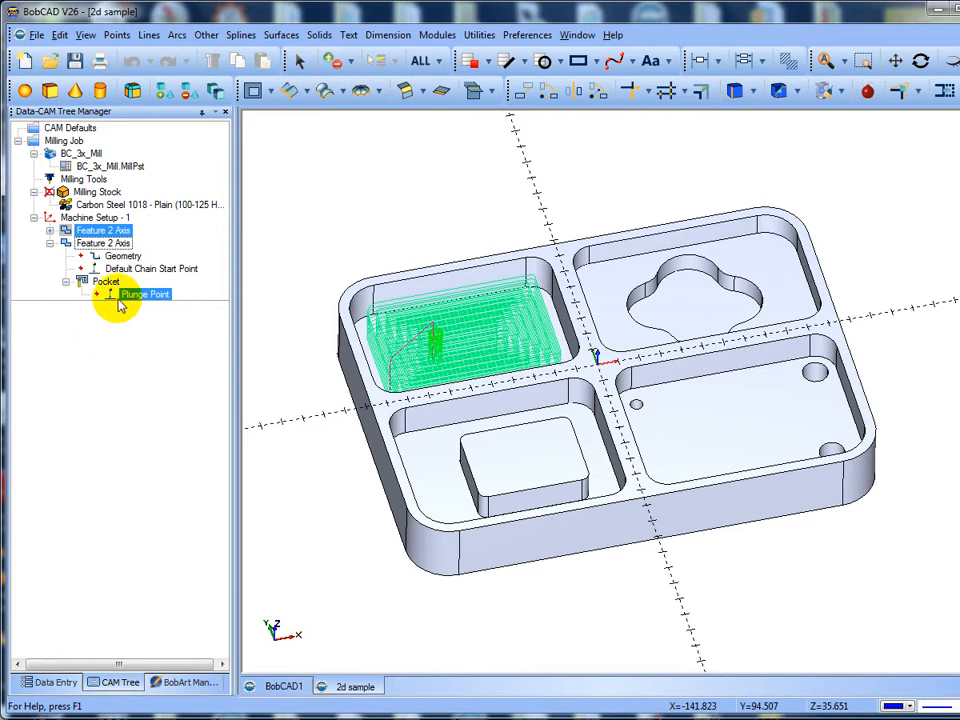
{"action": "left_click", "coordinate": [126, 257]}
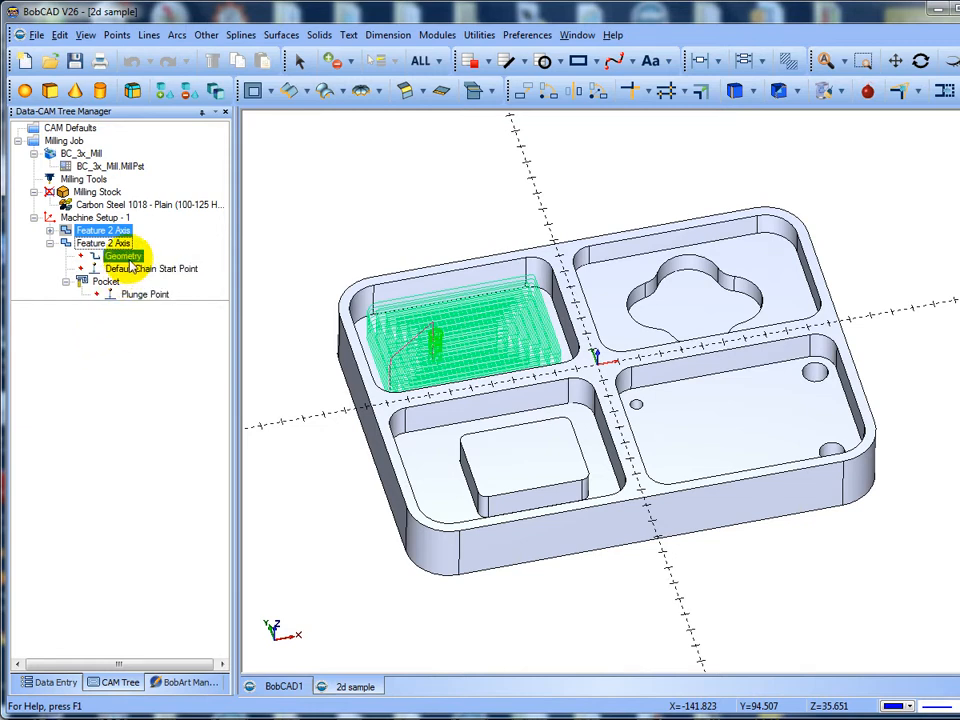
{"action": "right_click", "coordinate": [129, 260]}
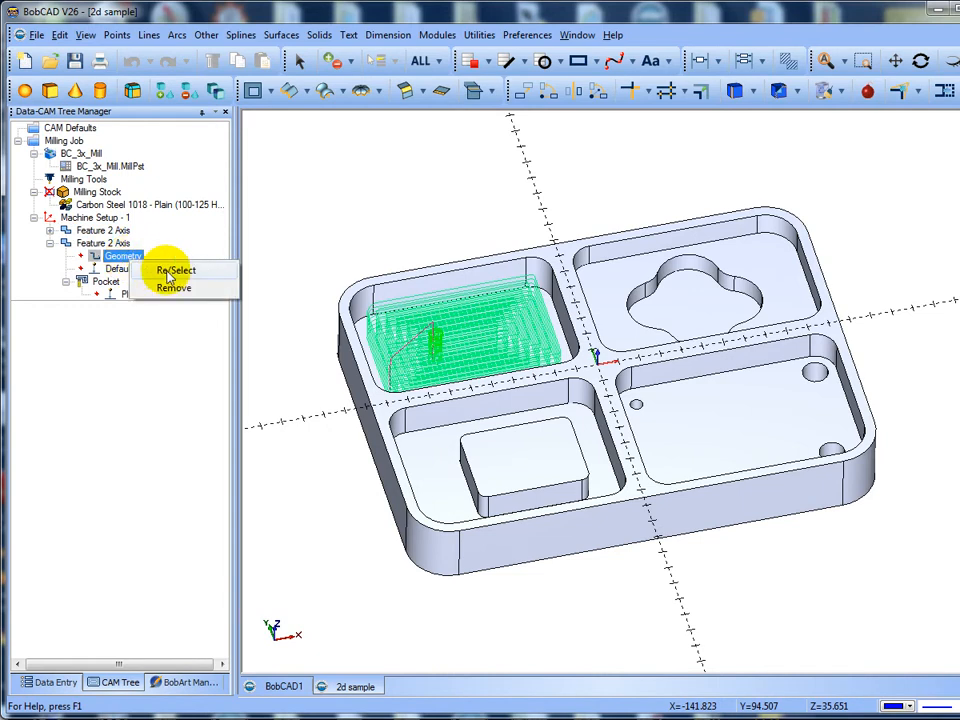
{"action": "left_click", "coordinate": [172, 272]}
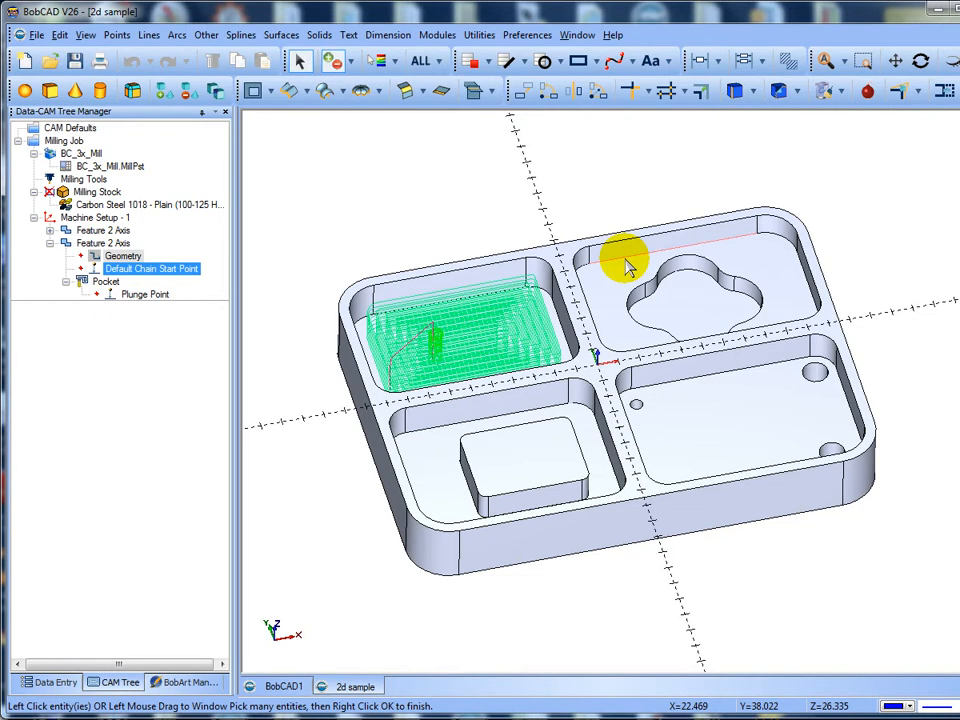
{"action": "left_click", "coordinate": [627, 266]}
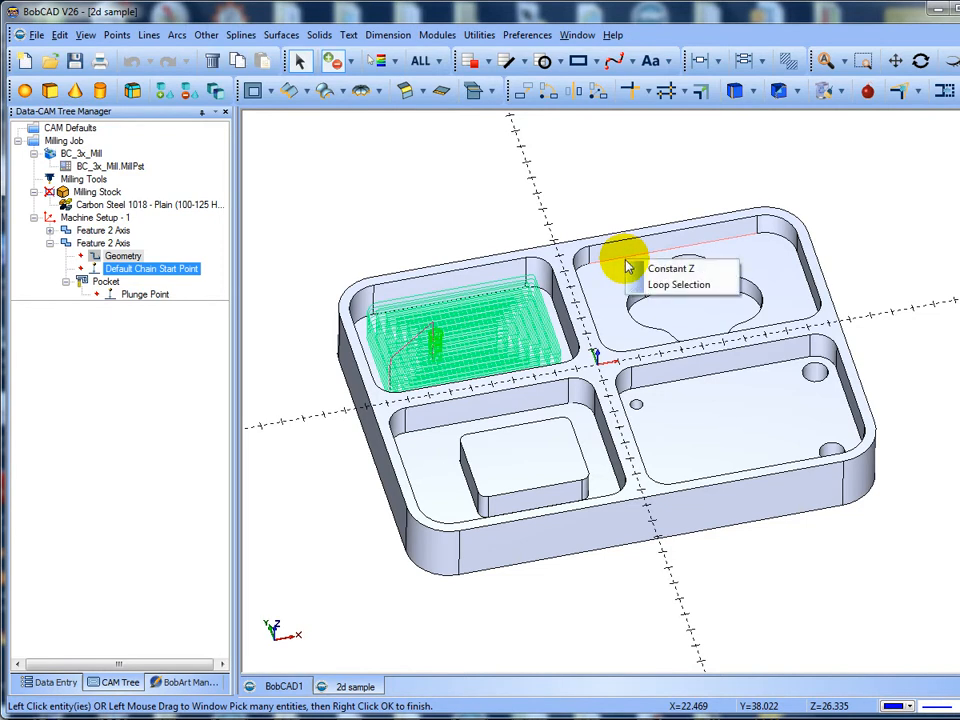
{"action": "left_click", "coordinate": [636, 267]}
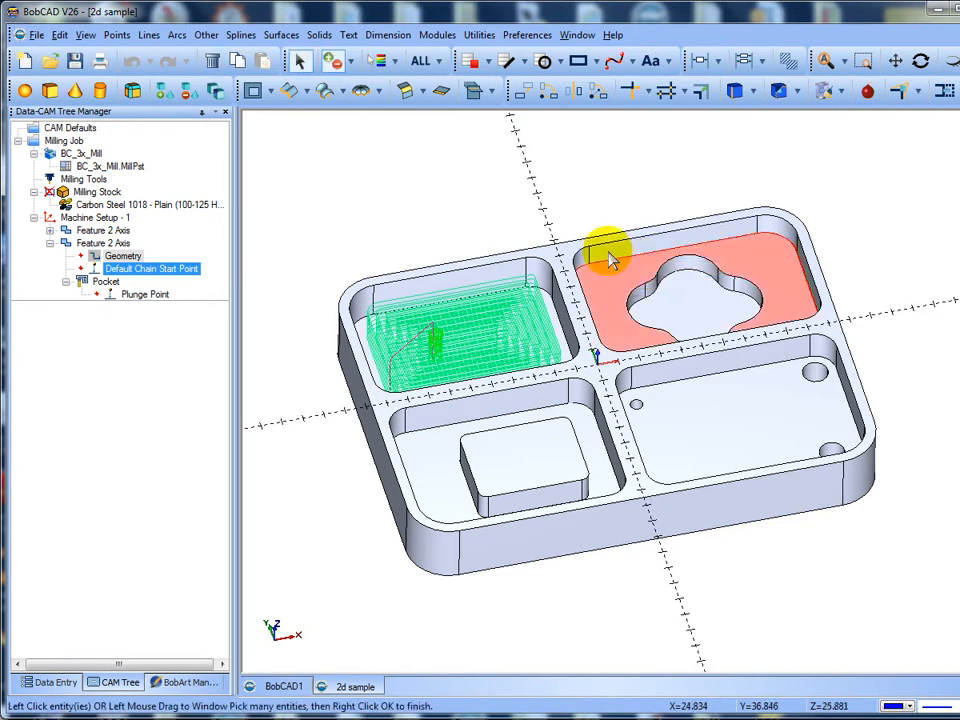
{"action": "right_click", "coordinate": [376, 170]}
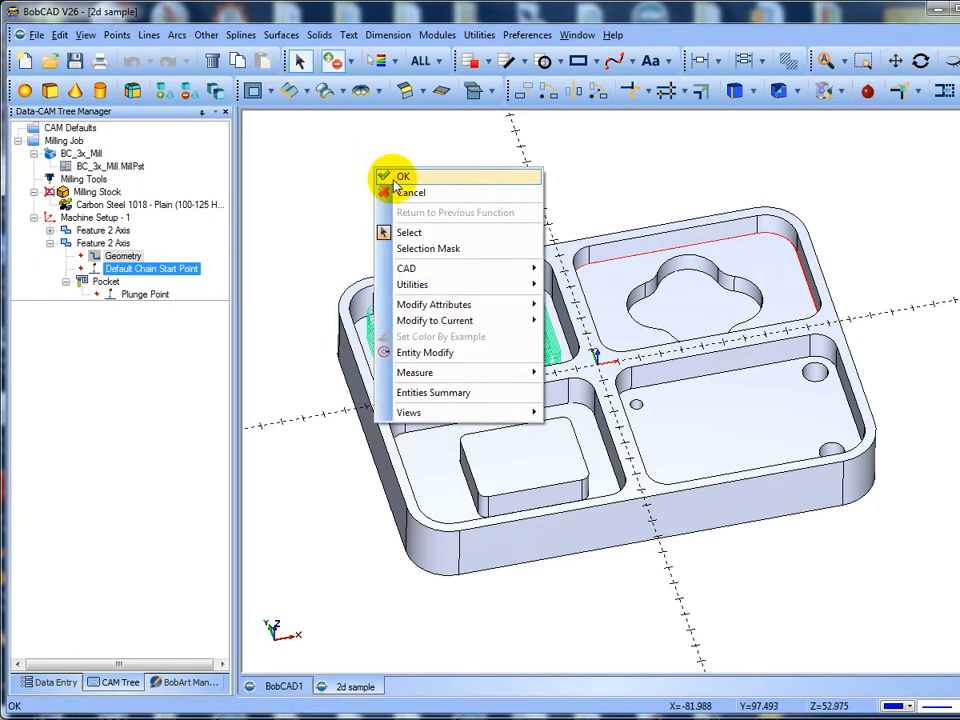
{"action": "left_click", "coordinate": [392, 171]}
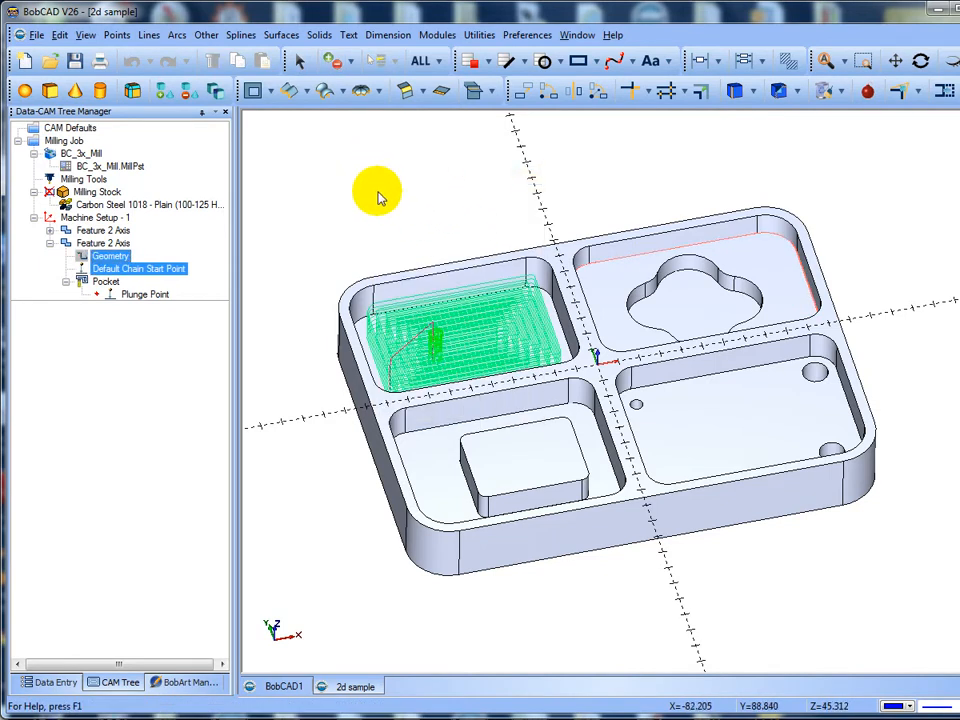
Edit the copied feature, picking its top on the pocket's upper edge and its bottom on the floor edge for a total depth of 12
{"action": "left_click", "coordinate": [104, 247]}
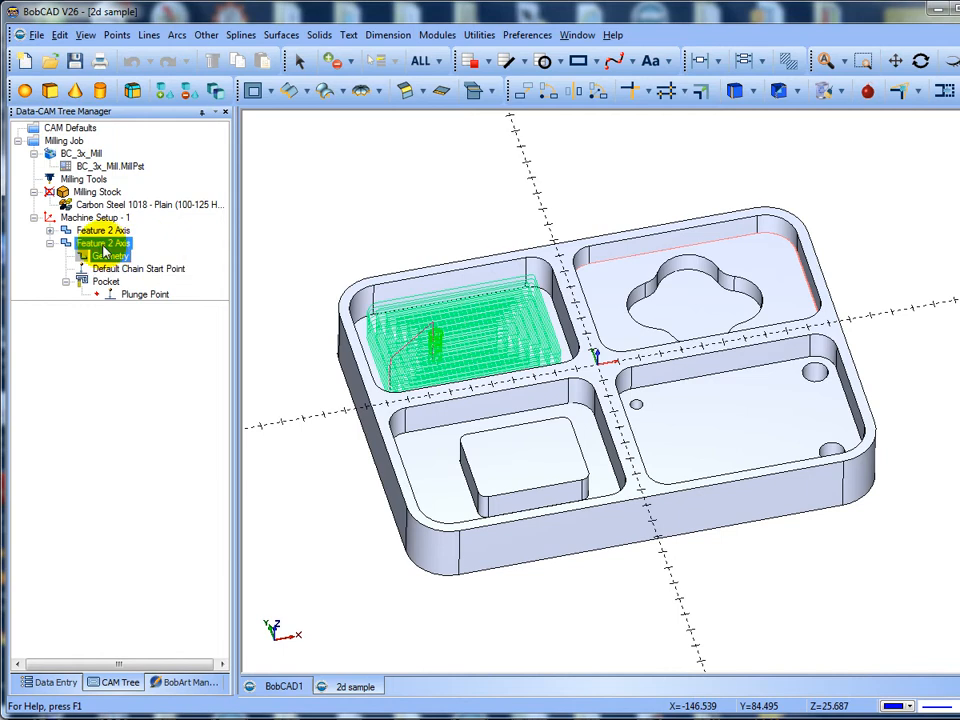
{"action": "right_click", "coordinate": [100, 247]}
{"action": "left_click", "coordinate": [134, 254]}
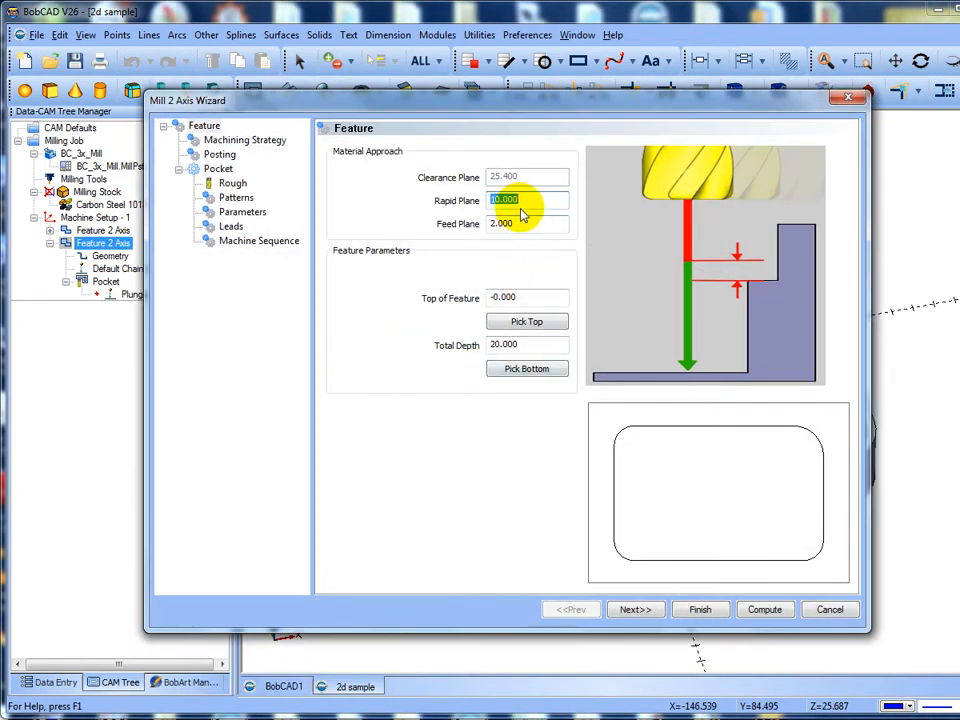
{"action": "left_click", "coordinate": [528, 322]}
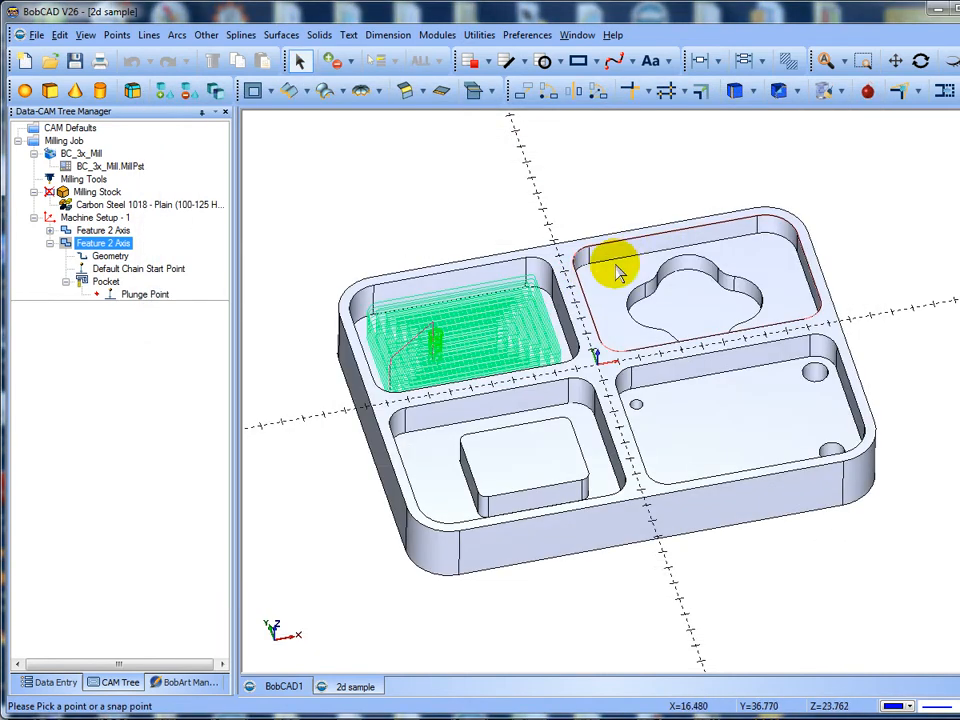
{"action": "left_click", "coordinate": [641, 247]}
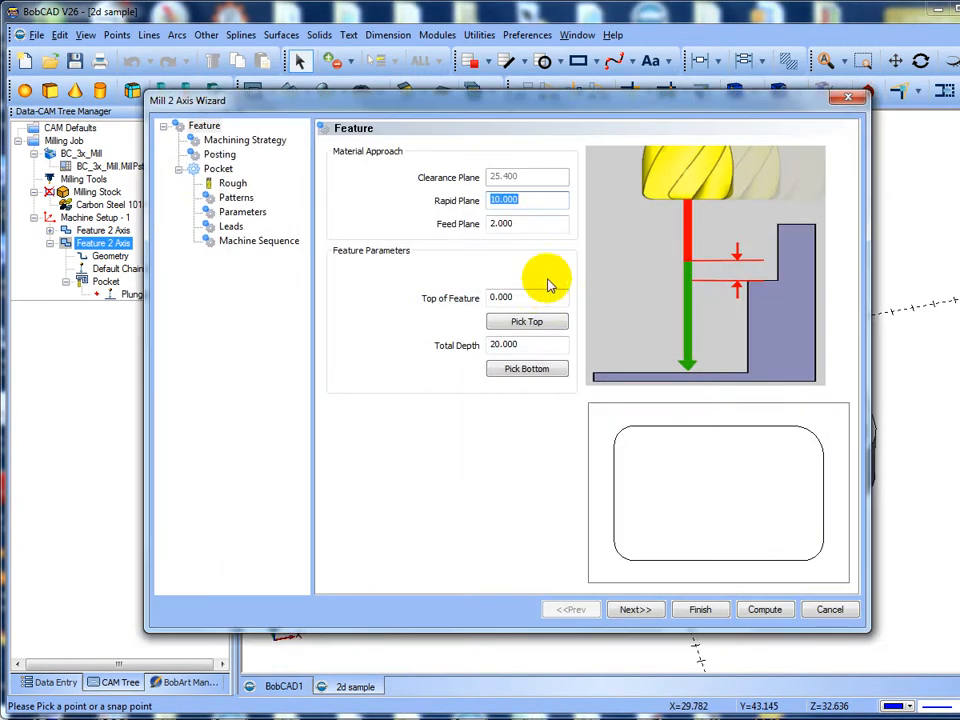
{"action": "left_click", "coordinate": [524, 369]}
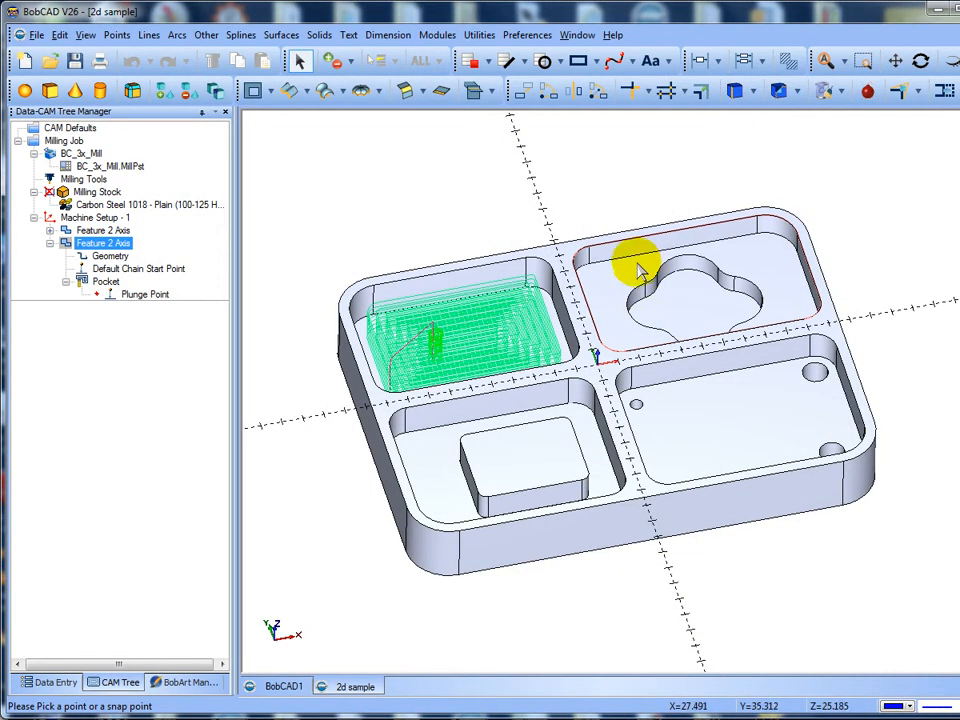
{"action": "left_click", "coordinate": [643, 262]}
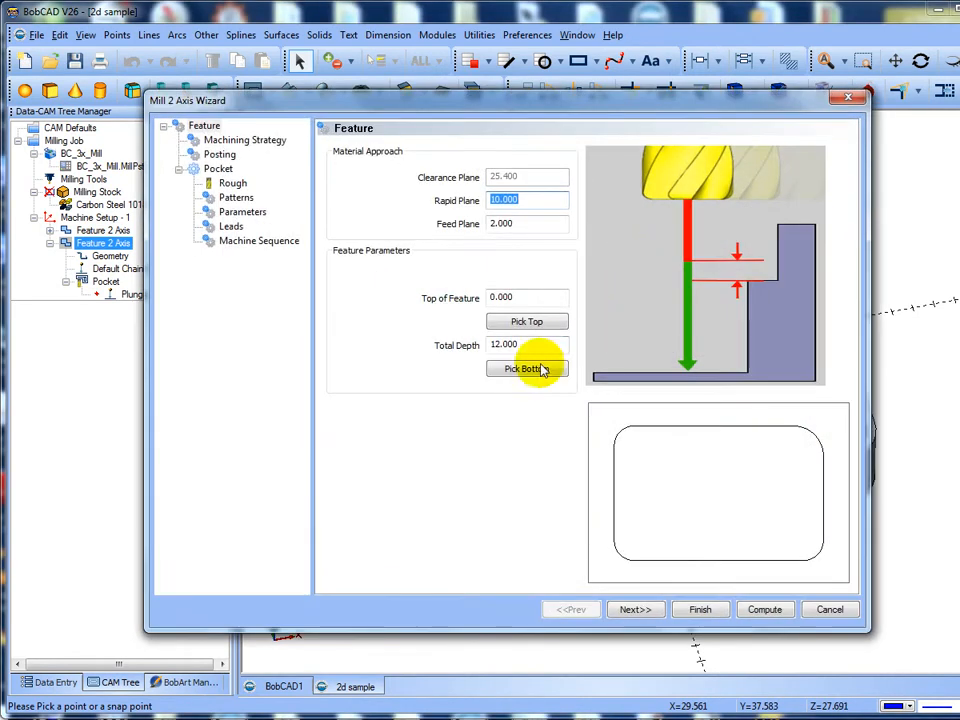
Review the copied feature's posting, pattern, allowance, lead and sequence settings without changes, and compute its toolpath
{"action": "left_click", "coordinate": [631, 610]}
{"action": "left_click", "coordinate": [631, 610]}
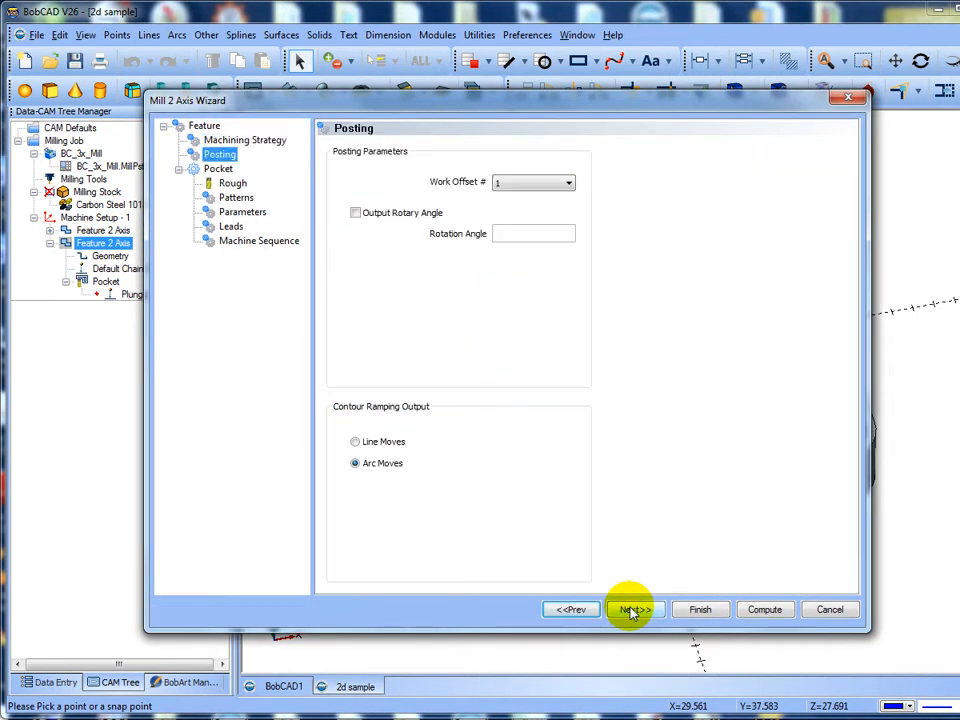
{"action": "left_click", "coordinate": [631, 610]}
{"action": "left_click", "coordinate": [631, 610]}
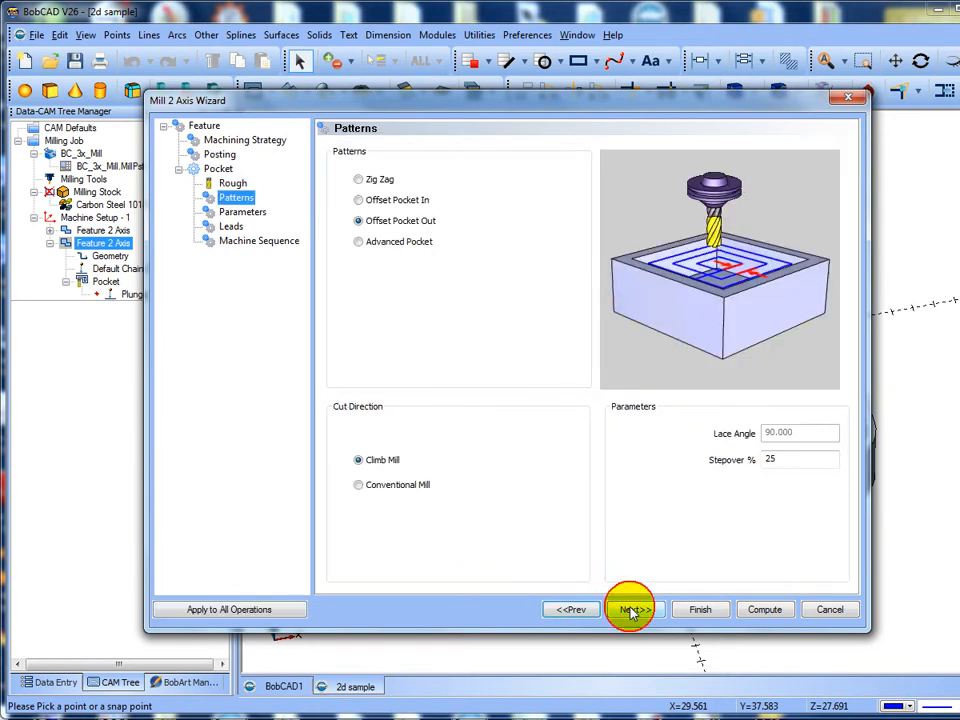
{"action": "left_click", "coordinate": [631, 610]}
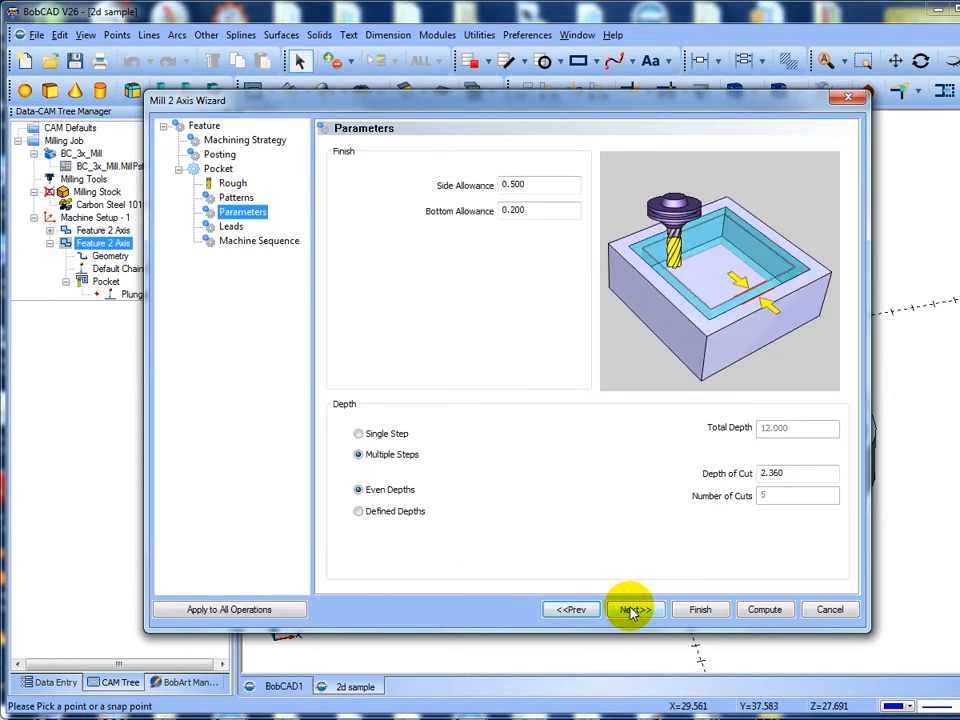
{"action": "left_click", "coordinate": [631, 610]}
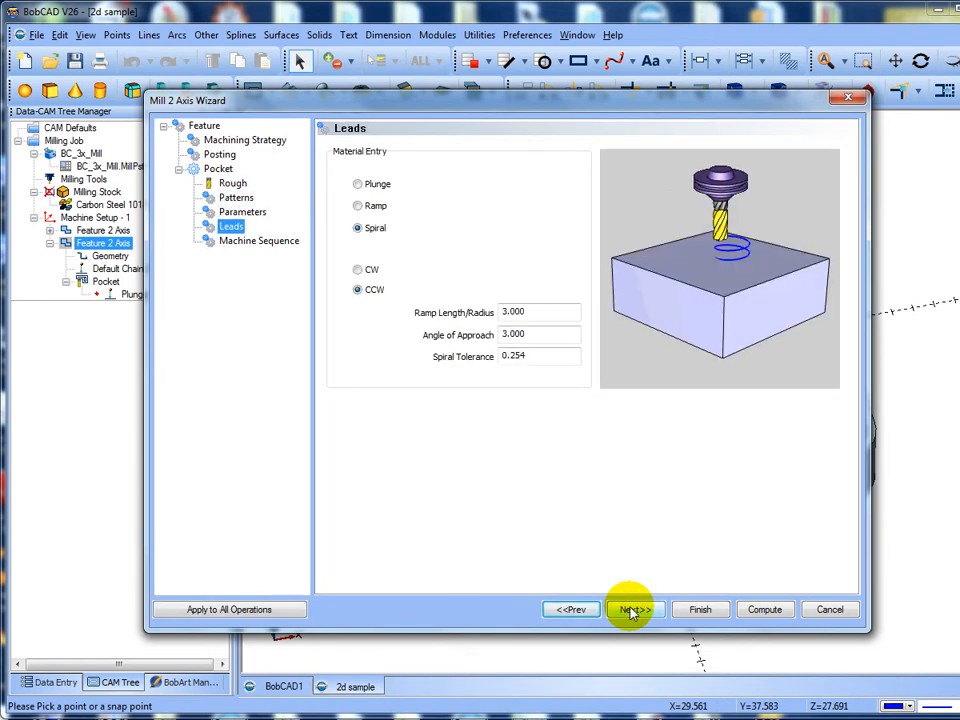
{"action": "left_click", "coordinate": [631, 610]}
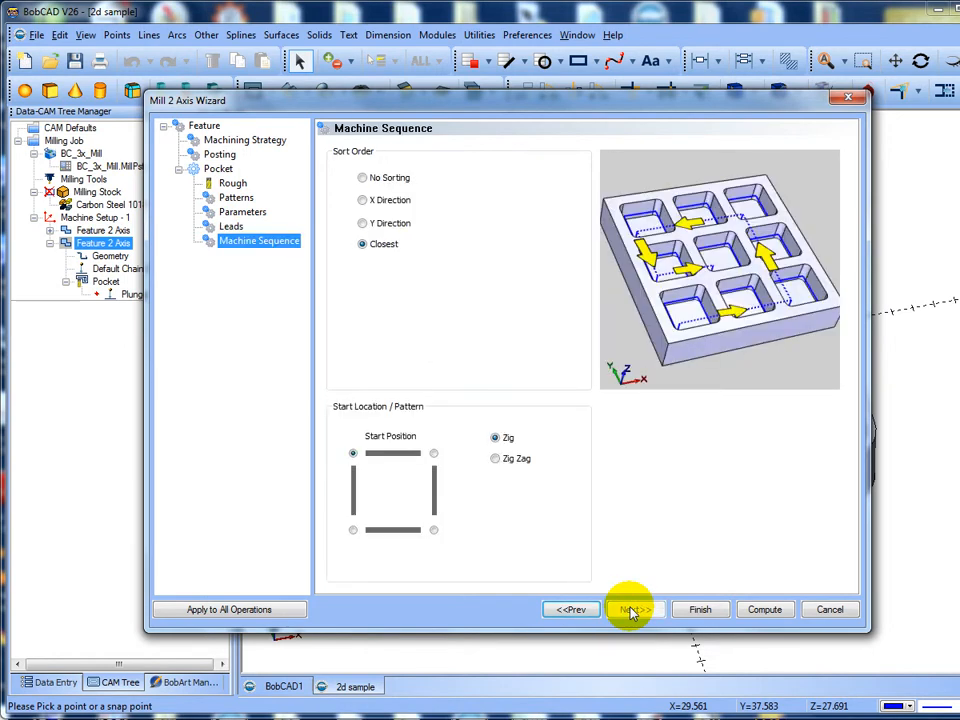
{"action": "left_click", "coordinate": [761, 610]}
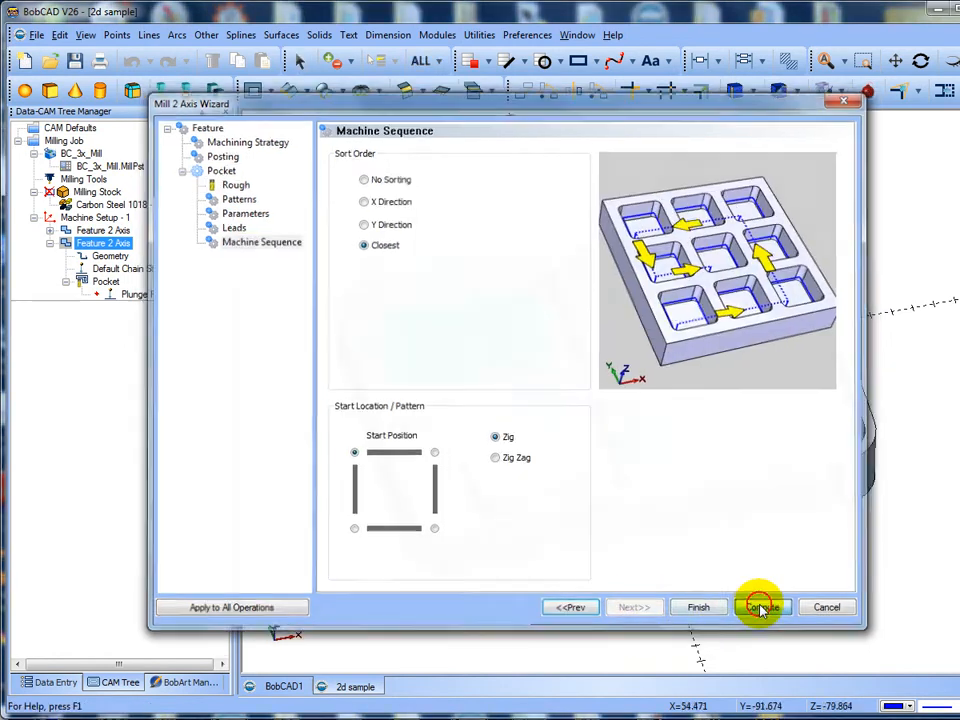
{"action": "middle_click_drag", "start_coordinate": [414, 332], "coordinate": [514, 343]}
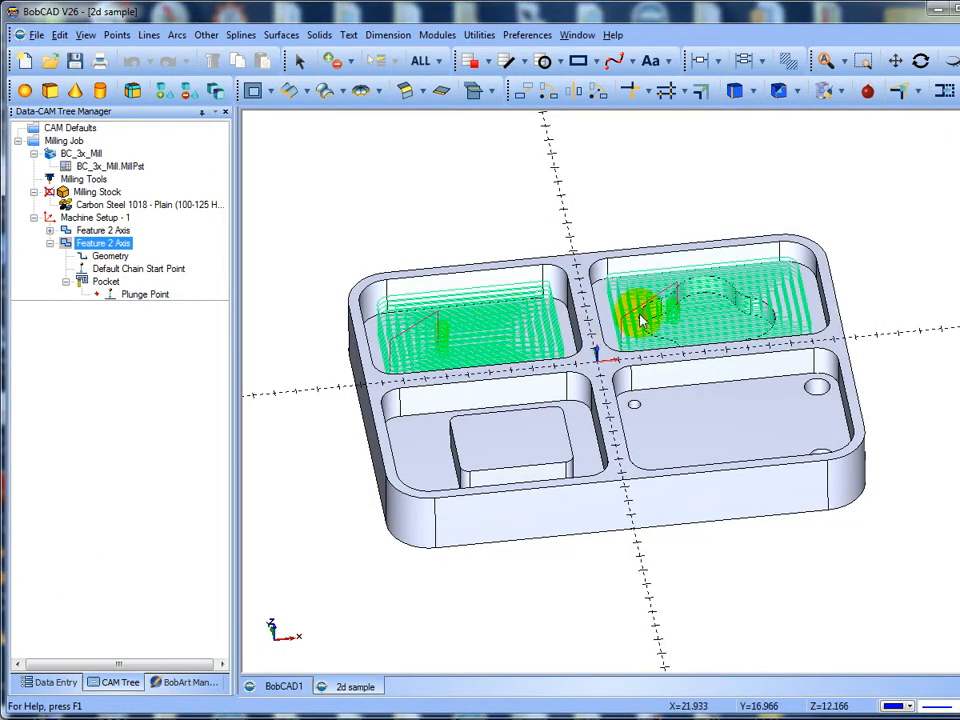
{"action": "middle_click_drag", "start_coordinate": [641, 320], "coordinate": [612, 356]}
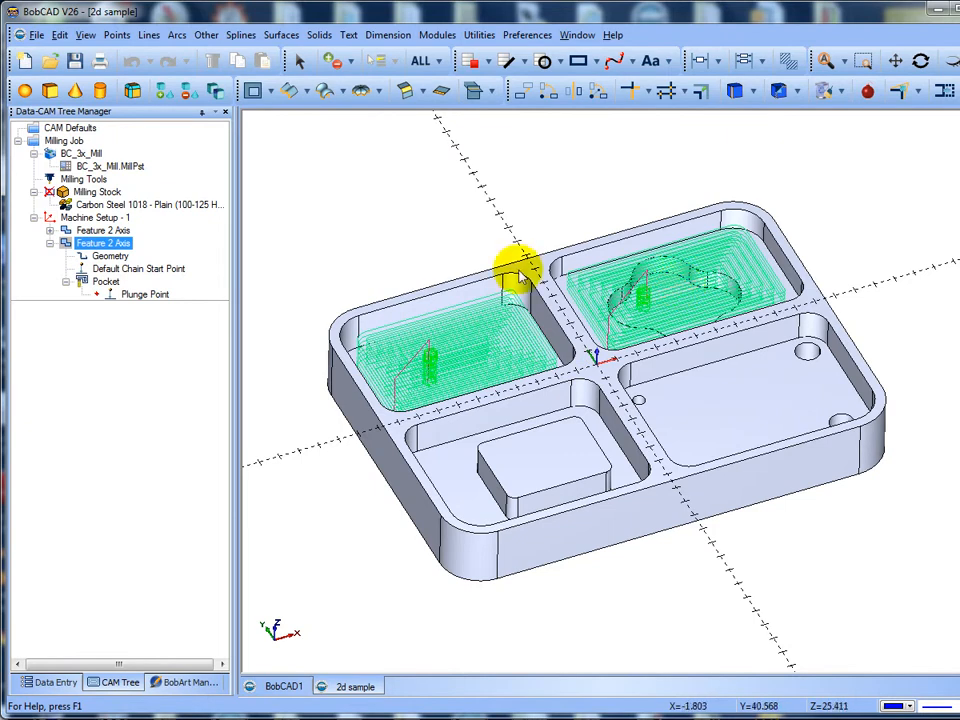
Save the second Feature 2 Axis to pocket roughing.bcom in the Features folder, overwriting the existing file
{"action": "left_click", "coordinate": [49, 243]}
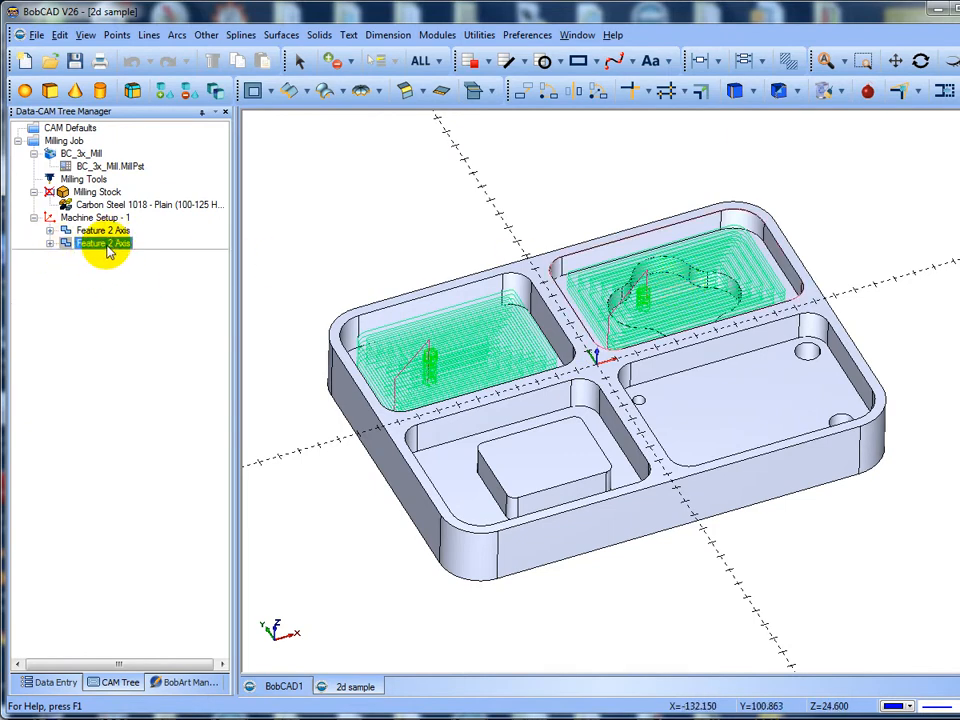
{"action": "right_click", "coordinate": [110, 250]}
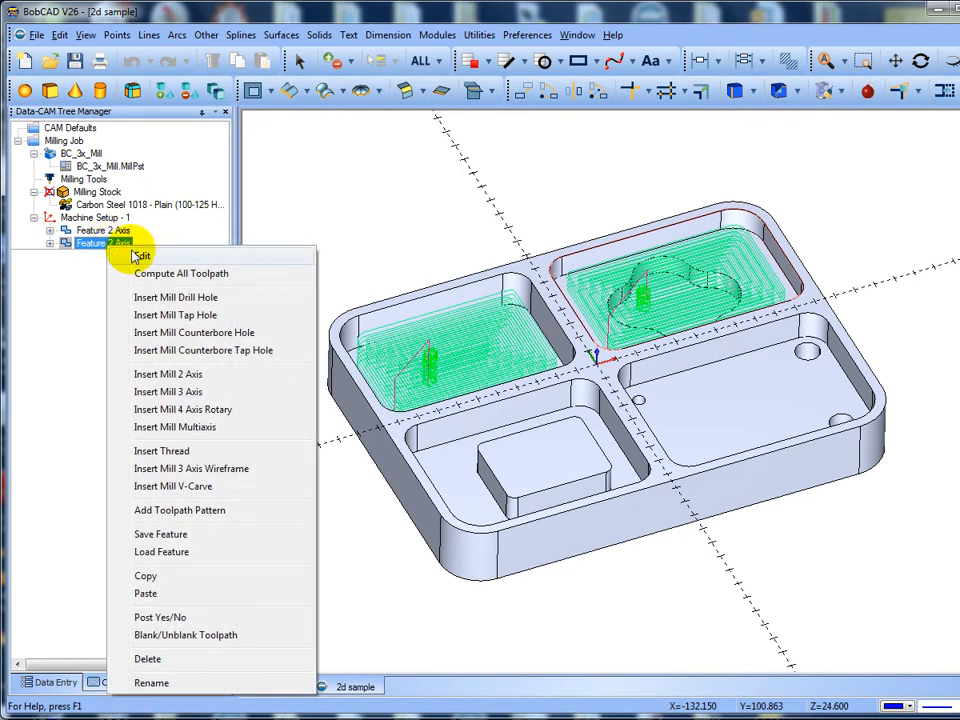
{"action": "left_click", "coordinate": [150, 538]}
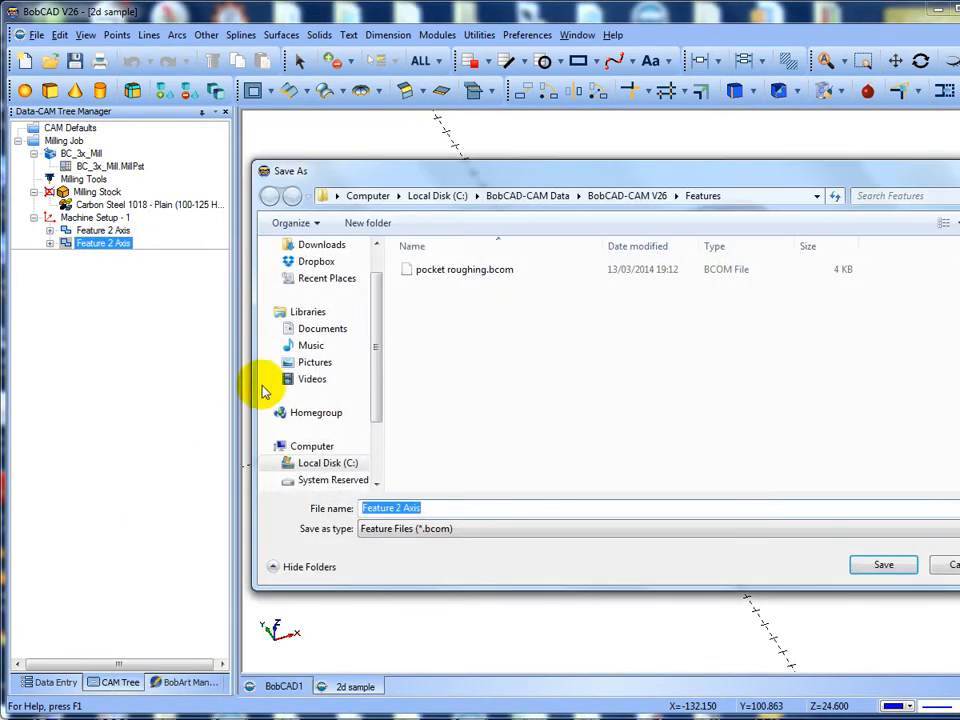
{"action": "left_click", "coordinate": [450, 274]}
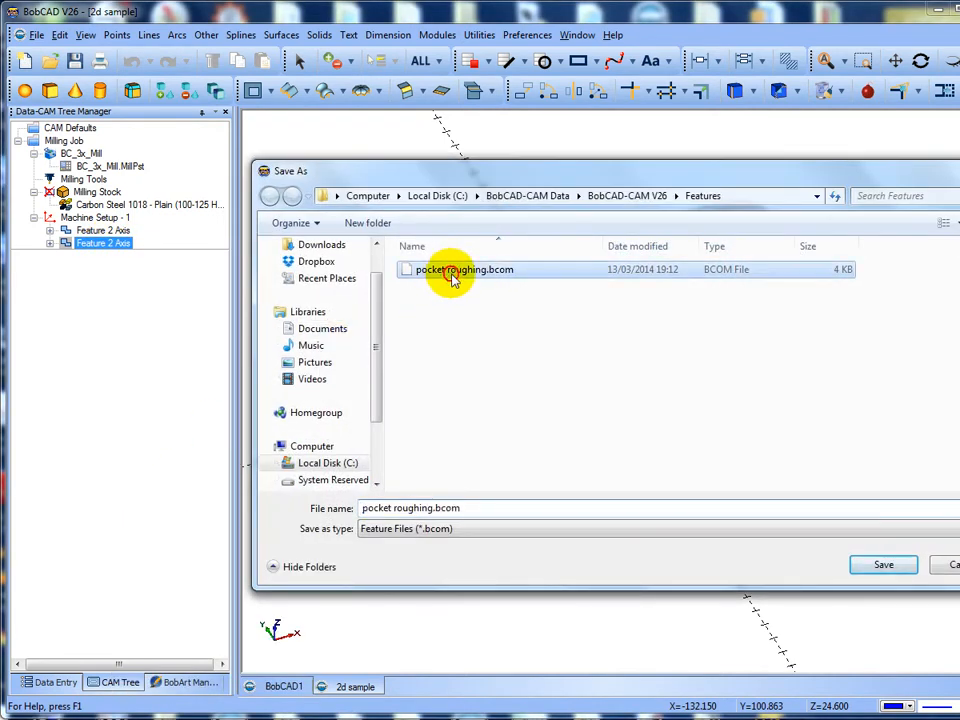
{"action": "left_click", "coordinate": [882, 566]}
{"action": "left_click", "coordinate": [648, 422]}
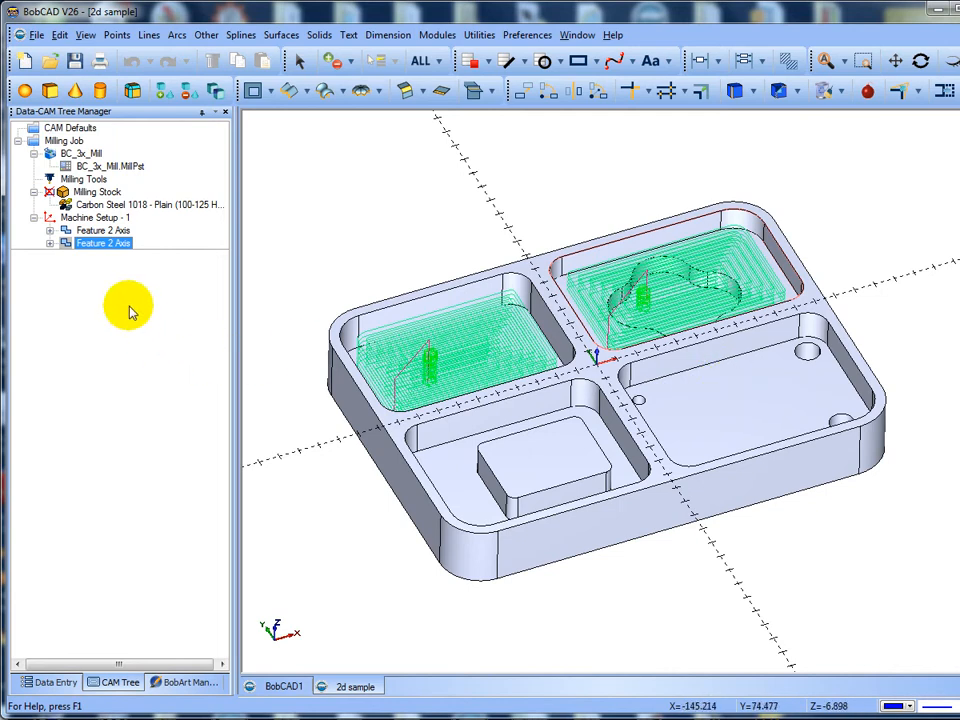
Load the saved pocket roughing.bcom feature as a third Feature 2 Axis under Machine Setup - 1
{"action": "right_click", "coordinate": [98, 270]}
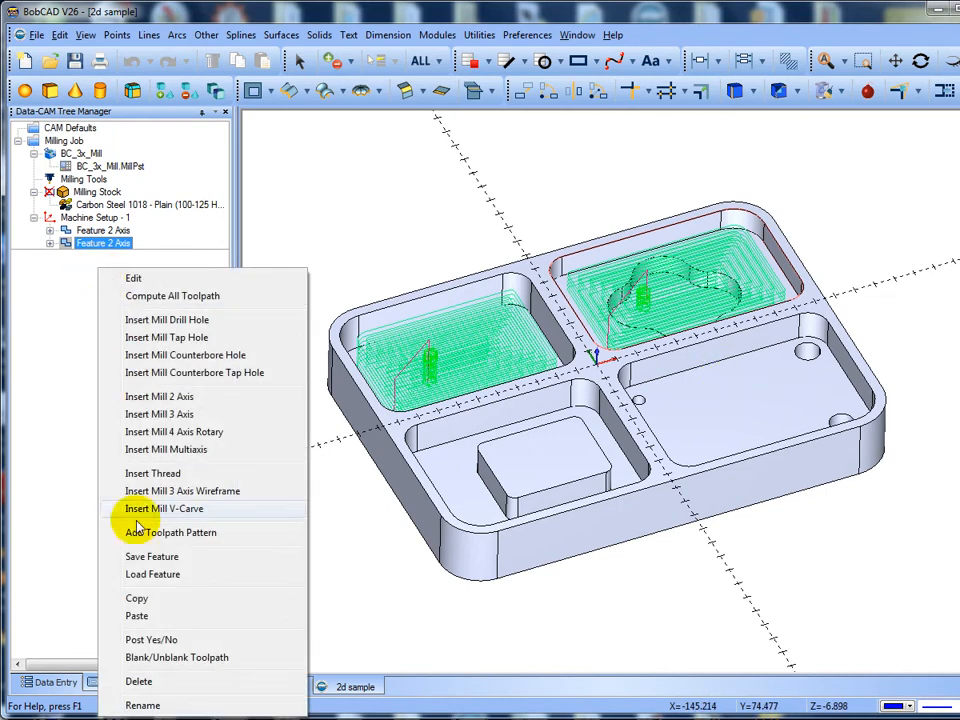
{"action": "left_click", "coordinate": [140, 574]}
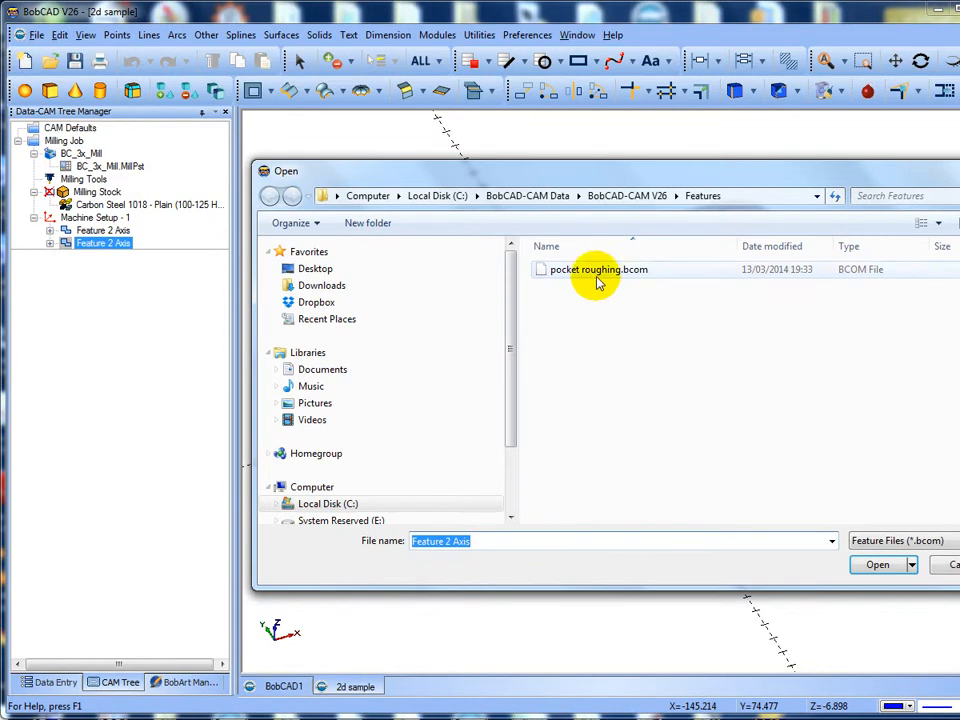
{"action": "left_click", "coordinate": [594, 277]}
{"action": "left_click", "coordinate": [870, 566]}
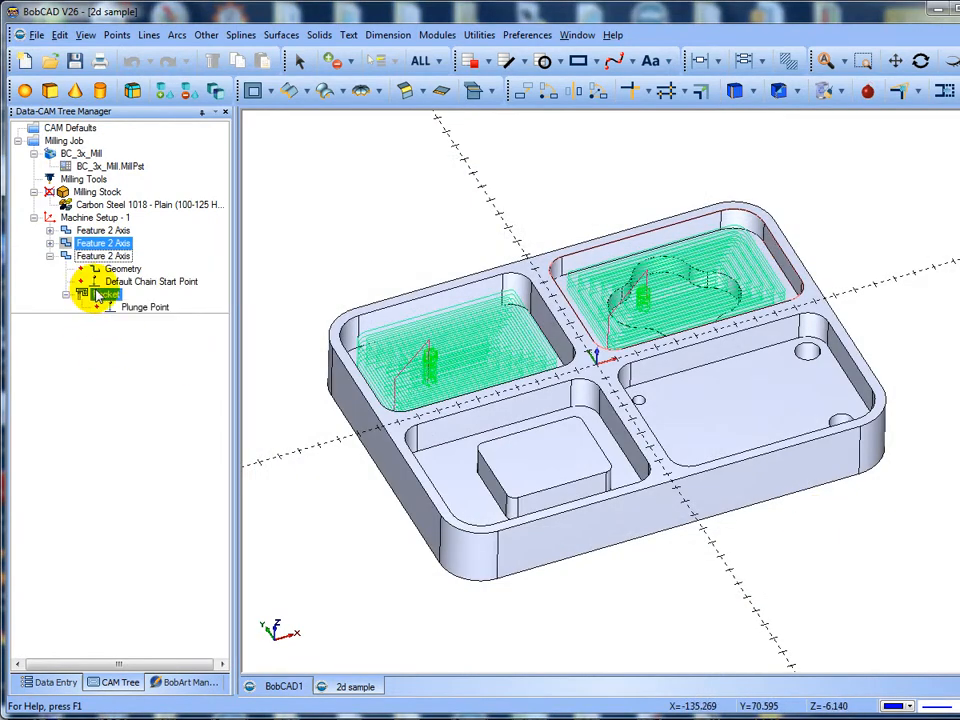
Reselect the third feature's geometry as the Constant Z floor outline of the pocket with the small corner holes
{"action": "left_click", "coordinate": [118, 270]}
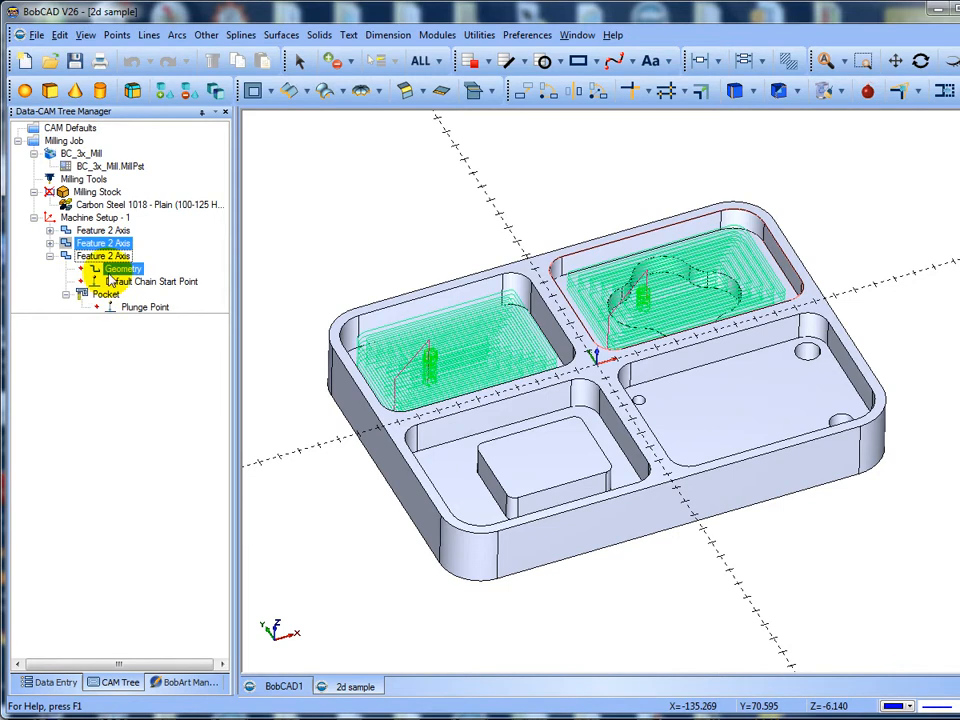
{"action": "right_click", "coordinate": [118, 272]}
{"action": "left_click", "coordinate": [150, 280]}
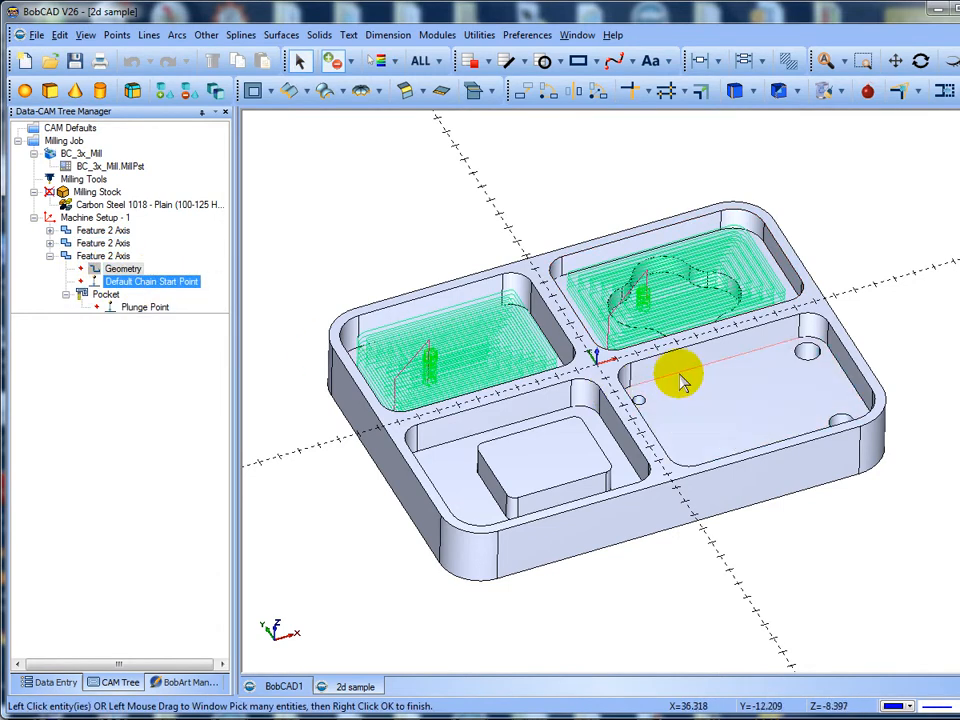
{"action": "left_click", "coordinate": [700, 410]}
{"action": "right_click", "coordinate": [679, 374]}
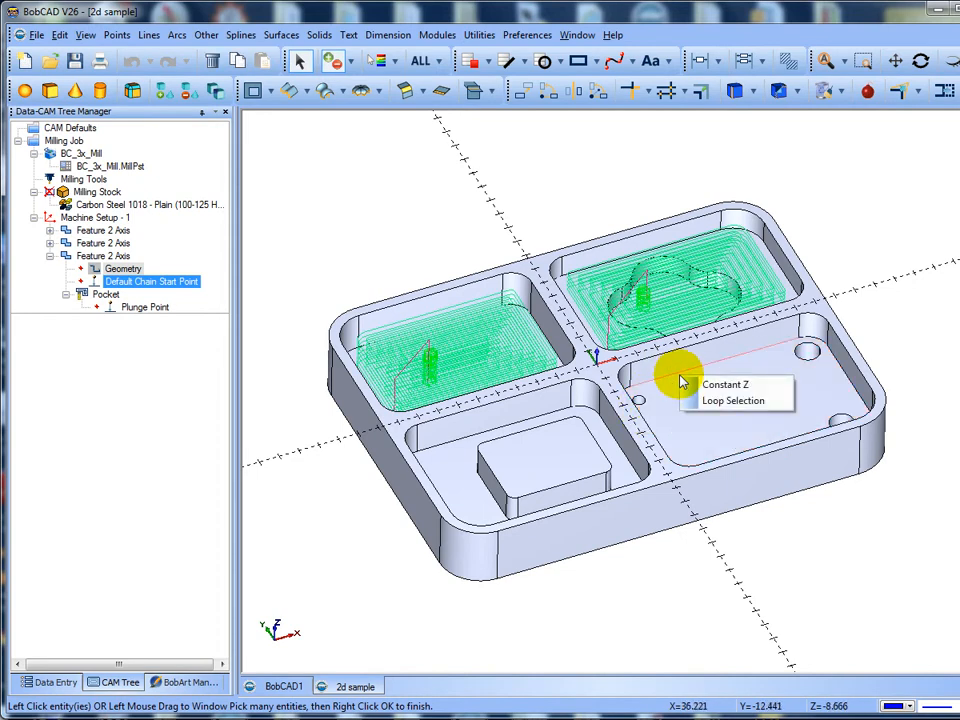
{"action": "left_click", "coordinate": [709, 384]}
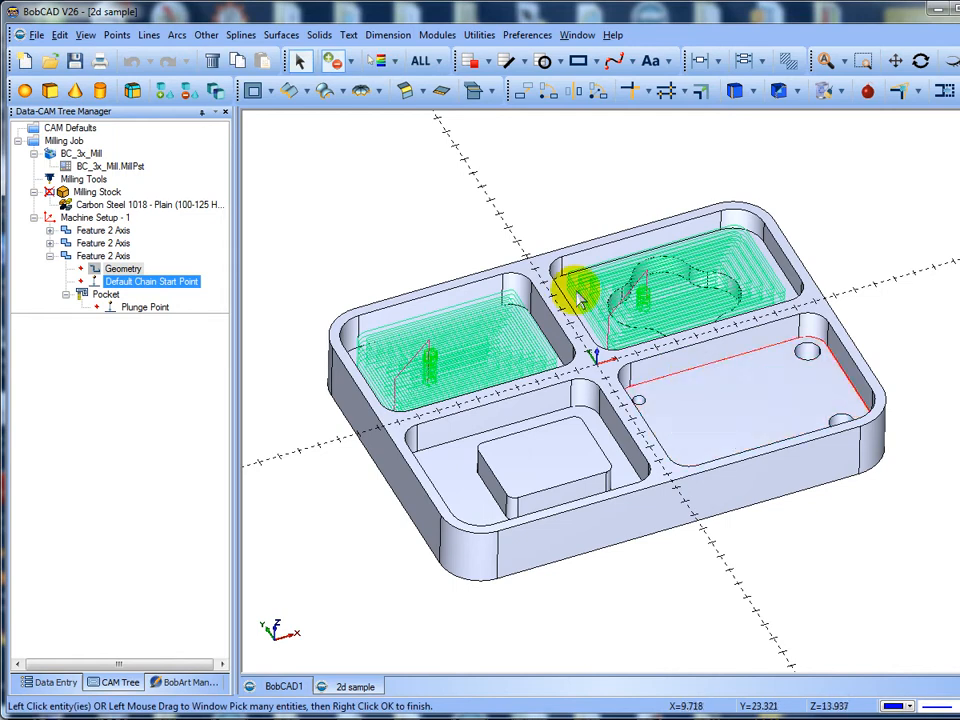
{"action": "right_click", "coordinate": [294, 148]}
{"action": "left_click", "coordinate": [312, 160]}
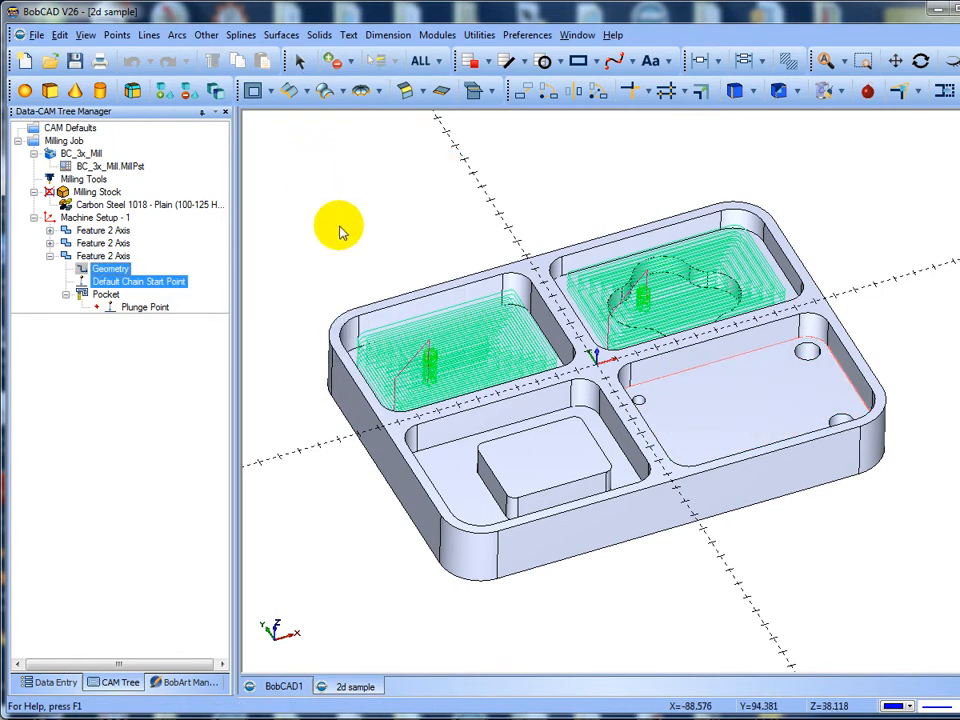
Edit the third feature, picking its top on the pocket's upper edge and its bottom on the floor edge for a total depth of 15
{"action": "left_click", "coordinate": [105, 256]}
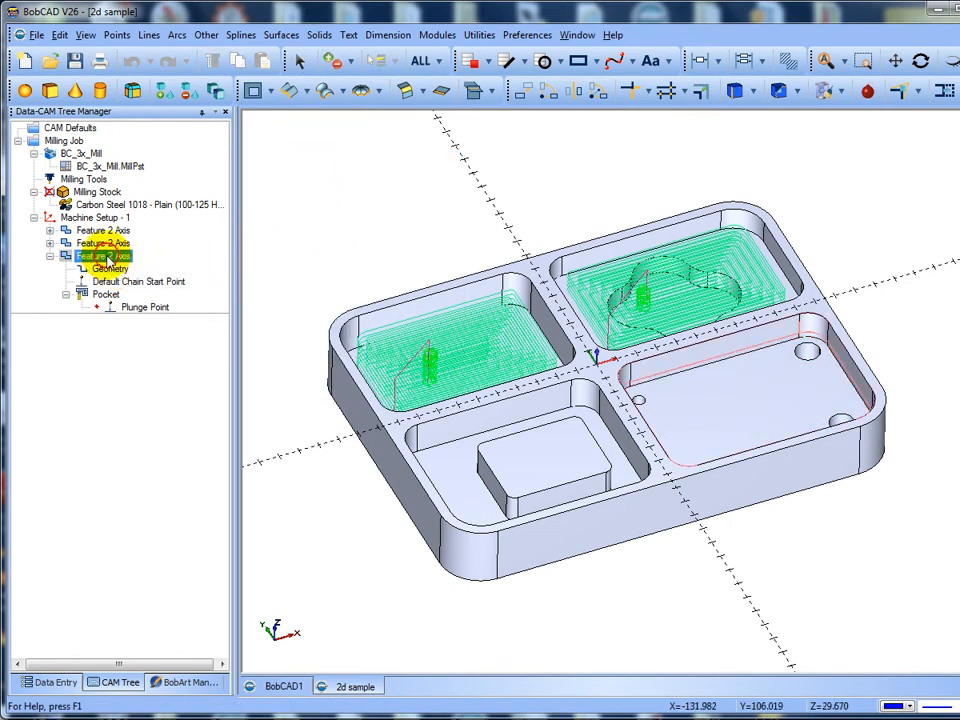
{"action": "right_click", "coordinate": [105, 256]}
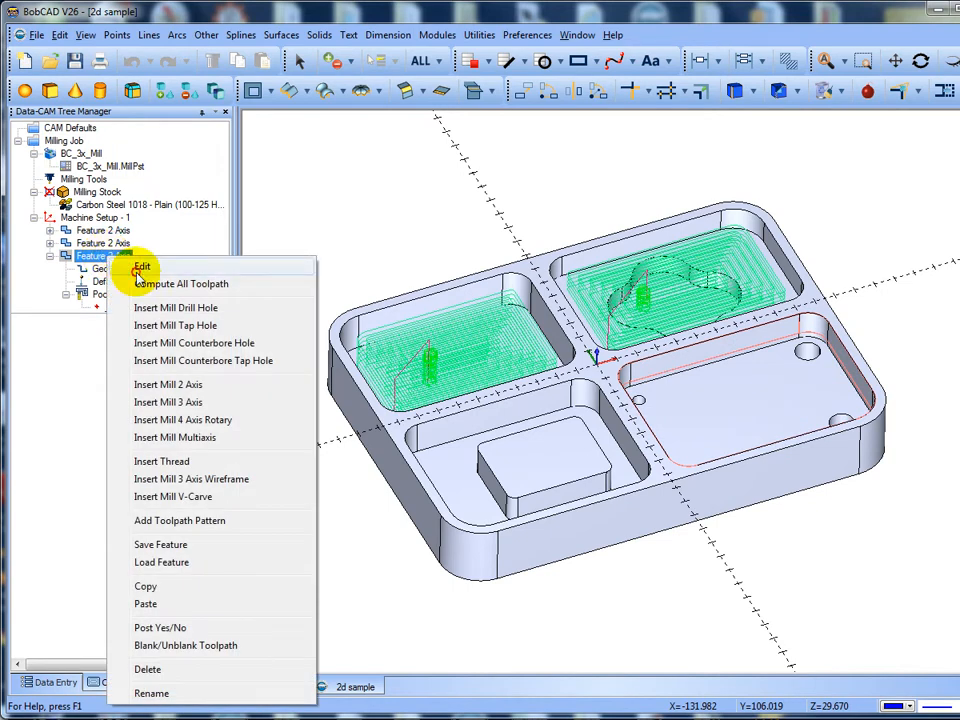
{"action": "left_click", "coordinate": [141, 268]}
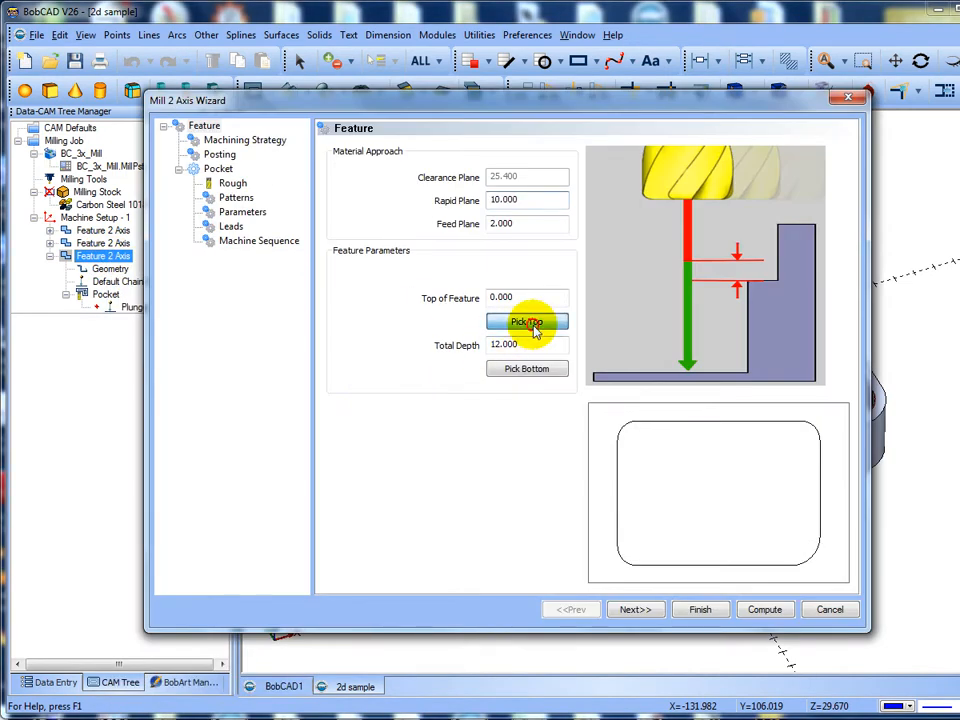
{"action": "left_click", "coordinate": [530, 324]}
{"action": "left_click", "coordinate": [658, 363]}
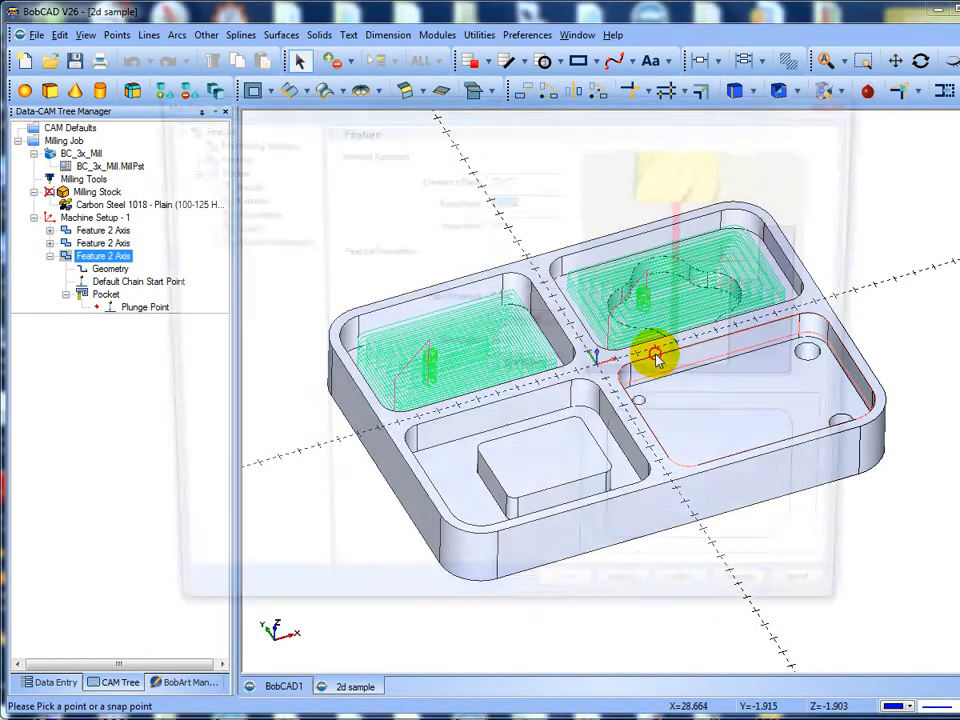
{"action": "left_click", "coordinate": [525, 370]}
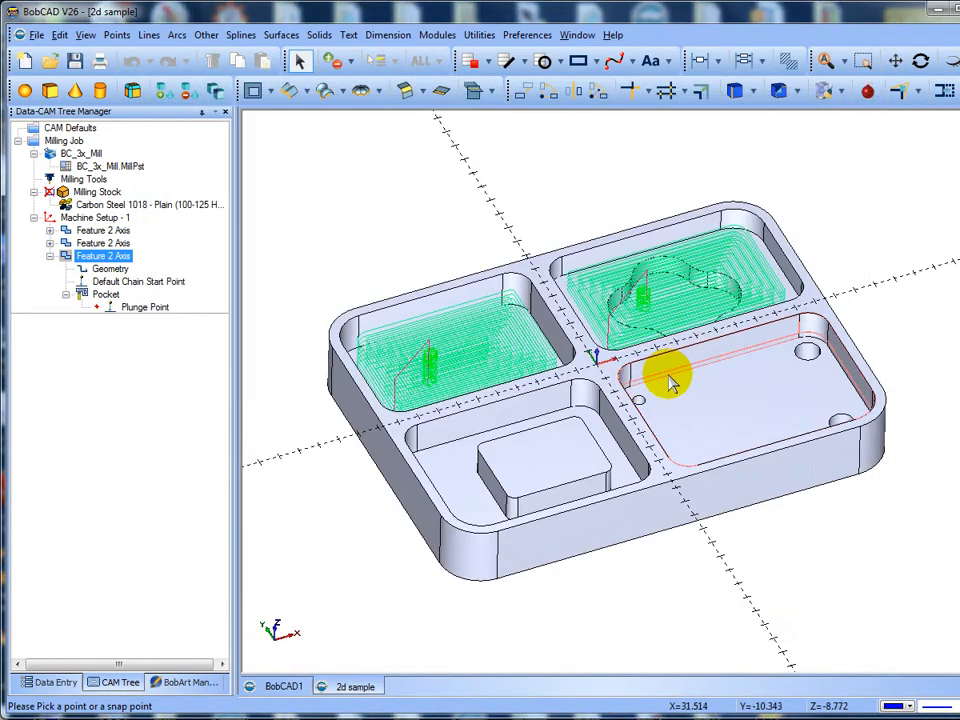
{"action": "left_click", "coordinate": [672, 381]}
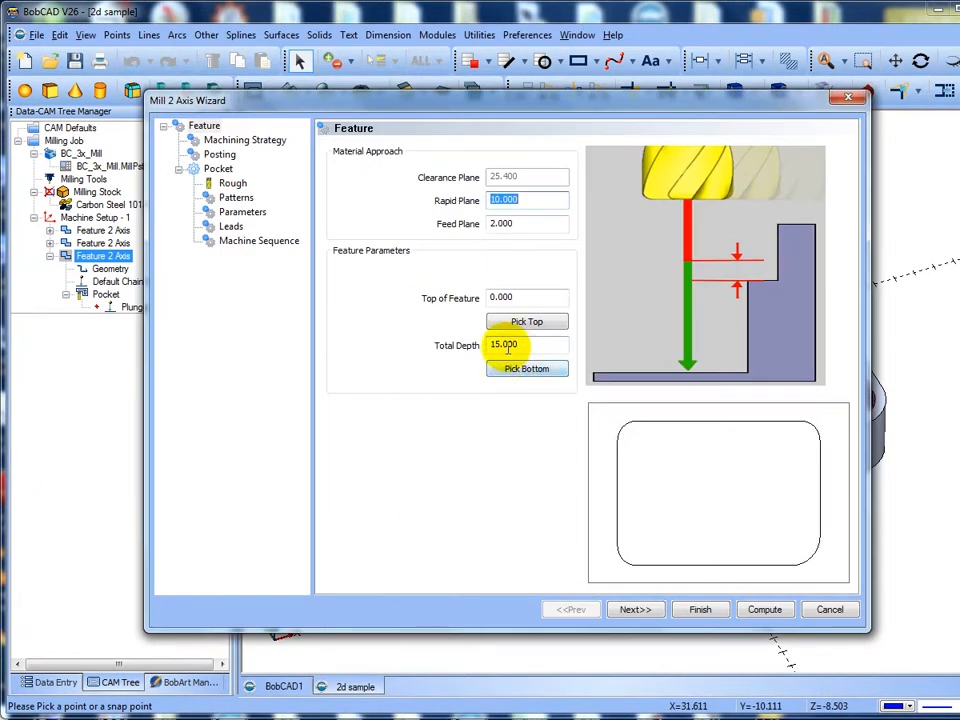
Review the third feature's tool, pattern, parameter, lead and machine sequence settings without changes, and compute its toolpath
{"action": "left_click", "coordinate": [633, 610]}
{"action": "left_click", "coordinate": [633, 610]}
{"action": "left_click", "coordinate": [633, 610]}
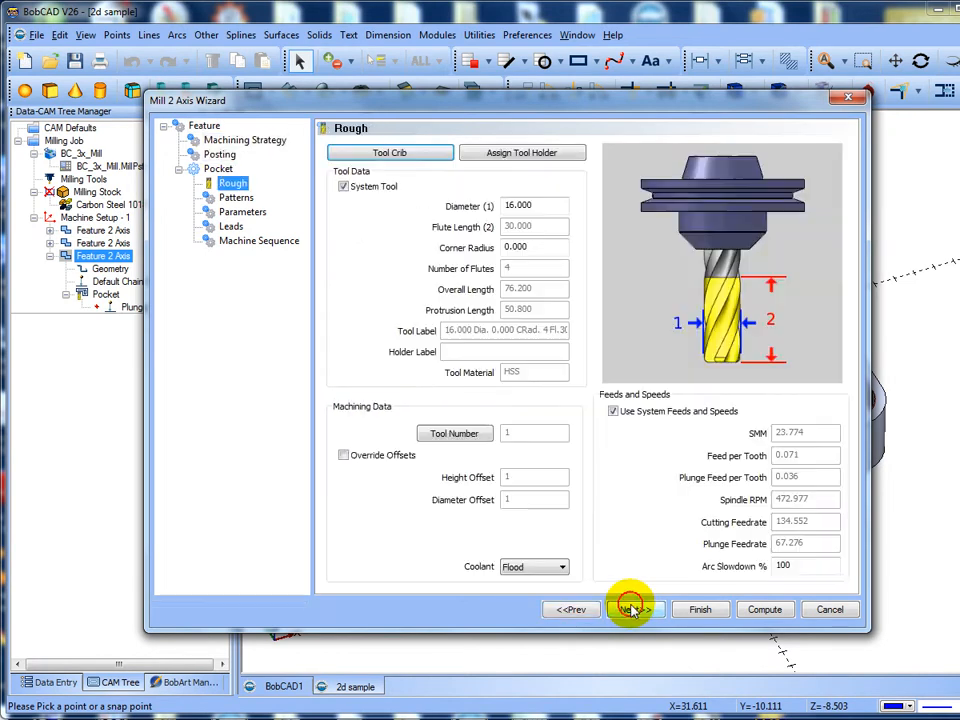
{"action": "left_click", "coordinate": [633, 610]}
{"action": "left_click", "coordinate": [633, 610]}
{"action": "left_click", "coordinate": [633, 610]}
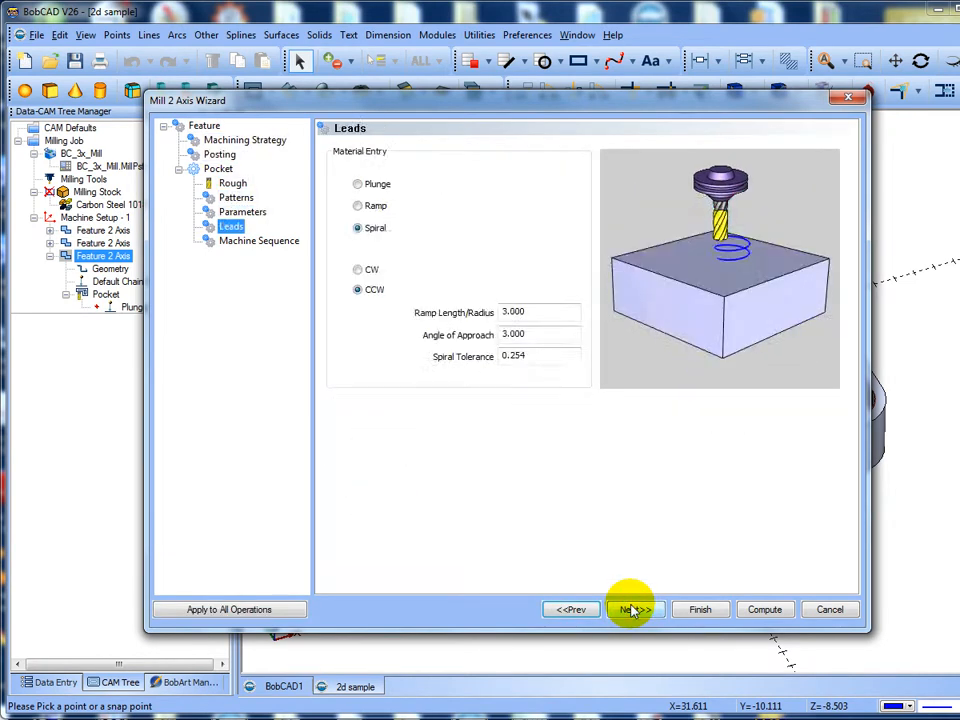
{"action": "left_click", "coordinate": [633, 610]}
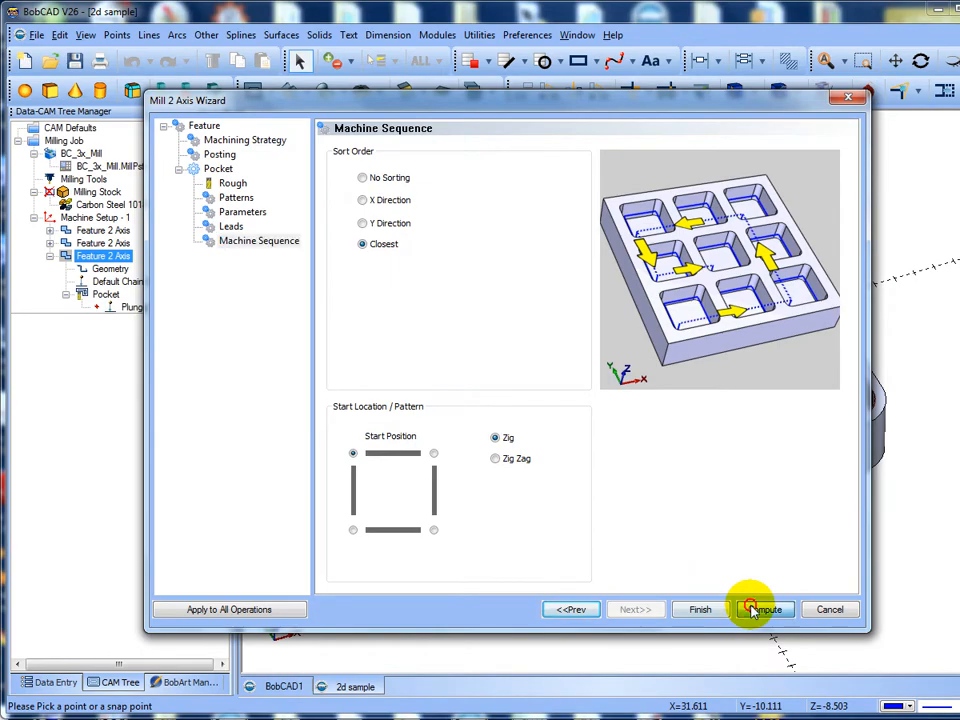
{"action": "left_click", "coordinate": [750, 610]}
Collapse the third feature and load pocket roughing.bcom again as a fourth Feature 2 Axis
{"action": "middle_click_drag", "start_coordinate": [518, 447], "coordinate": [521, 418]}
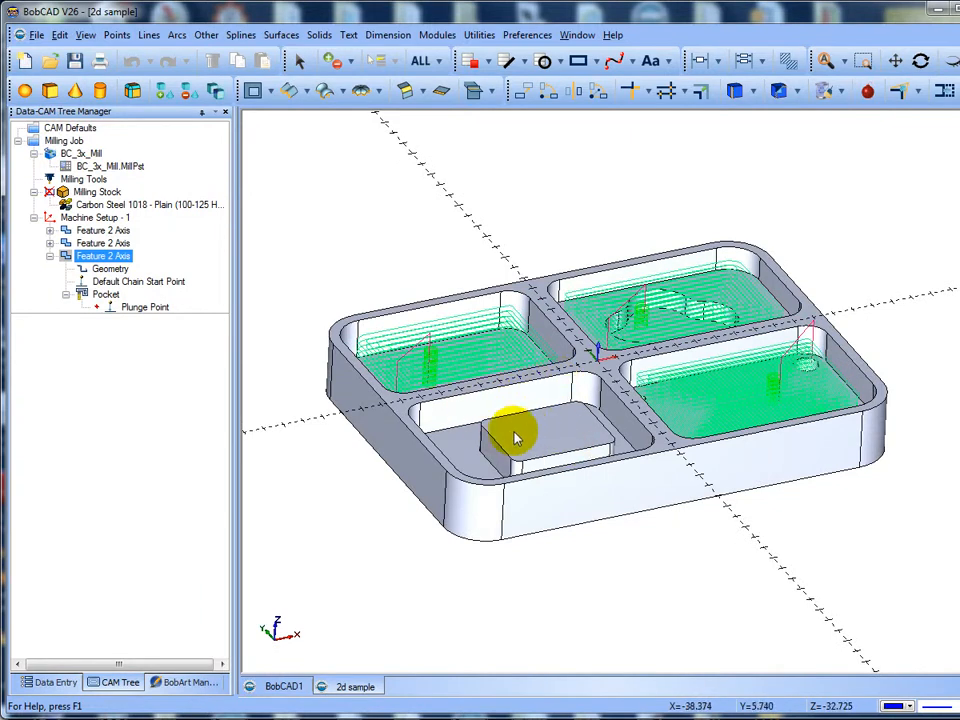
{"action": "mouse_move", "coordinate": [531, 435]}
{"action": "middle_mouse_down"}
{"action": "mouse_move", "coordinate": [523, 450]}
{"action": "mouse_move", "coordinate": [538, 454]}
{"action": "middle_mouse_up"}
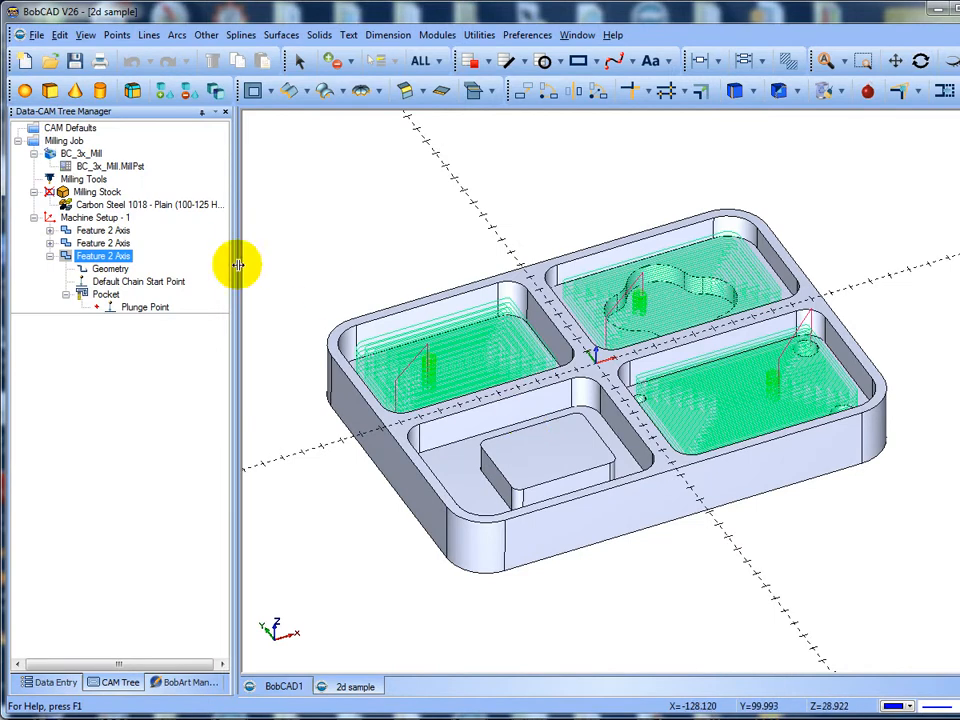
{"action": "left_click", "coordinate": [50, 256]}
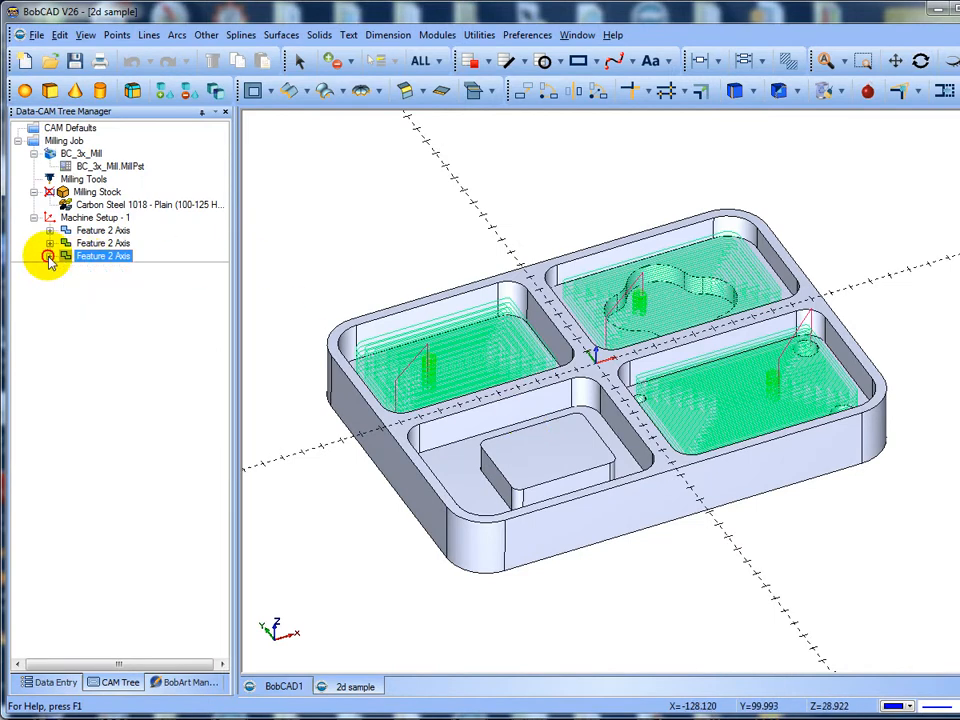
{"action": "right_click", "coordinate": [106, 258]}
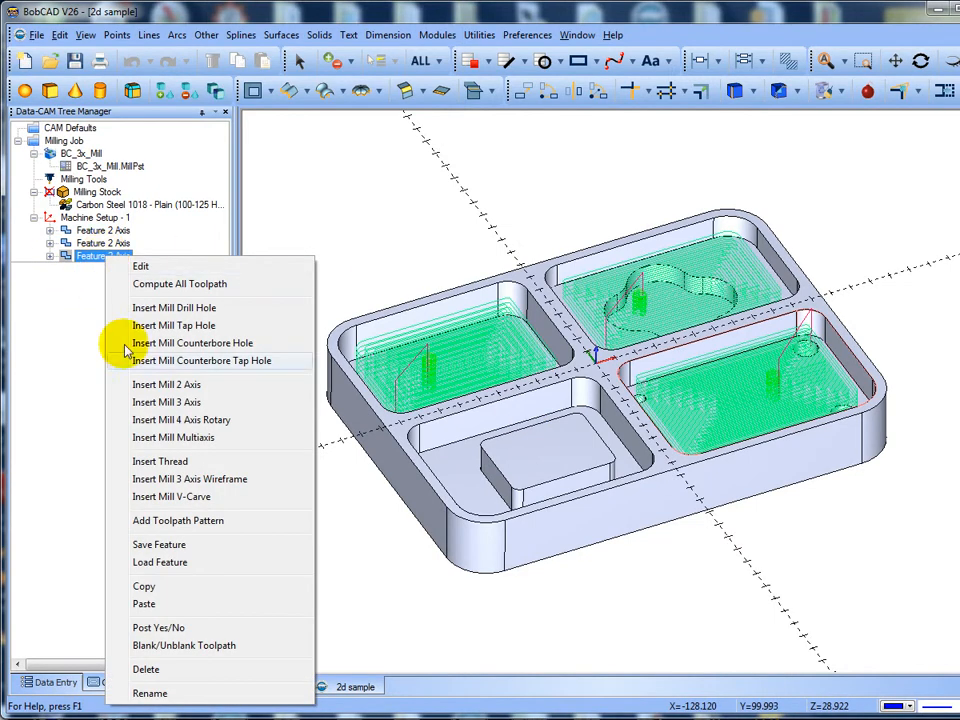
{"action": "left_click", "coordinate": [152, 562]}
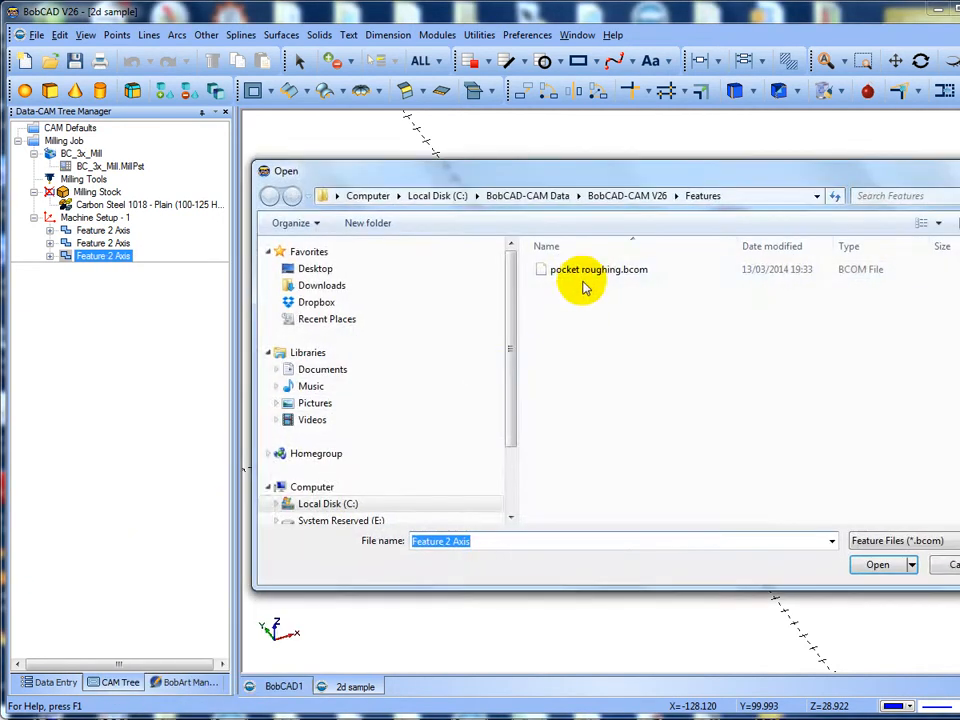
{"action": "left_click", "coordinate": [585, 272]}
{"action": "left_click", "coordinate": [866, 564]}
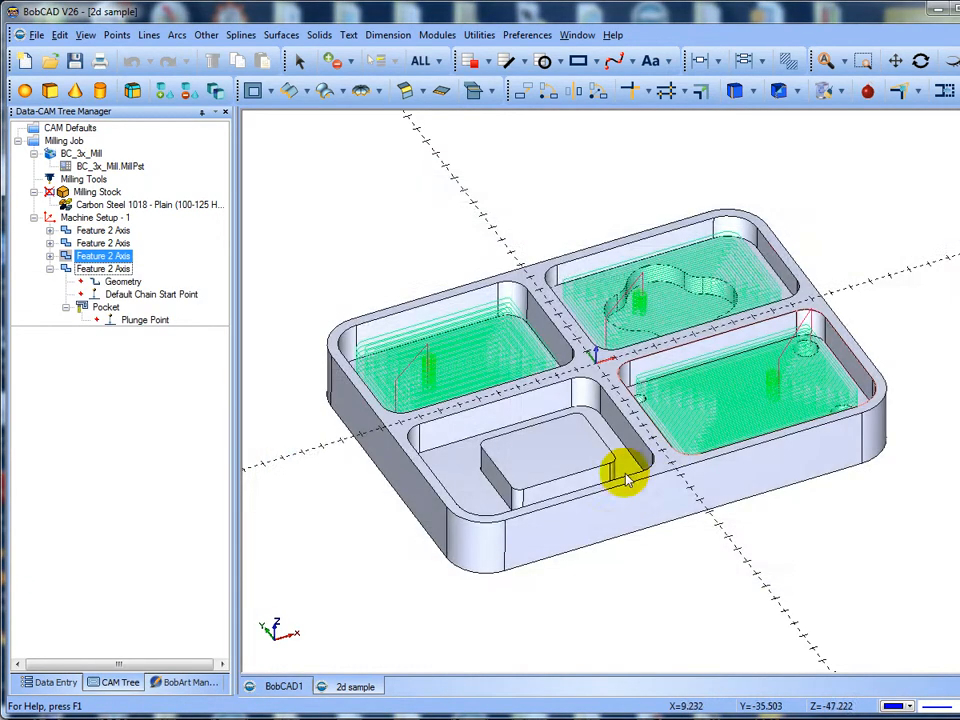
Reselect the fourth feature's geometry as the Constant Z floor outline of the pocket containing the rectangular island
{"action": "right_click", "coordinate": [125, 284]}
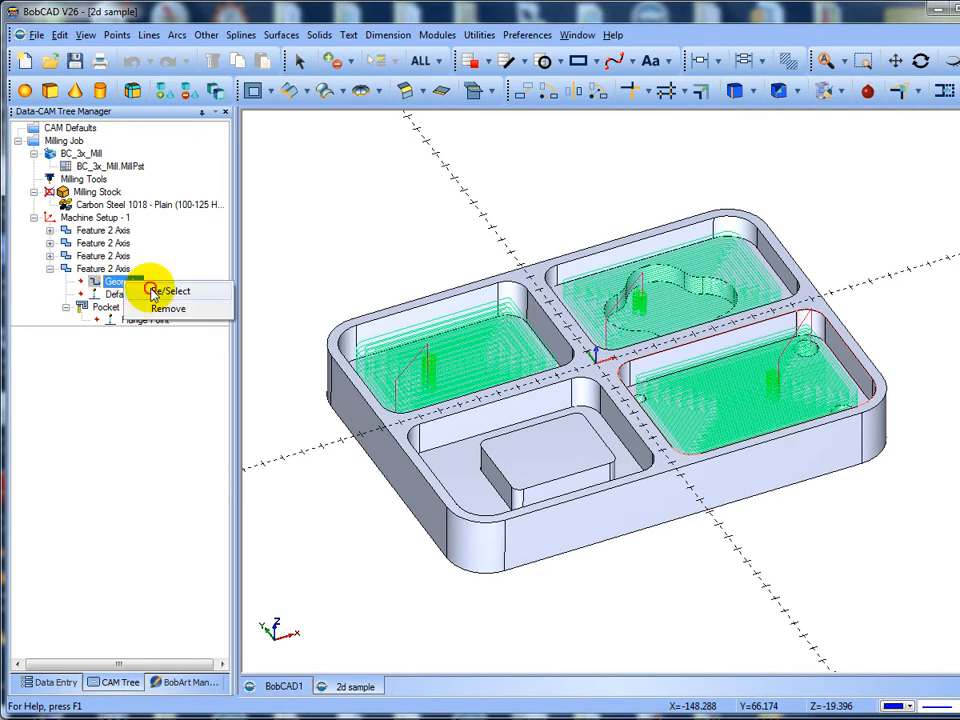
{"action": "left_click", "coordinate": [153, 291]}
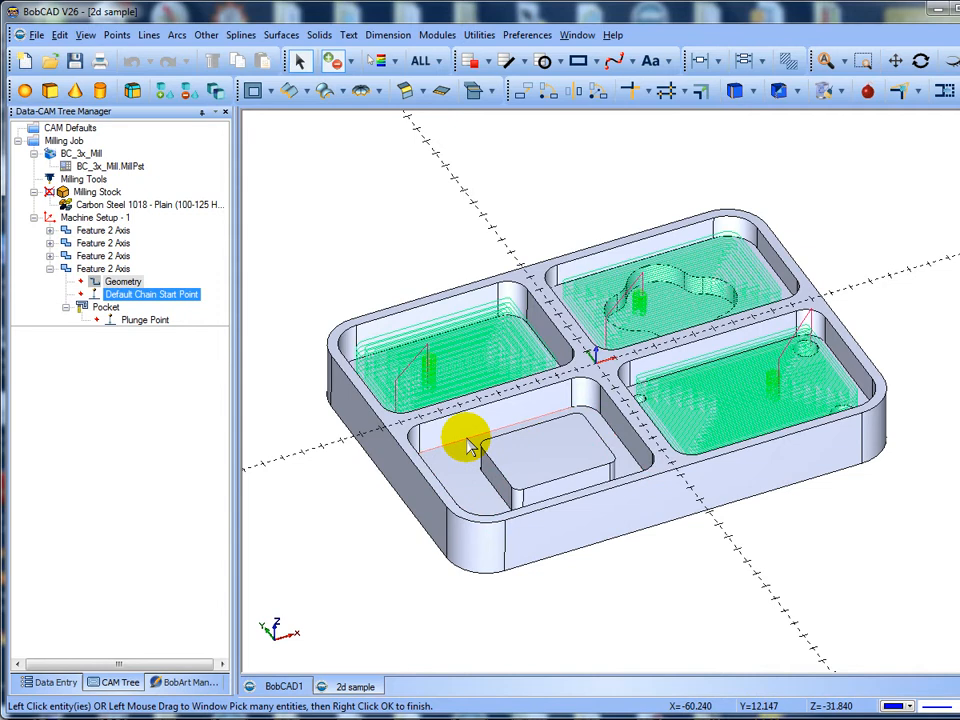
{"action": "left_click", "coordinate": [466, 443]}
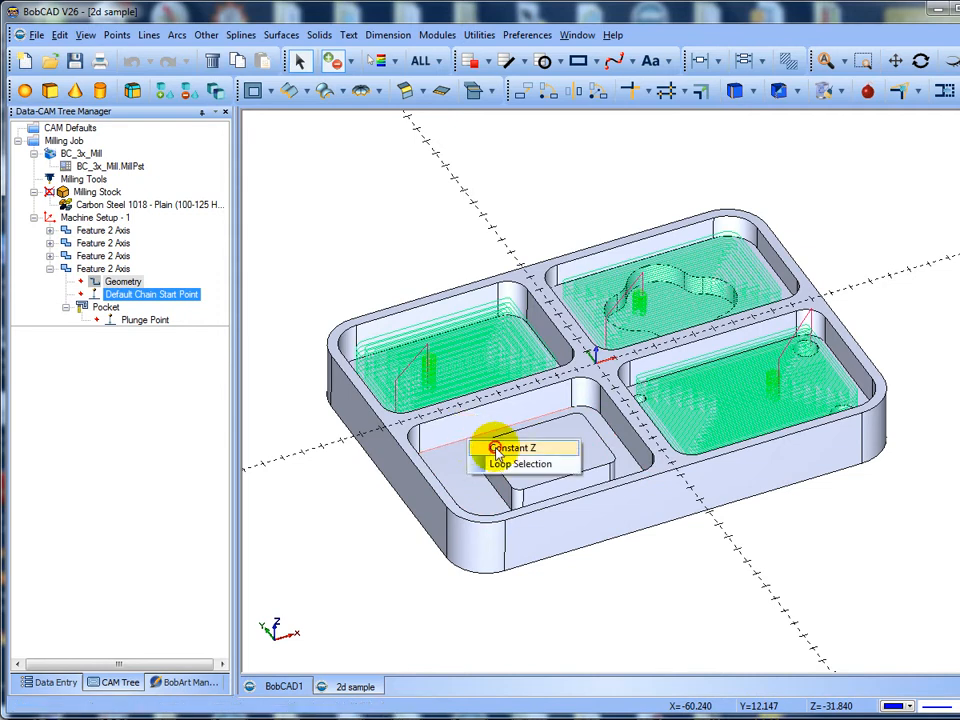
{"action": "left_click", "coordinate": [497, 450]}
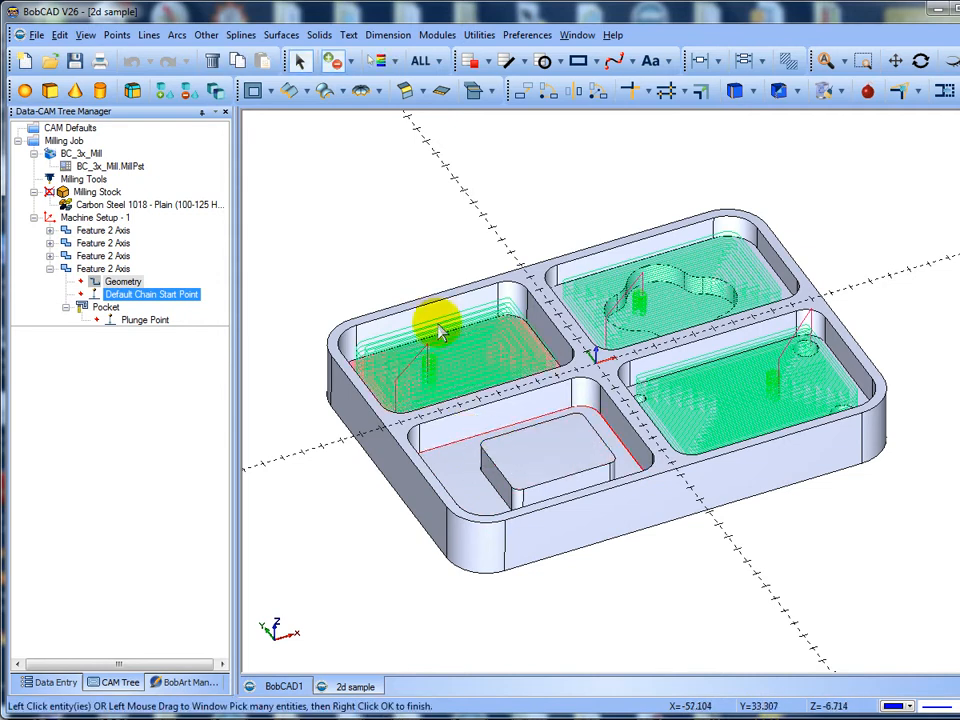
{"action": "right_click", "coordinate": [348, 185]}
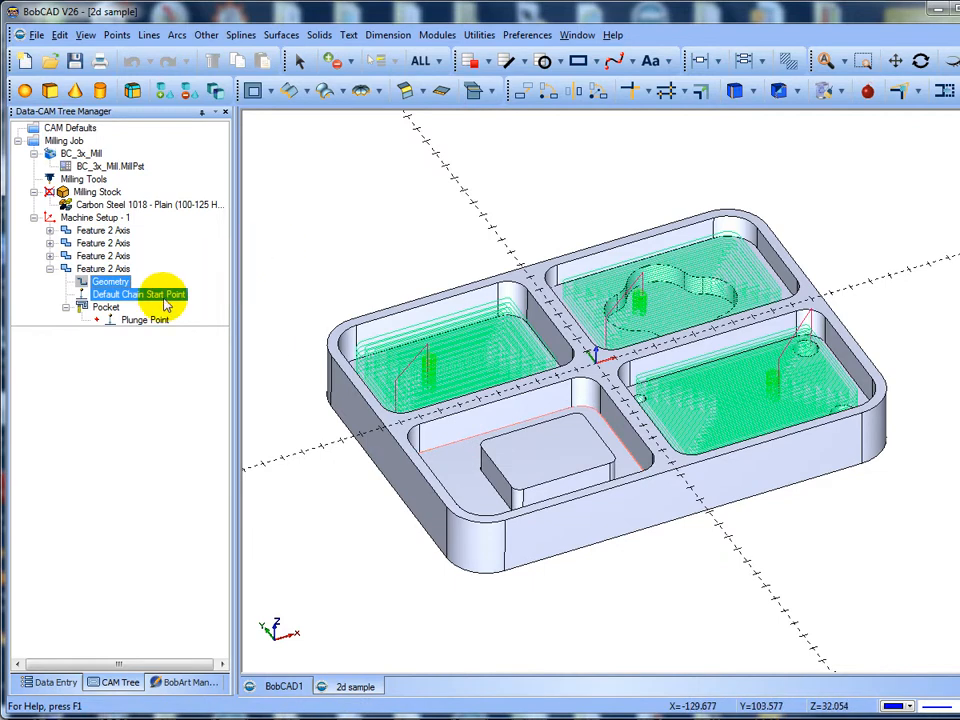
Try to pick the fourth feature's top on the upper edge of the pocket containing the rectangular island
{"action": "left_click", "coordinate": [110, 282]}
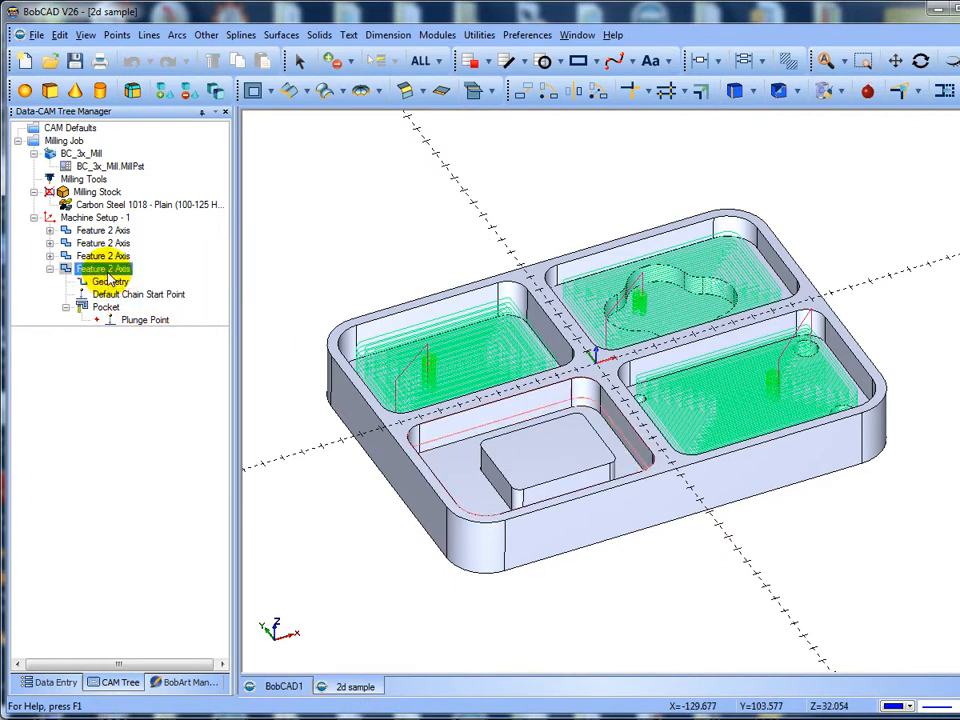
{"action": "right_click", "coordinate": [107, 270]}
{"action": "left_click", "coordinate": [145, 284]}
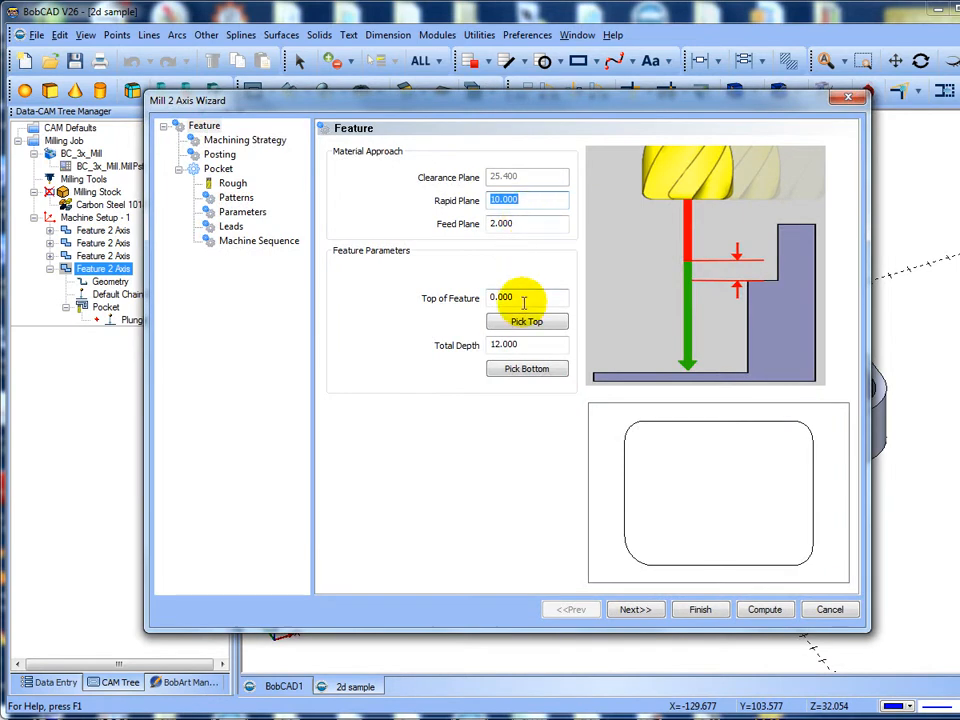
{"action": "left_click", "coordinate": [527, 323]}
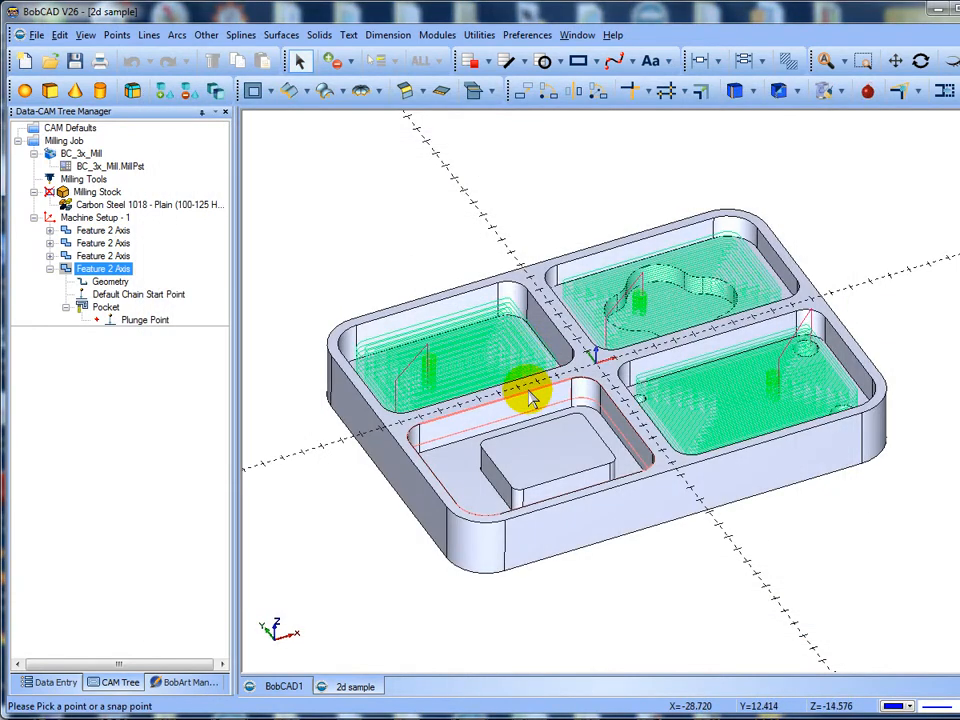
{"action": "left_click", "coordinate": [531, 398]}
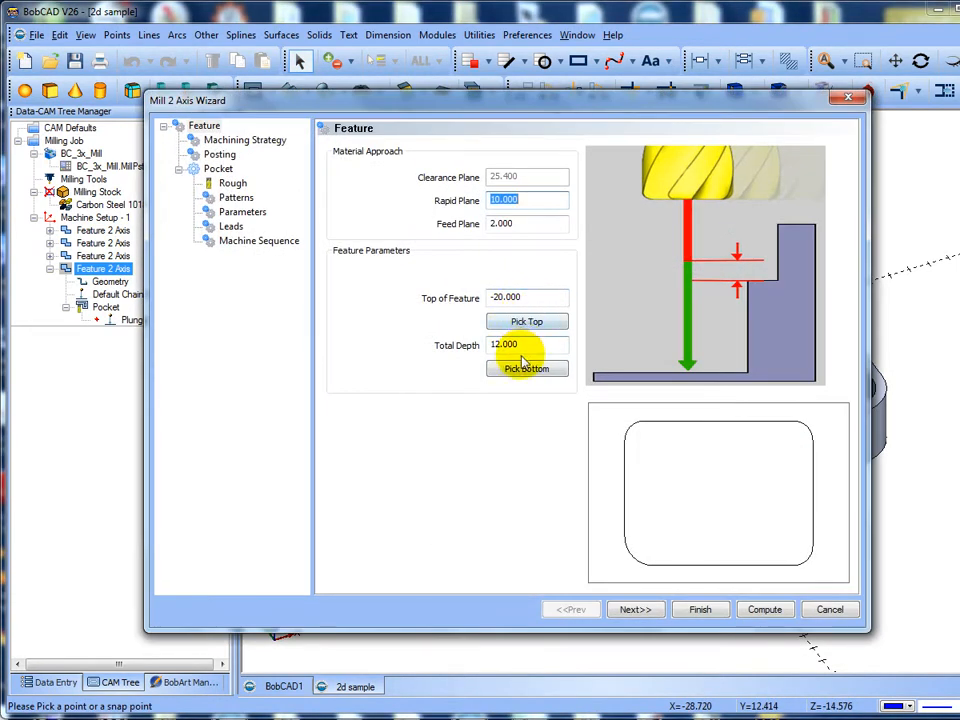
{"action": "left_click", "coordinate": [538, 321]}
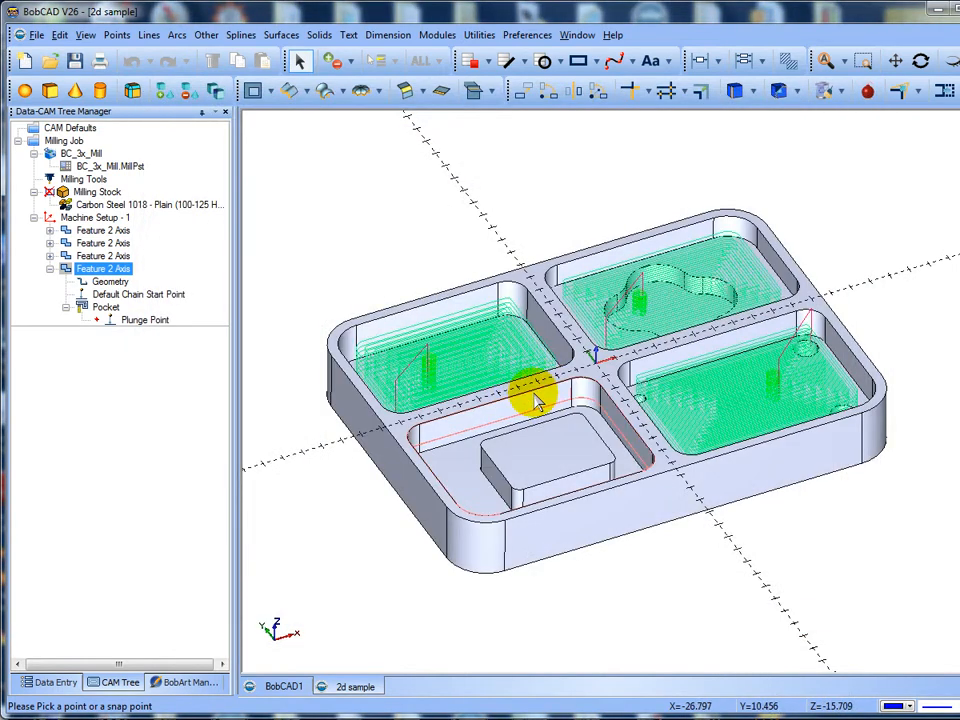
{"action": "right_click", "coordinate": [450, 255]}
{"action": "left_click", "coordinate": [456, 261]}
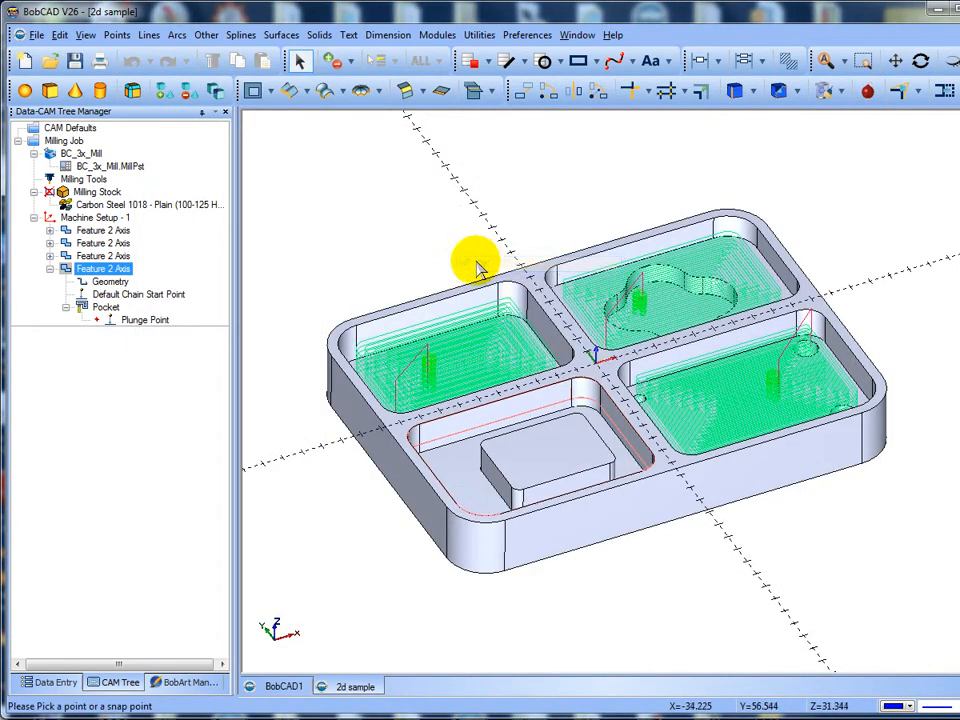
Edit the fourth feature, picking its top at 0 on the pocket's upper edge and its bottom on the island's top edge for a total depth of 3
{"action": "right_click", "coordinate": [108, 270]}
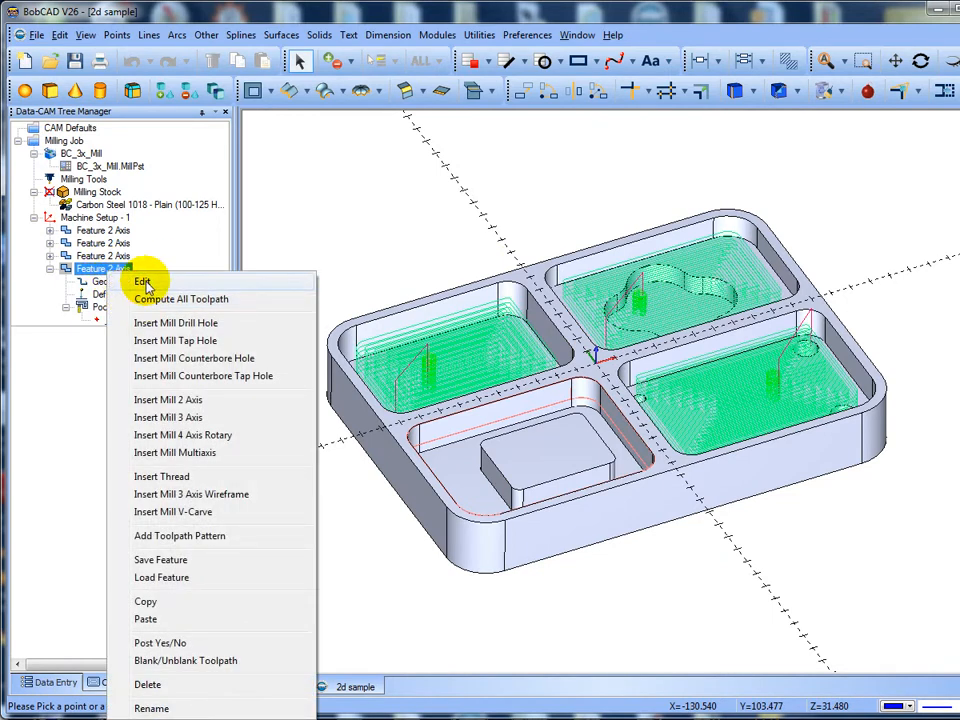
{"action": "left_click", "coordinate": [145, 283]}
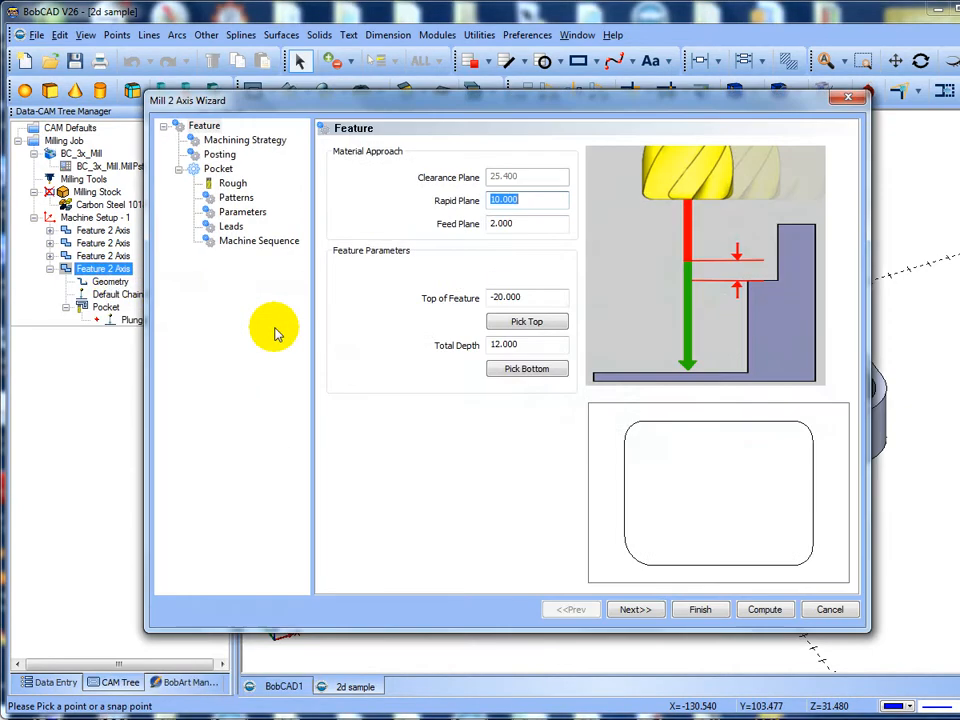
{"action": "left_click", "coordinate": [524, 325]}
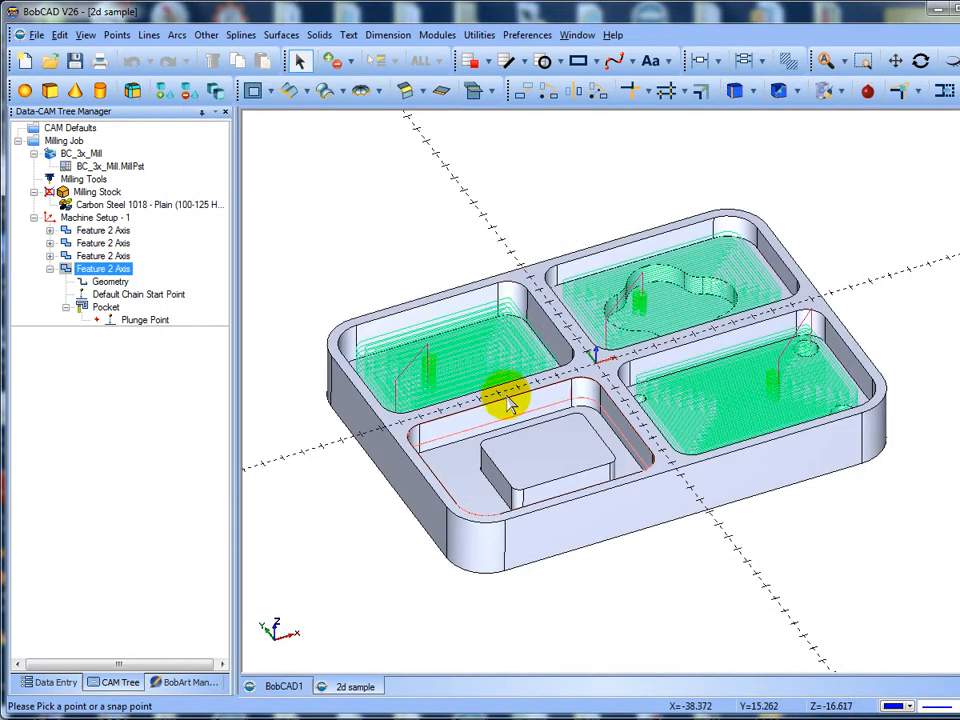
{"action": "left_click", "coordinate": [505, 395]}
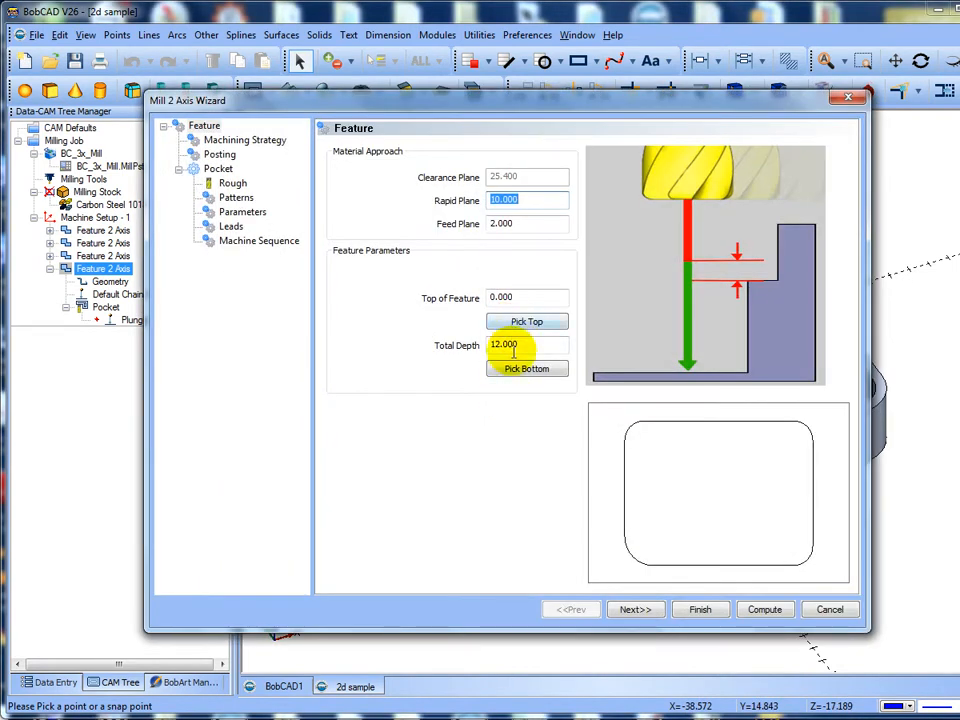
{"action": "left_click", "coordinate": [521, 370]}
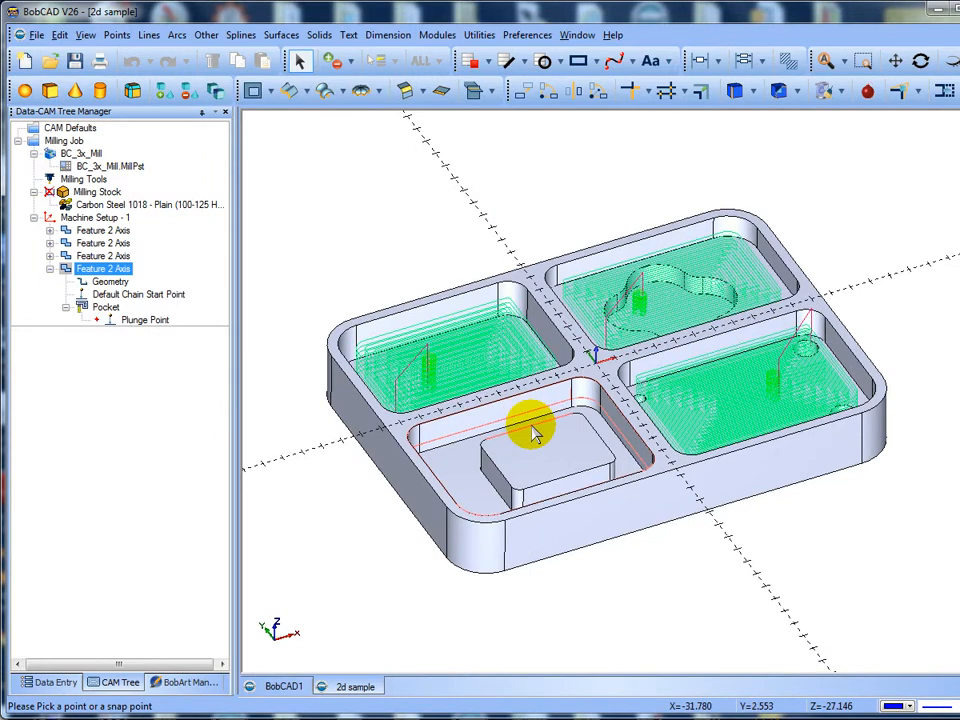
{"action": "left_click", "coordinate": [535, 433]}
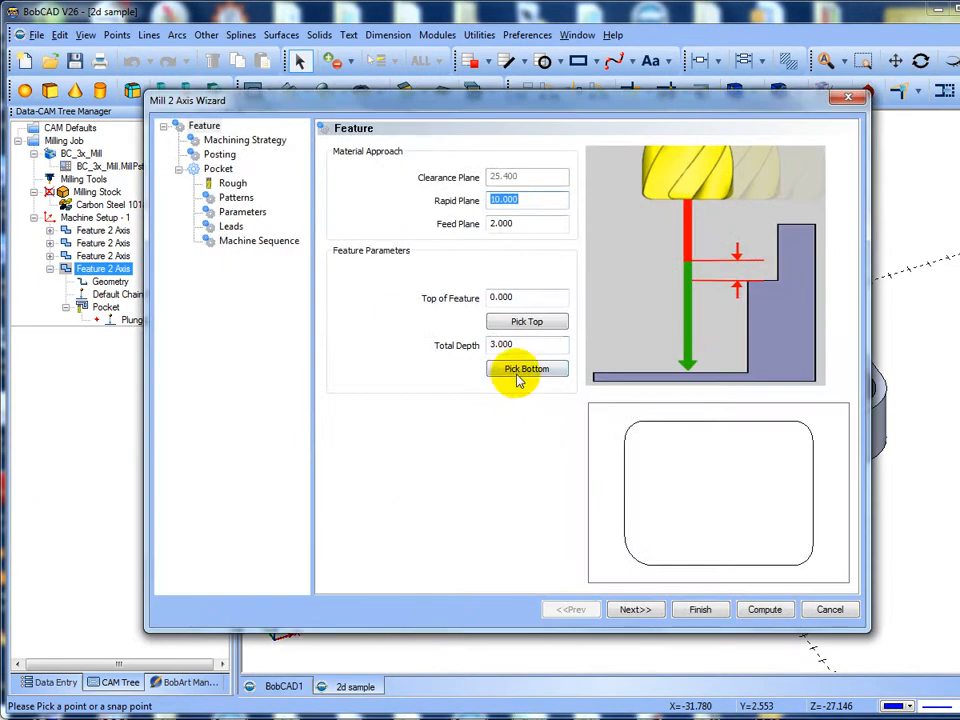
Review the fourth feature's strategy, tool, pattern, parameter, lead and machine sequence settings without changes, and compute its toolpath
{"action": "left_click", "coordinate": [635, 609]}
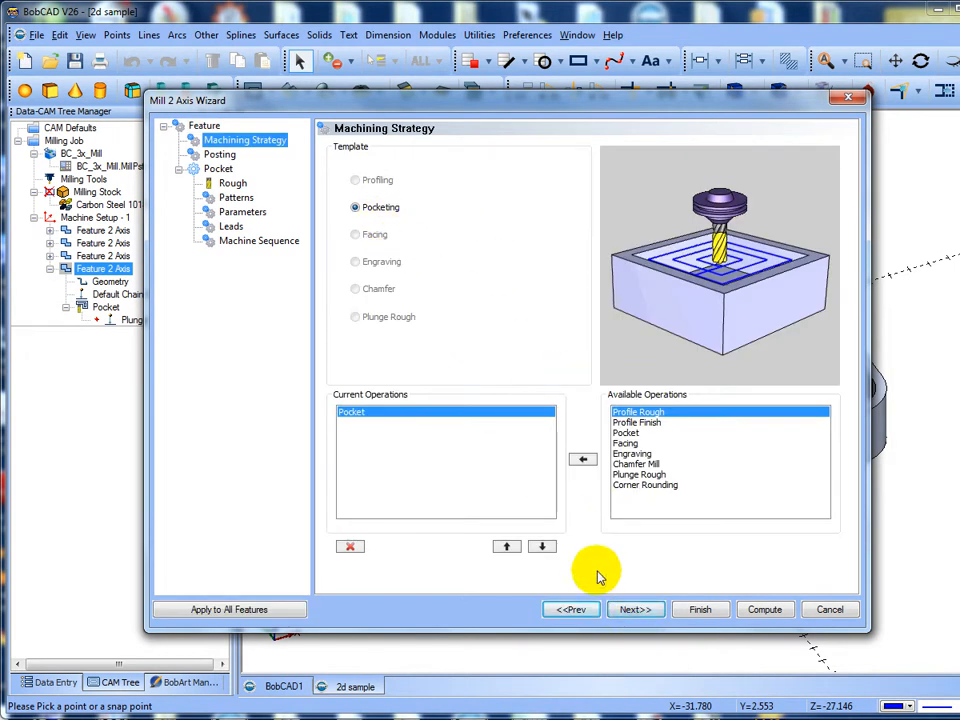
{"action": "left_click", "coordinate": [638, 612]}
{"action": "left_click", "coordinate": [638, 612]}
{"action": "left_click", "coordinate": [638, 612]}
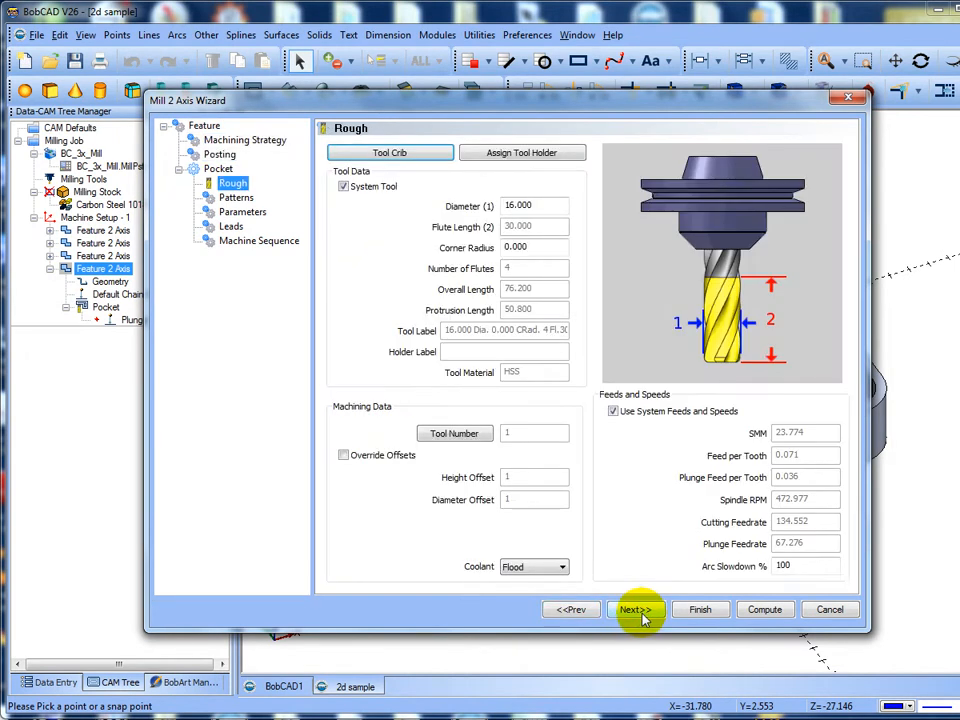
{"action": "left_click", "coordinate": [638, 612]}
{"action": "left_click", "coordinate": [638, 612]}
{"action": "left_click", "coordinate": [636, 611]}
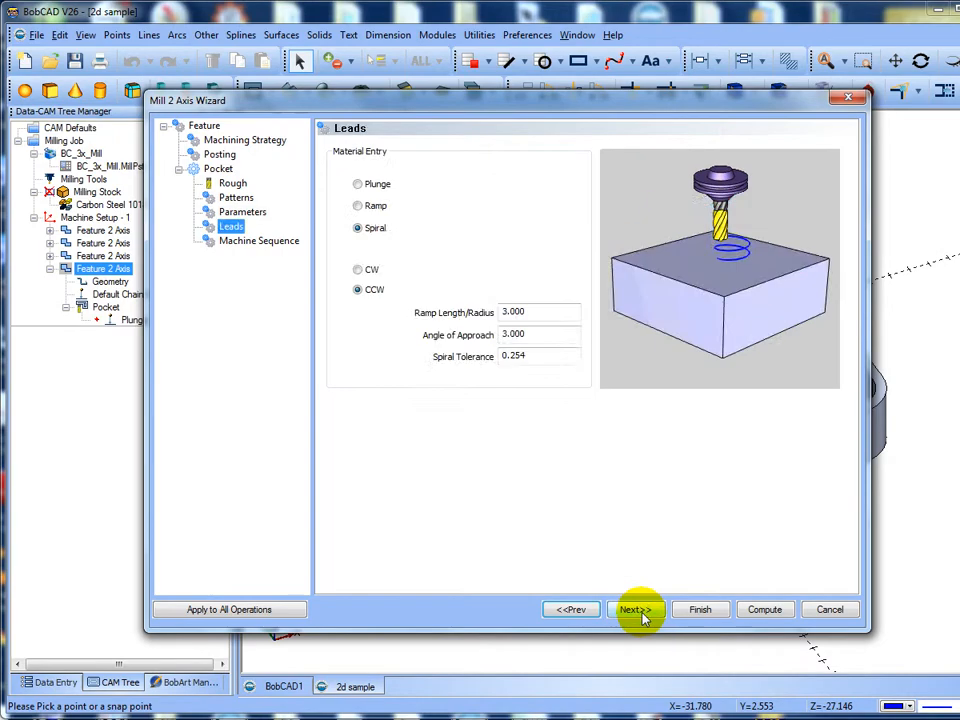
{"action": "left_click", "coordinate": [636, 611]}
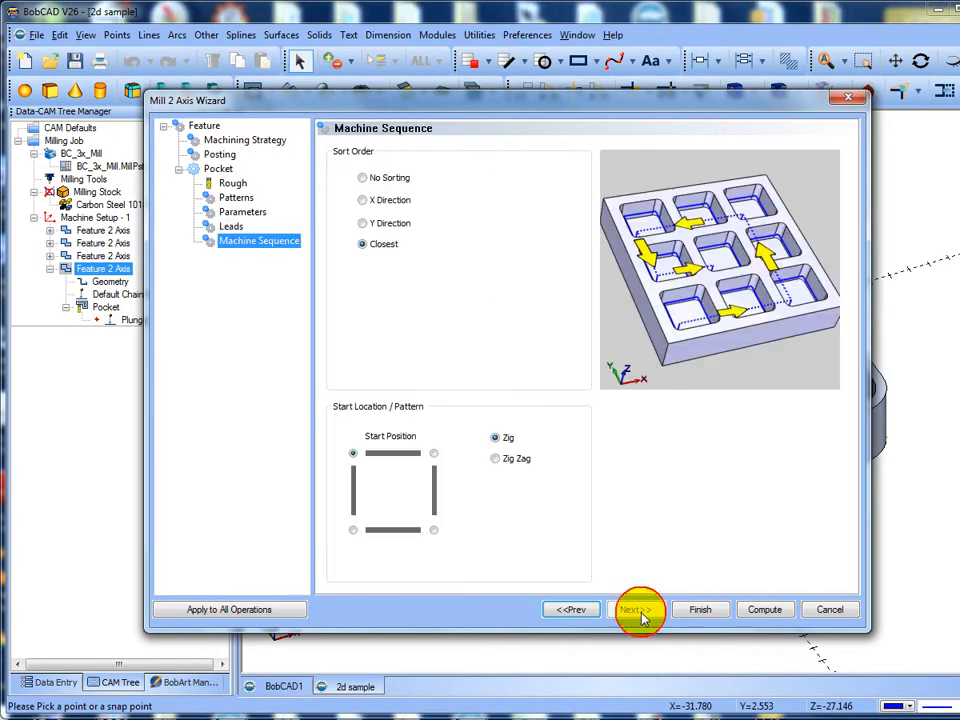
{"action": "left_click", "coordinate": [763, 611]}
{"action": "mouse_move", "coordinate": [568, 467]}
{"action": "middle_mouse_down"}
{"action": "mouse_move", "coordinate": [574, 508]}
{"action": "mouse_move", "coordinate": [585, 477]}
{"action": "mouse_move", "coordinate": [542, 456]}
{"action": "mouse_move", "coordinate": [554, 458]}
{"action": "middle_mouse_up"}
{"action": "scroll", "coordinate": [570, 468], "scroll_direction": "up", "scroll_amount": 3}
{"action": "scroll", "coordinate": [553, 446], "scroll_direction": "down", "scroll_amount": 4}
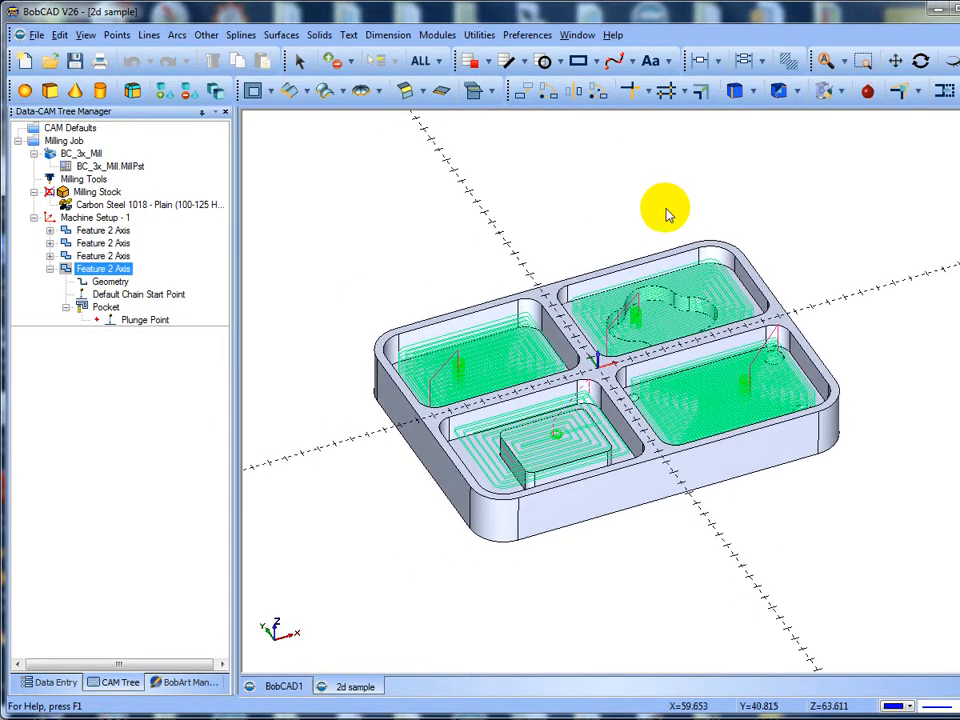
Run the mill simulation of all four pocket operations with the machine and toolpath hidden, inspect the cut stock, and exit the simulation
{"action": "left_click", "coordinate": [440, 36]}
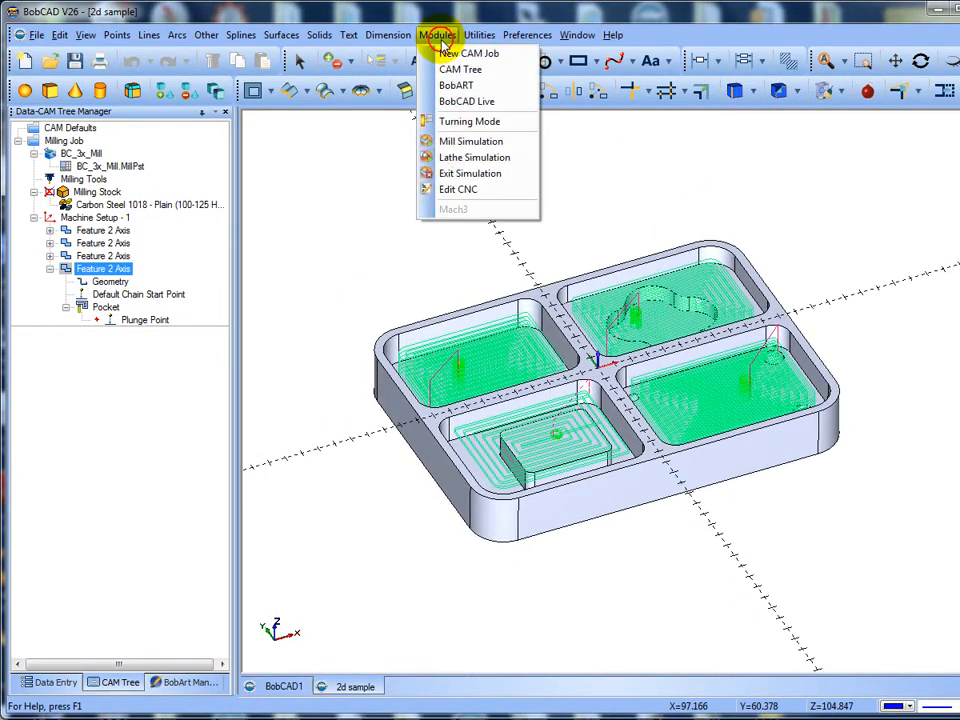
{"action": "left_click", "coordinate": [444, 140]}
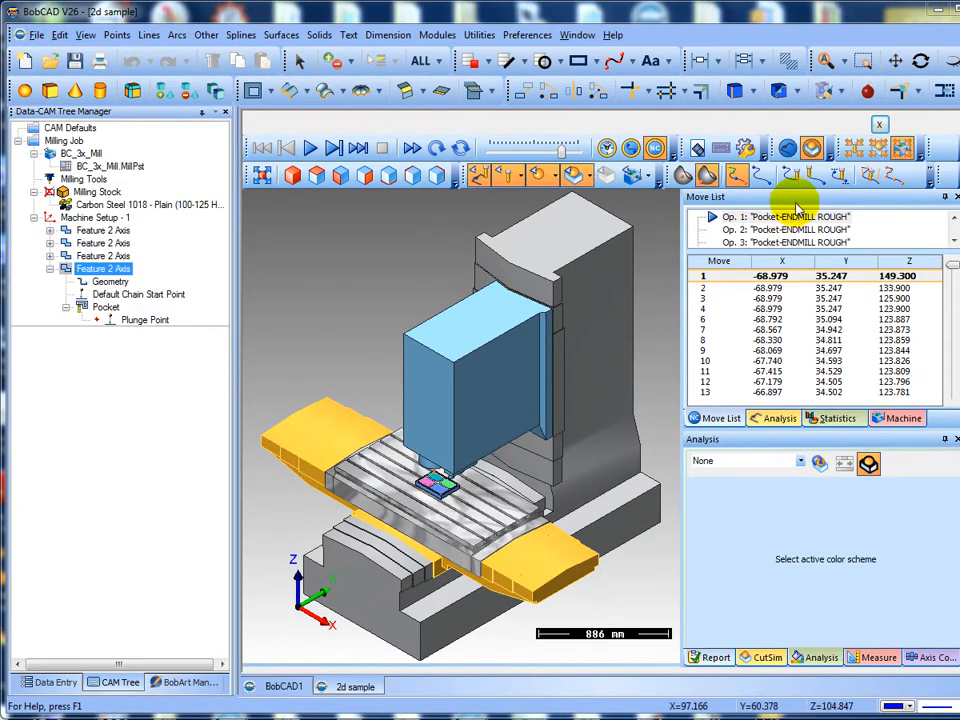
{"action": "left_click", "coordinate": [878, 148]}
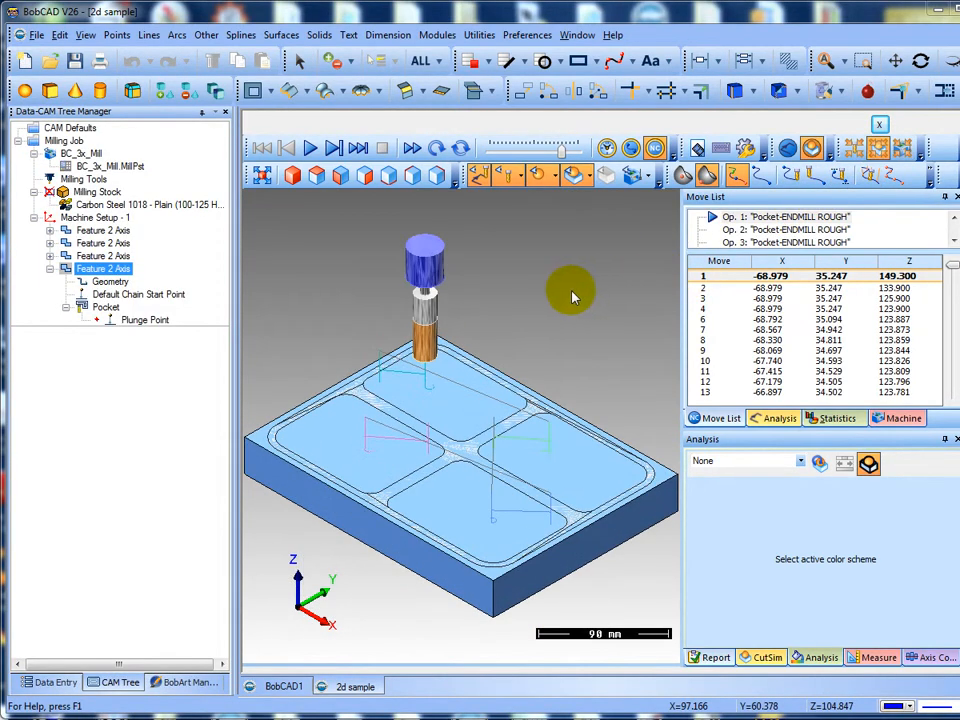
{"action": "left_click", "coordinate": [478, 176]}
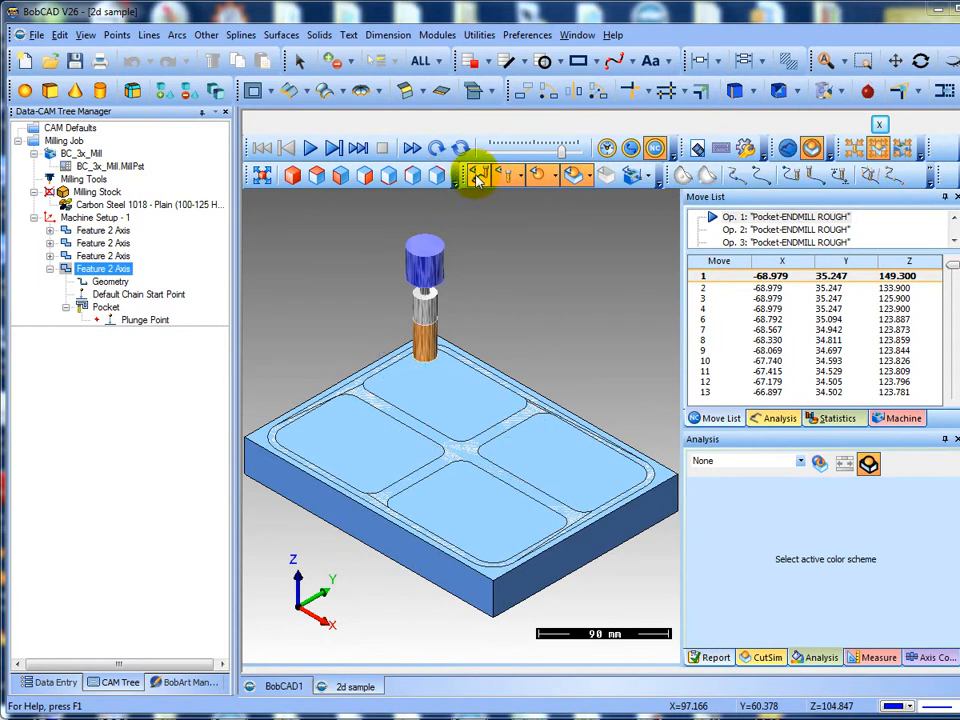
{"action": "left_click", "coordinate": [312, 148]}
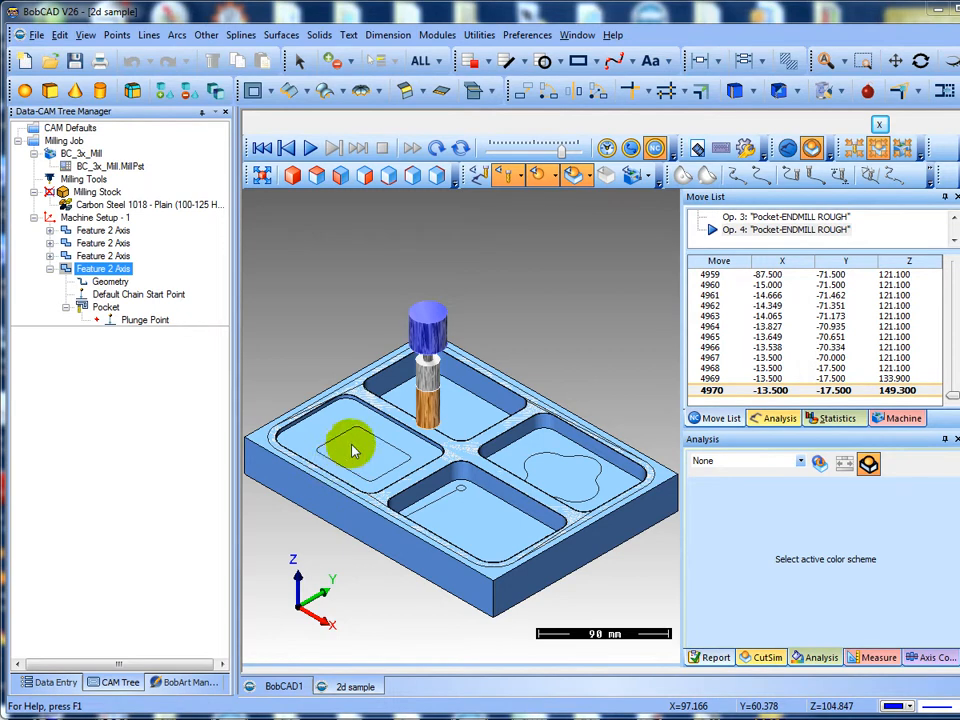
{"action": "middle_click_drag", "start_coordinate": [347, 446], "coordinate": [388, 403]}
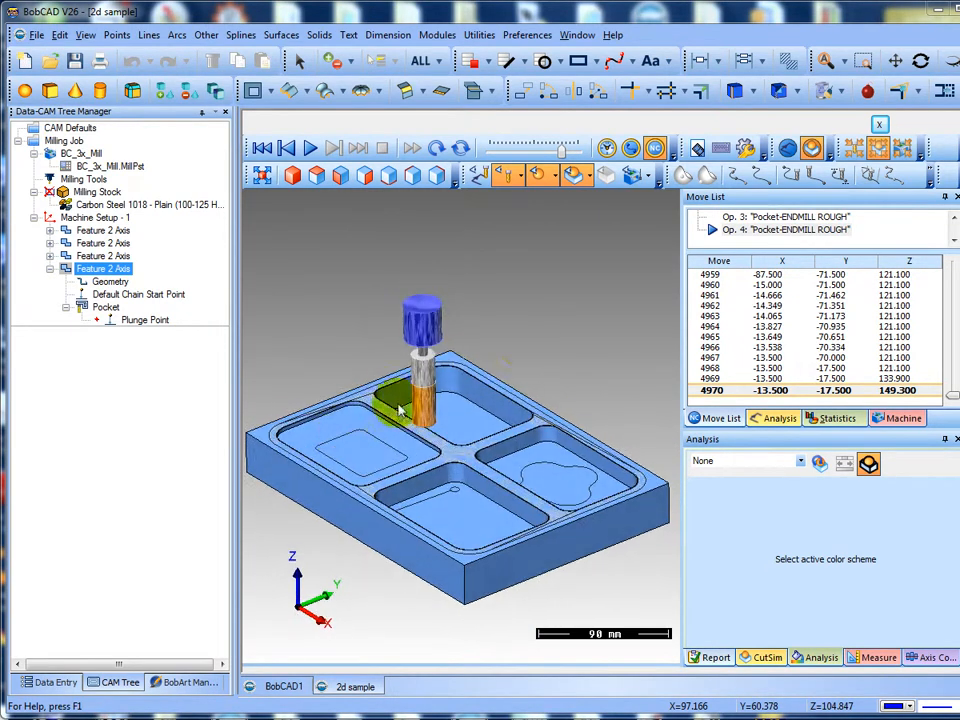
{"action": "left_click", "coordinate": [876, 129]}
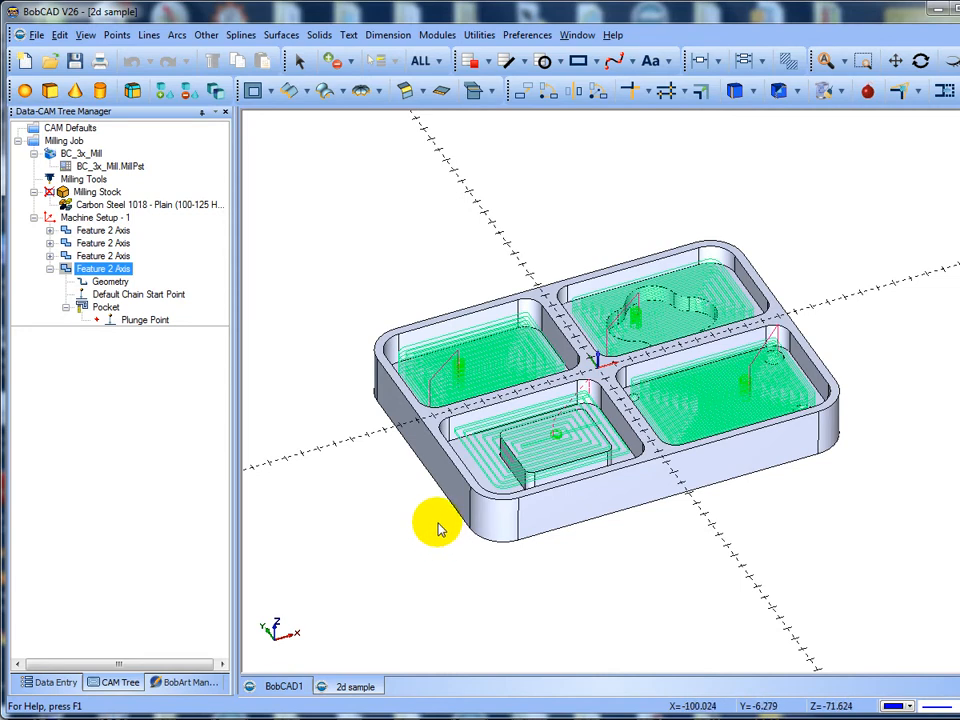
Blank all toolpaths of Machine Setup - 1 so only the part is displayed
{"action": "mouse_move", "coordinate": [437, 527]}
{"action": "middle_mouse_down"}
{"action": "mouse_move", "coordinate": [443, 563]}
{"action": "mouse_move", "coordinate": [450, 536]}
{"action": "middle_mouse_up"}
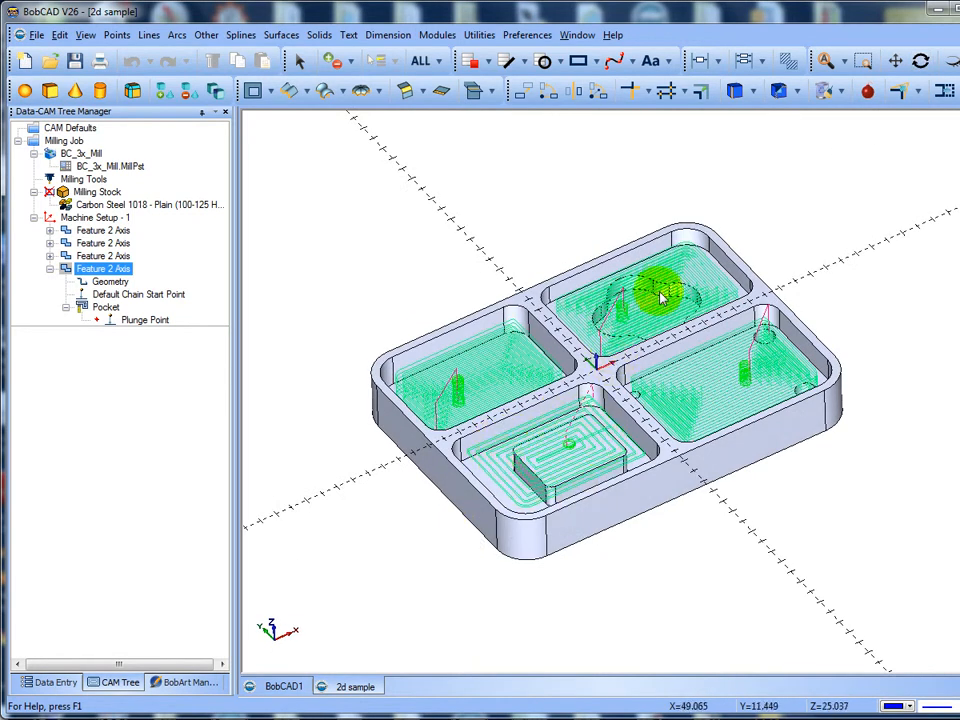
{"action": "left_click", "coordinate": [64, 202]}
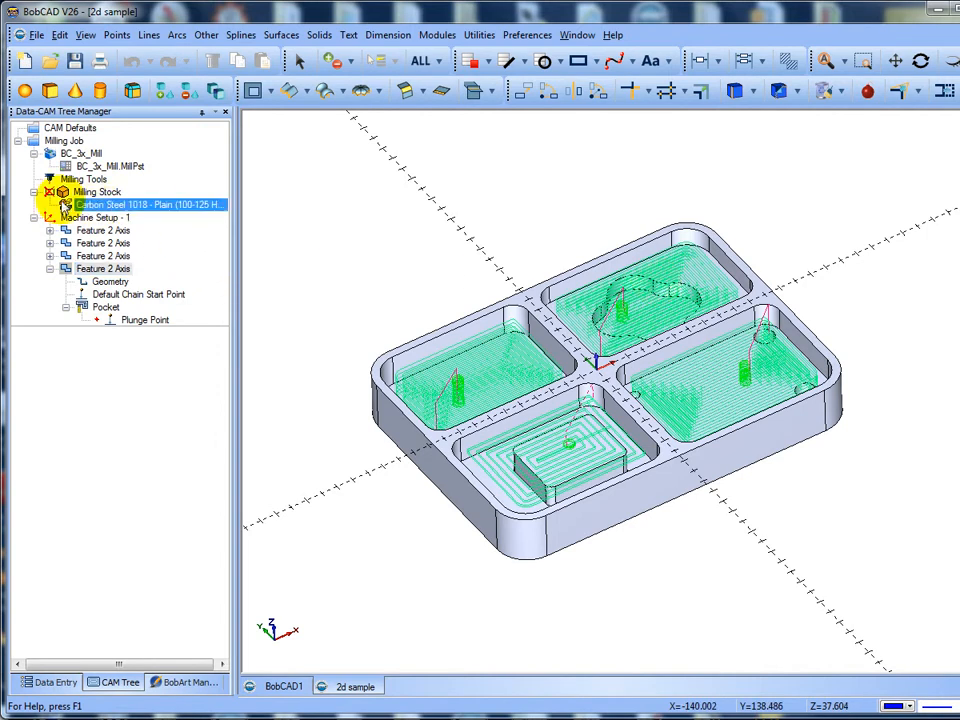
{"action": "left_click", "coordinate": [78, 219]}
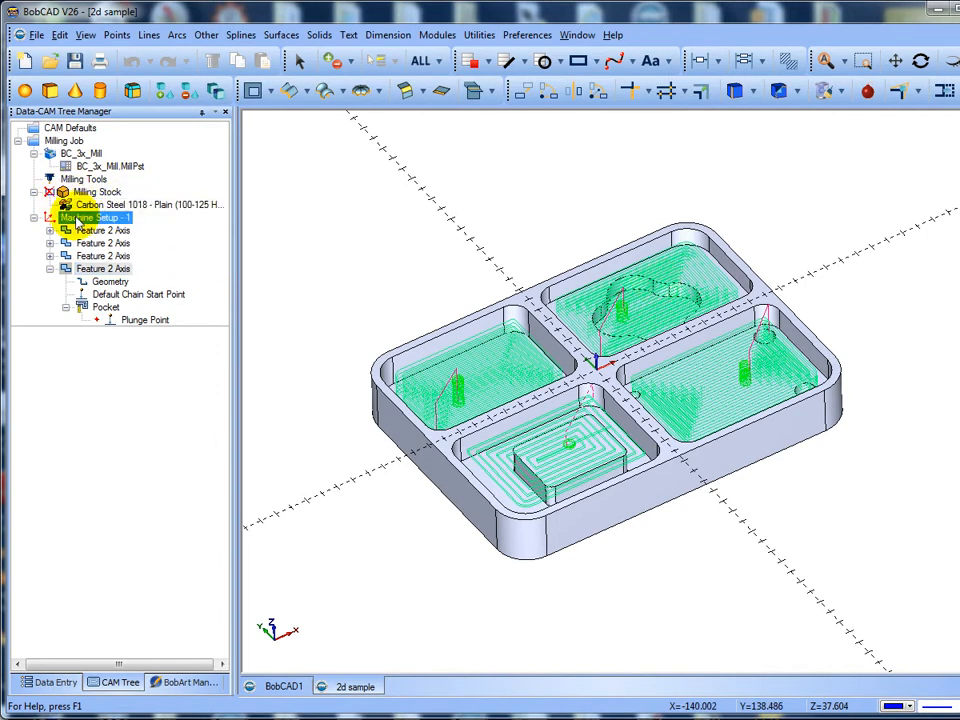
{"action": "right_click", "coordinate": [78, 219]}
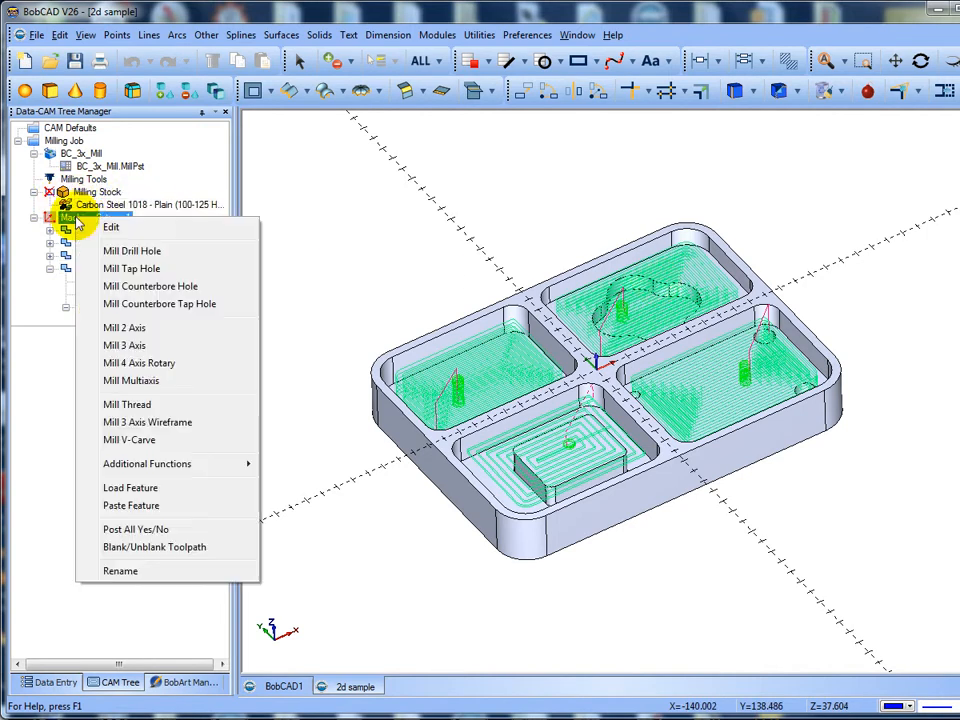
{"action": "left_click", "coordinate": [120, 550]}
{"action": "mouse_move", "coordinate": [343, 317]}
{"action": "middle_mouse_down"}
{"action": "mouse_move", "coordinate": [353, 354]}
{"action": "mouse_move", "coordinate": [352, 313]}
{"action": "middle_mouse_up"}
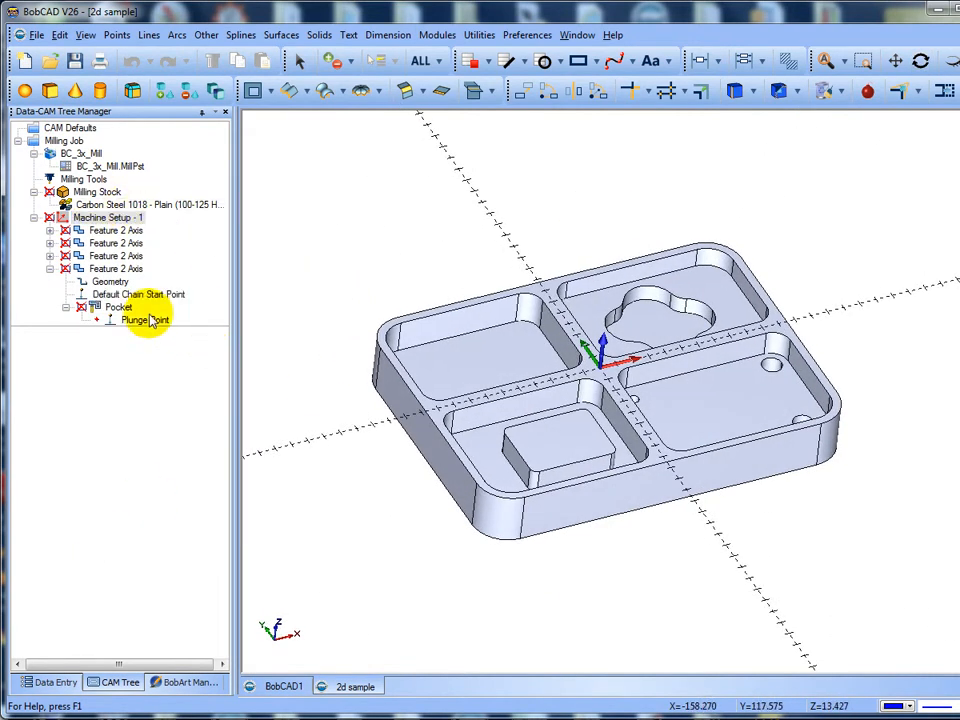
Collapse the fourth feature and load pocket roughing.bcom as a fifth Feature 2 Axis
{"action": "left_click", "coordinate": [135, 294]}
{"action": "left_click", "coordinate": [49, 269]}
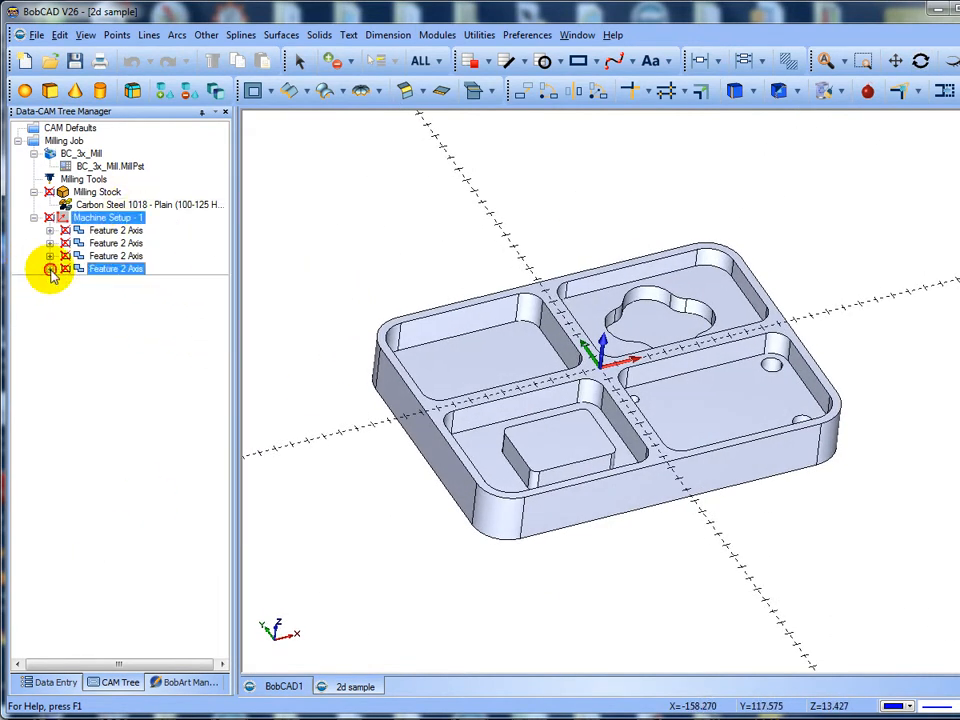
{"action": "right_click", "coordinate": [114, 271]}
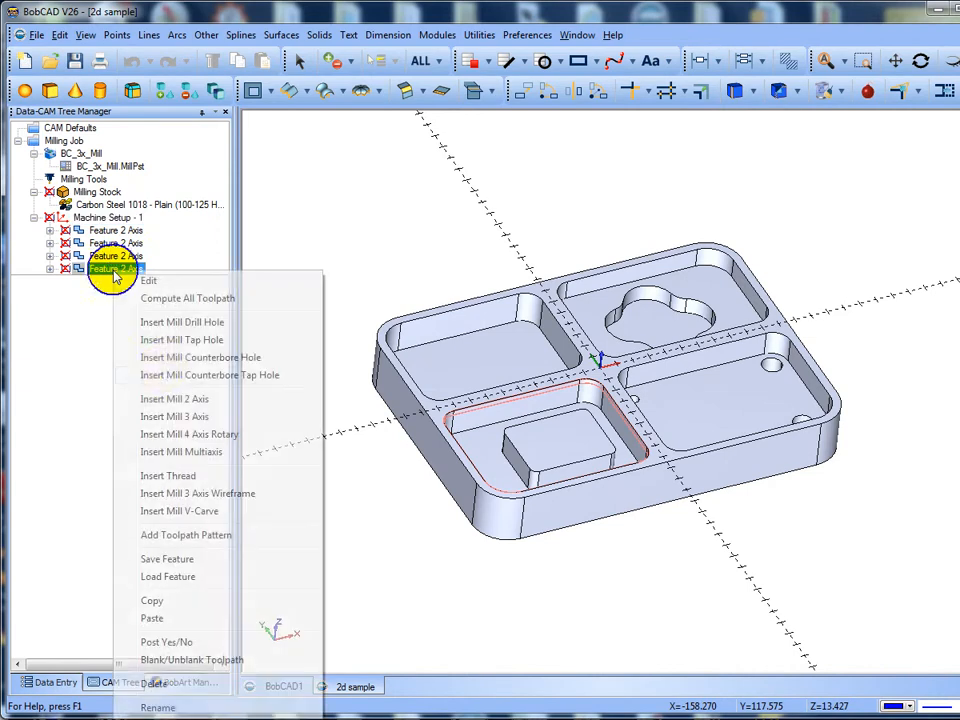
{"action": "left_click", "coordinate": [170, 576]}
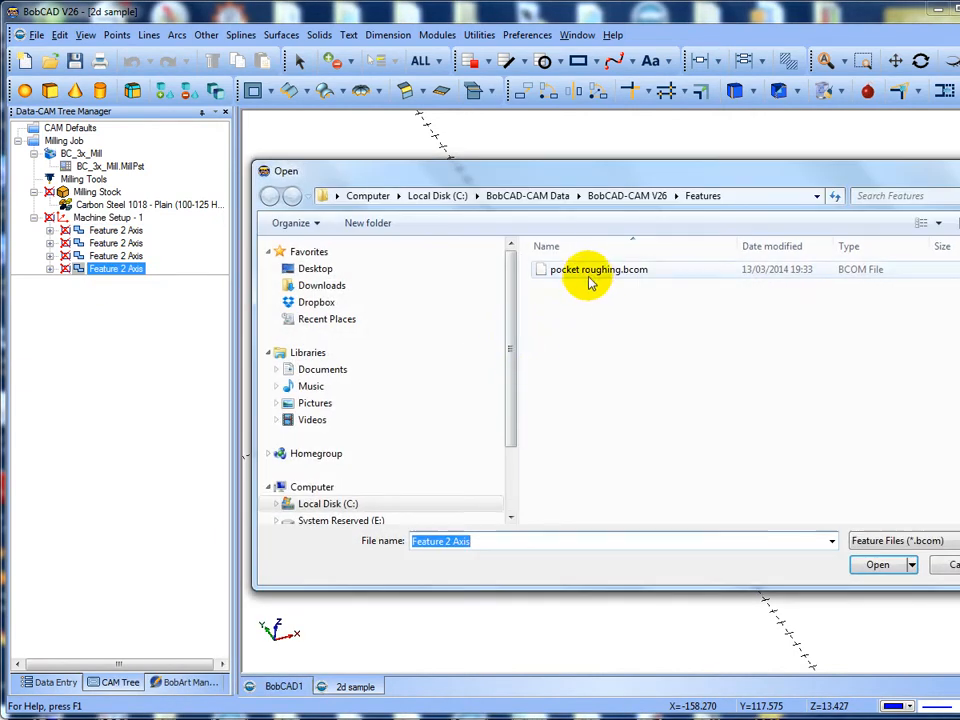
{"action": "left_click", "coordinate": [578, 270]}
{"action": "left_click", "coordinate": [877, 565]}
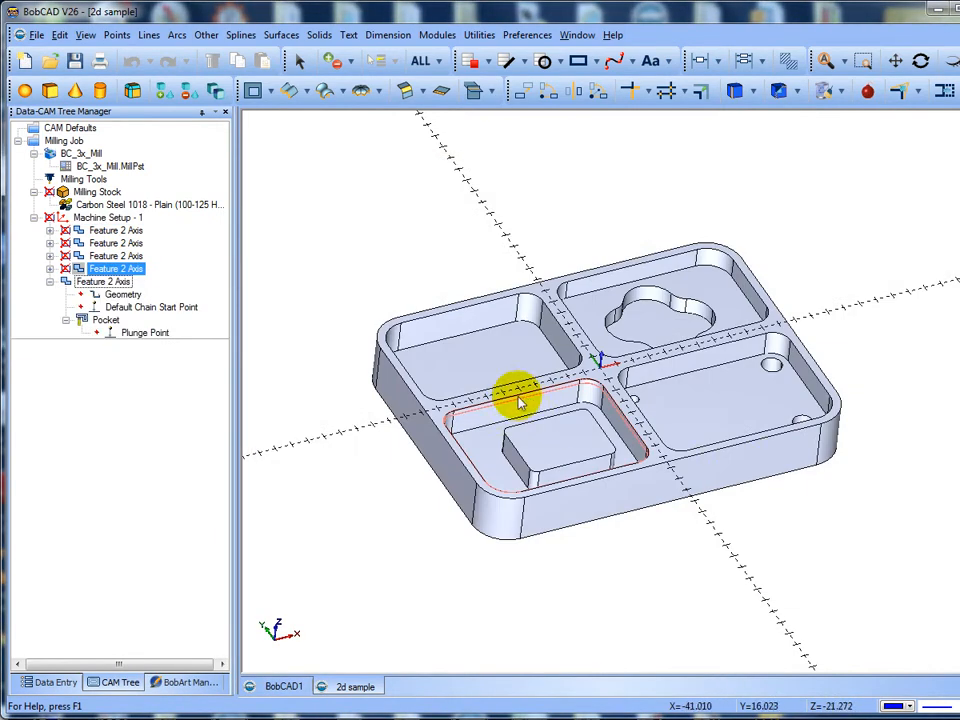
Assign the pocket floor surrounding the rectangular island as the fifth feature's geometry
{"action": "right_click", "coordinate": [120, 296]}
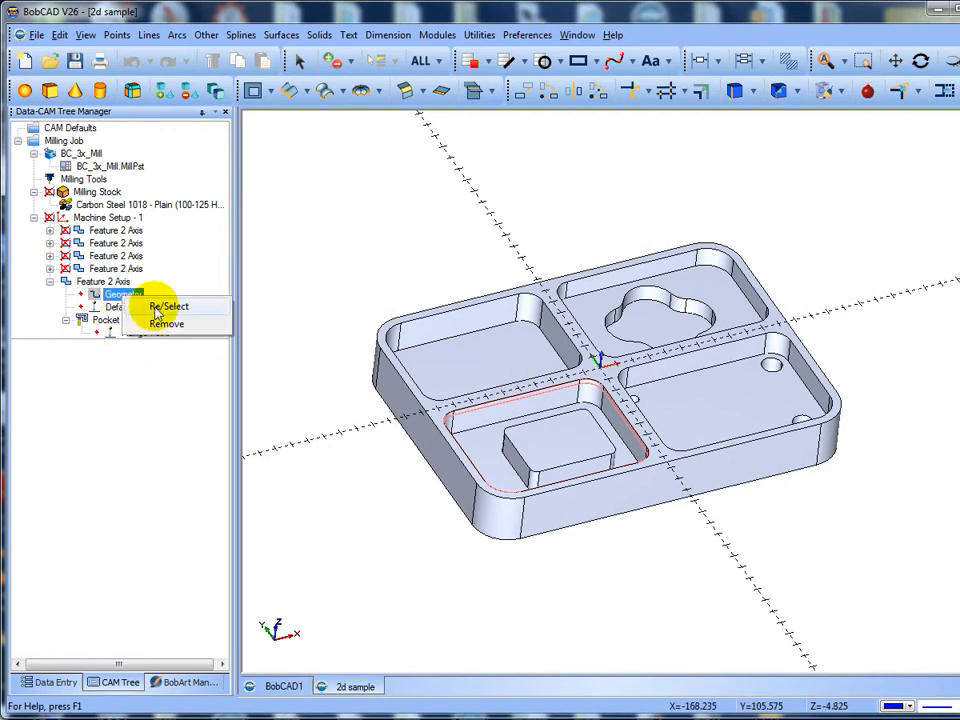
{"action": "left_click", "coordinate": [160, 307]}
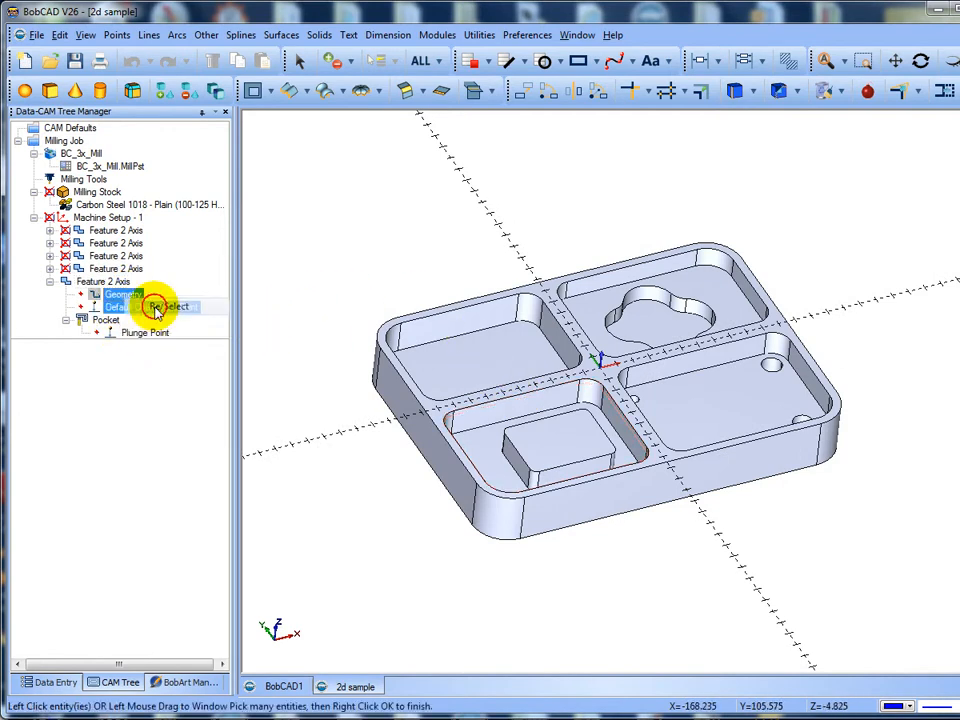
{"action": "left_click", "coordinate": [490, 450]}
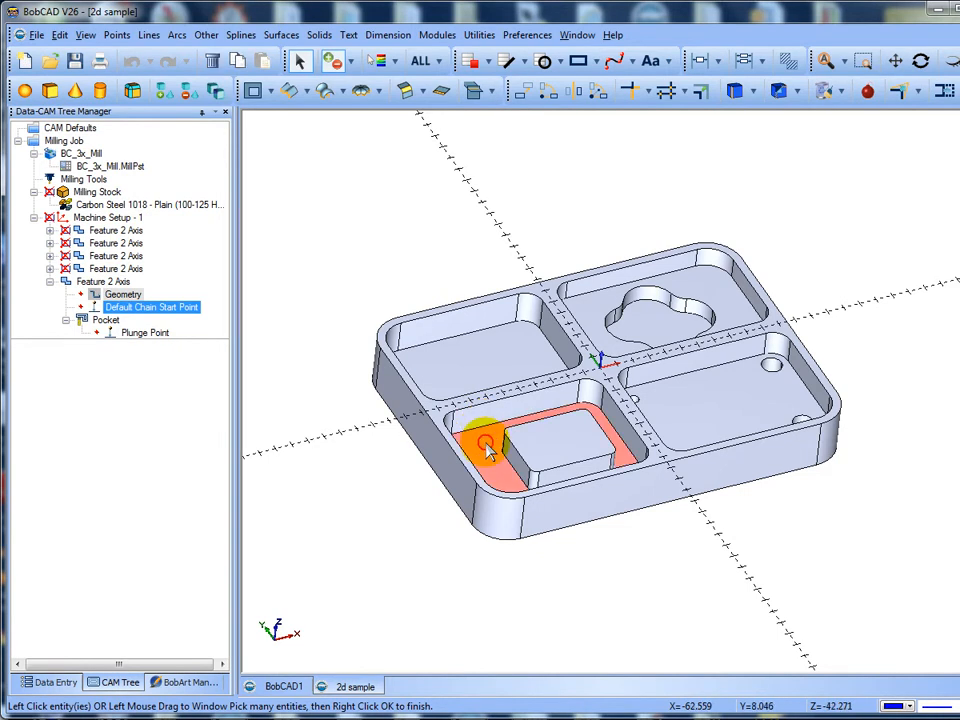
{"action": "right_click", "coordinate": [360, 175]}
{"action": "left_click", "coordinate": [390, 184]}
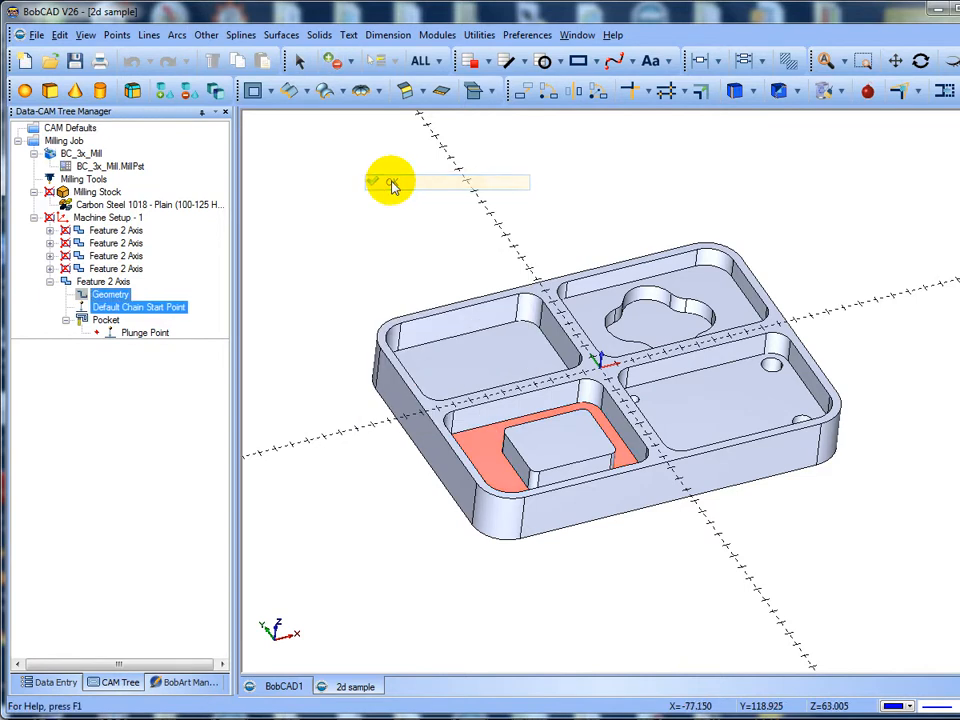
{"action": "left_click", "coordinate": [109, 296]}
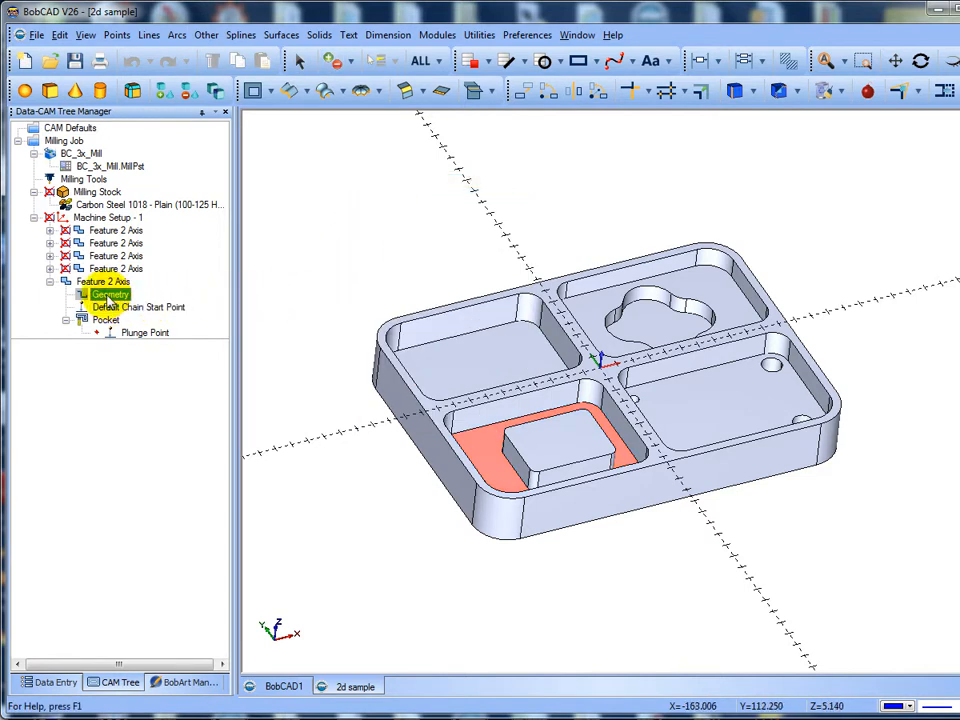
Edit the fifth feature, setting Top of Feature to -2.5 and picking its bottom on the pocket floor beside the rectangular island
{"action": "right_click", "coordinate": [106, 286]}
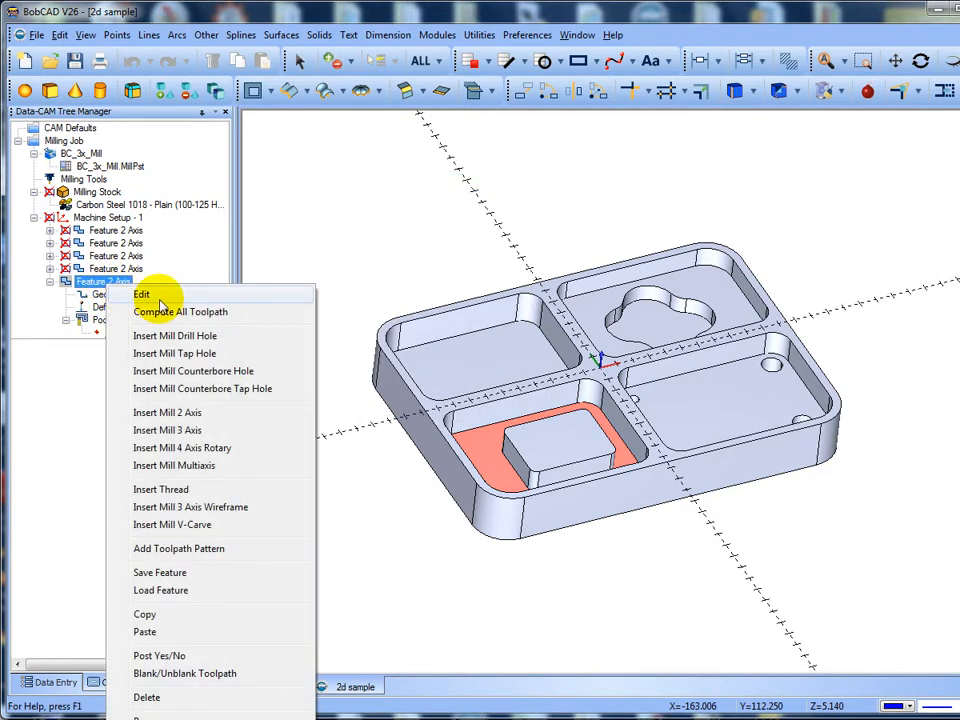
{"action": "left_click", "coordinate": [157, 298]}
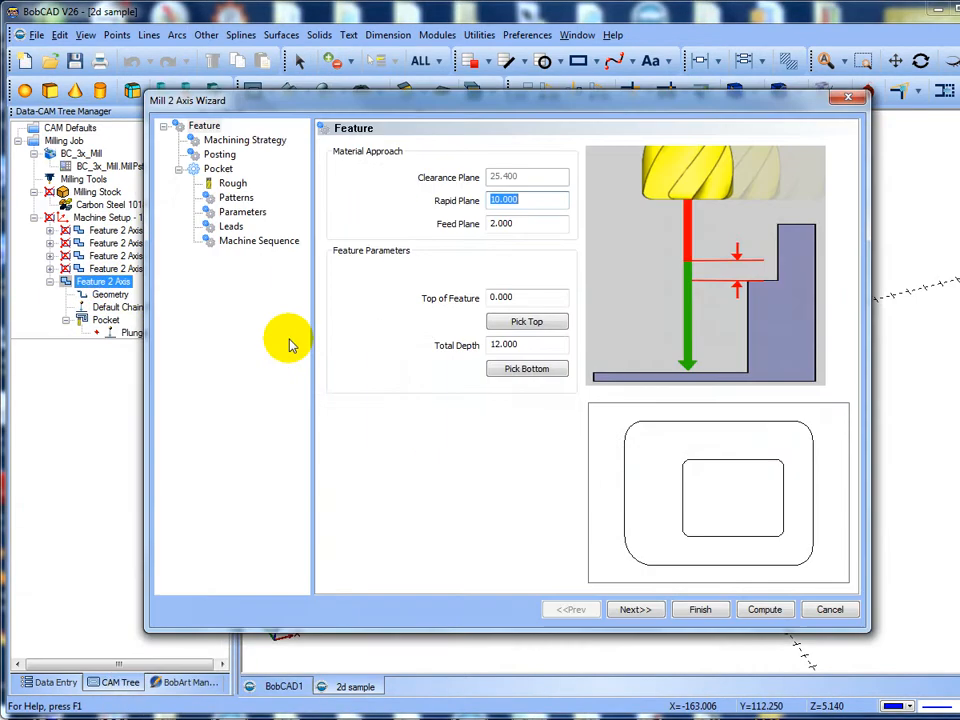
{"action": "left_click", "coordinate": [524, 322]}
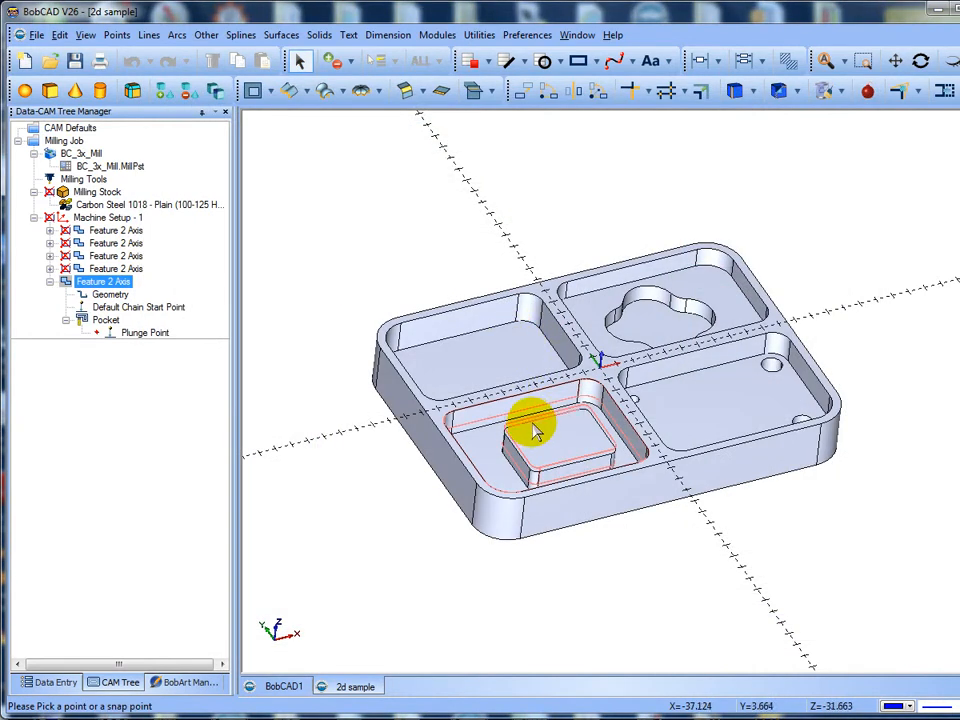
{"action": "left_click", "coordinate": [535, 430]}
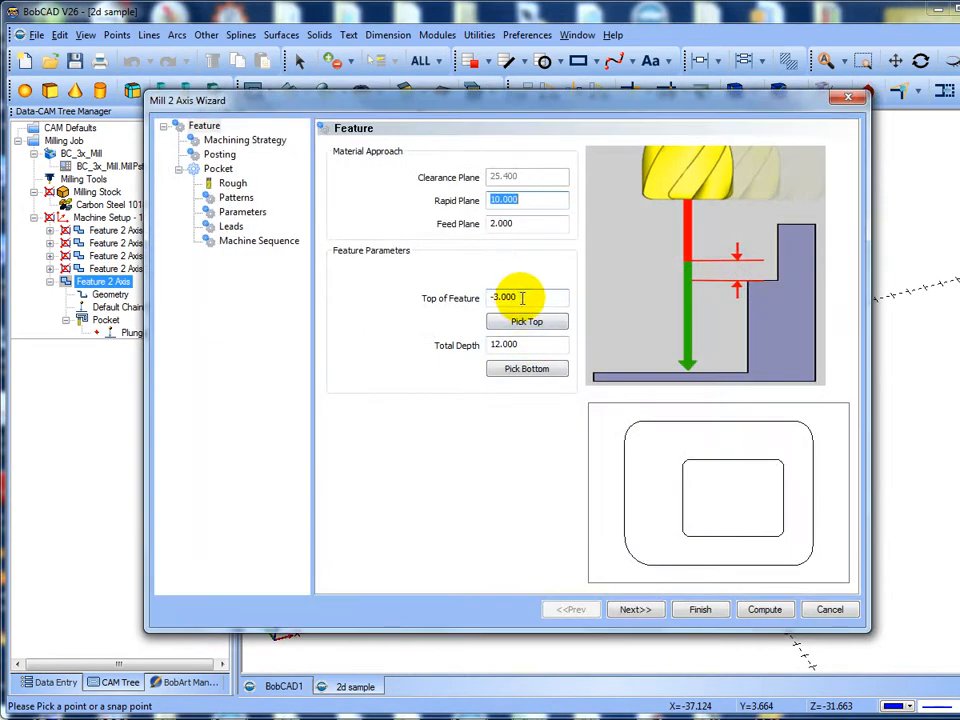
{"action": "left_click", "coordinate": [521, 298]}
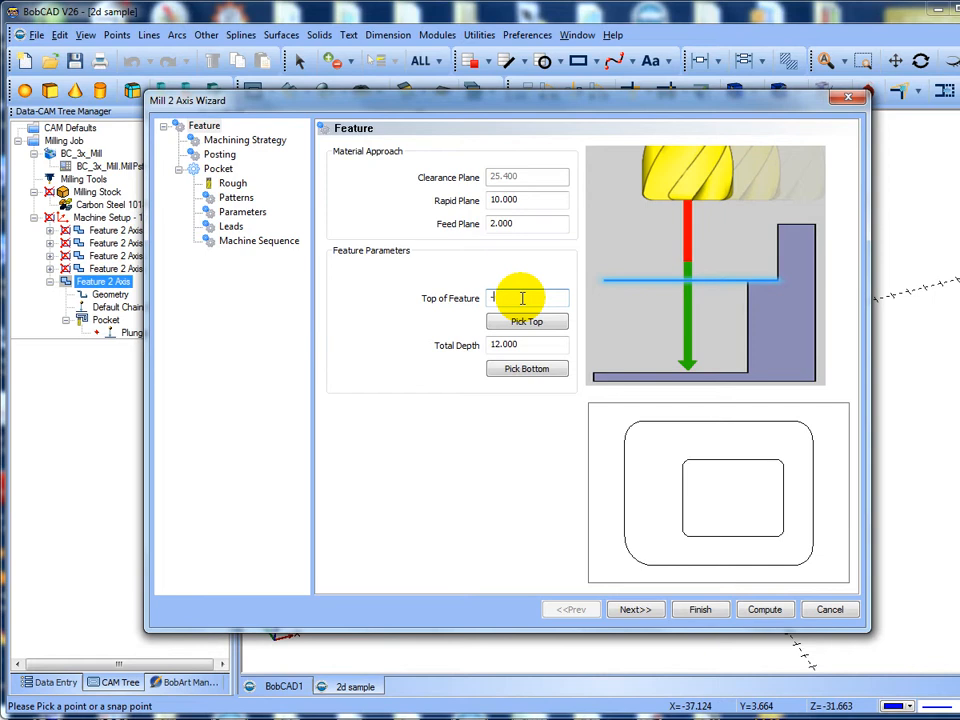
{"action": "type", "text": "-2.5"}
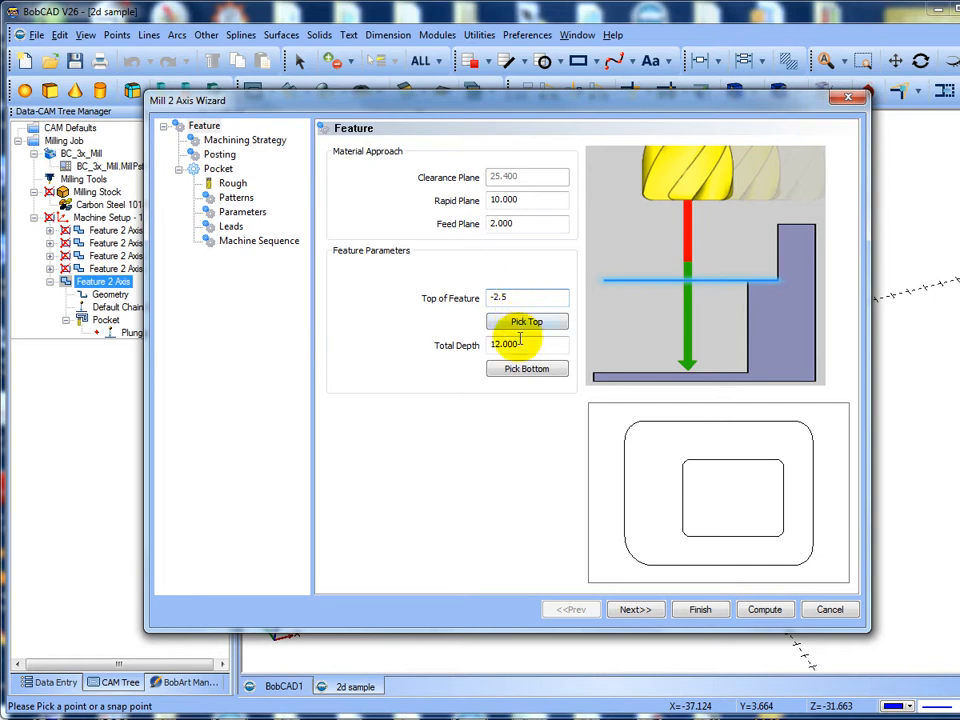
{"action": "left_click", "coordinate": [515, 370]}
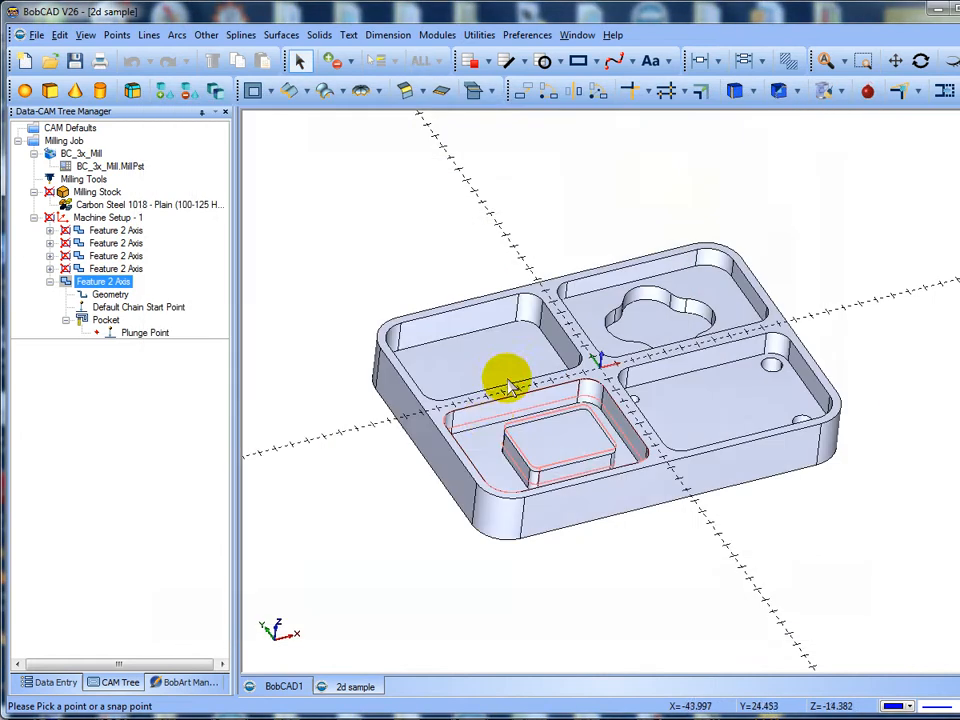
{"action": "left_click", "coordinate": [489, 433]}
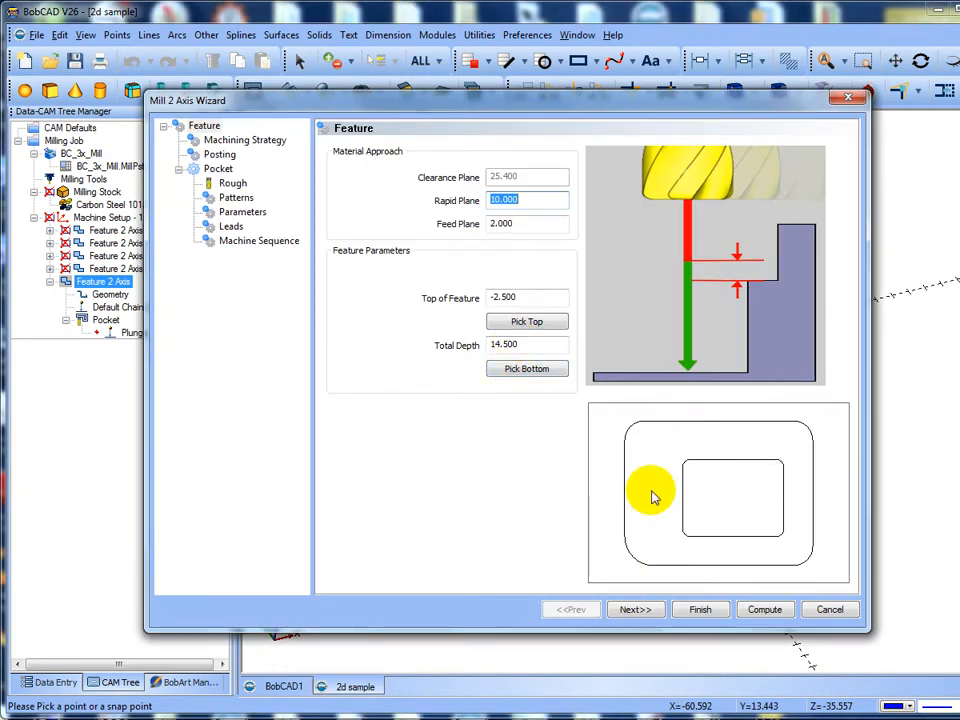
Turn off the system tool for the fifth feature's rough operation, set an 8 mm diameter, and assign tool number 2
{"action": "left_click", "coordinate": [634, 610]}
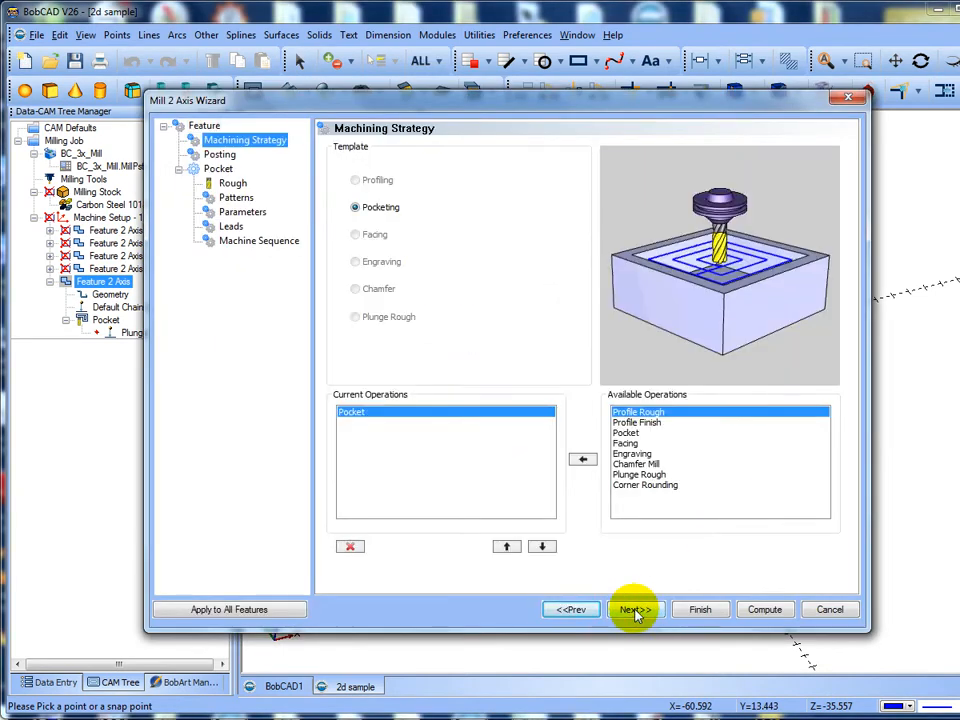
{"action": "left_click", "coordinate": [634, 610]}
{"action": "left_click", "coordinate": [634, 610]}
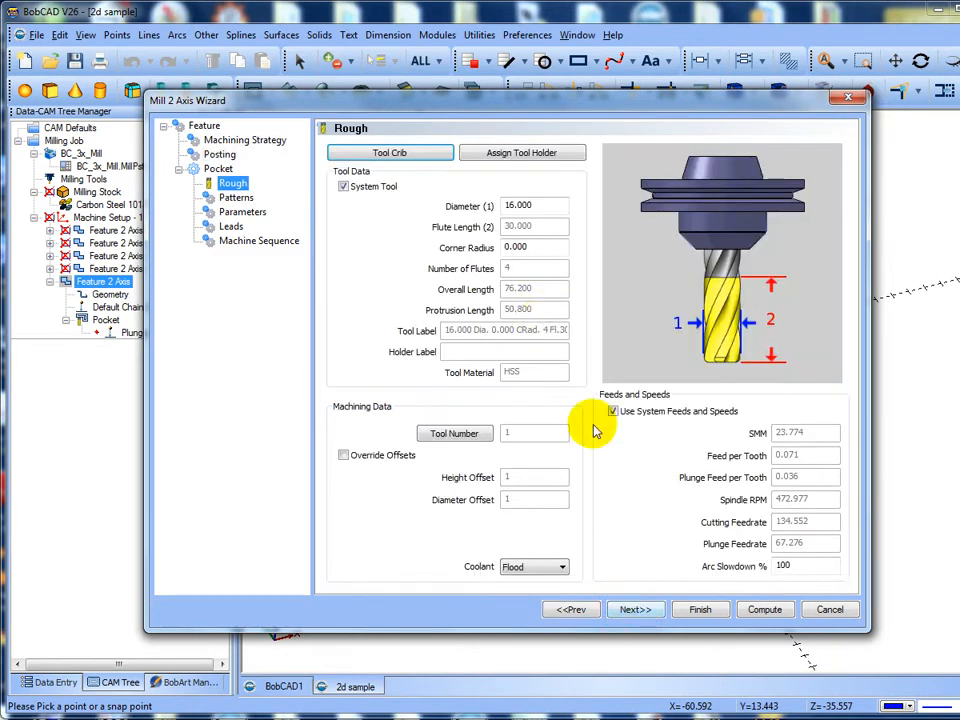
{"action": "left_click", "coordinate": [342, 187]}
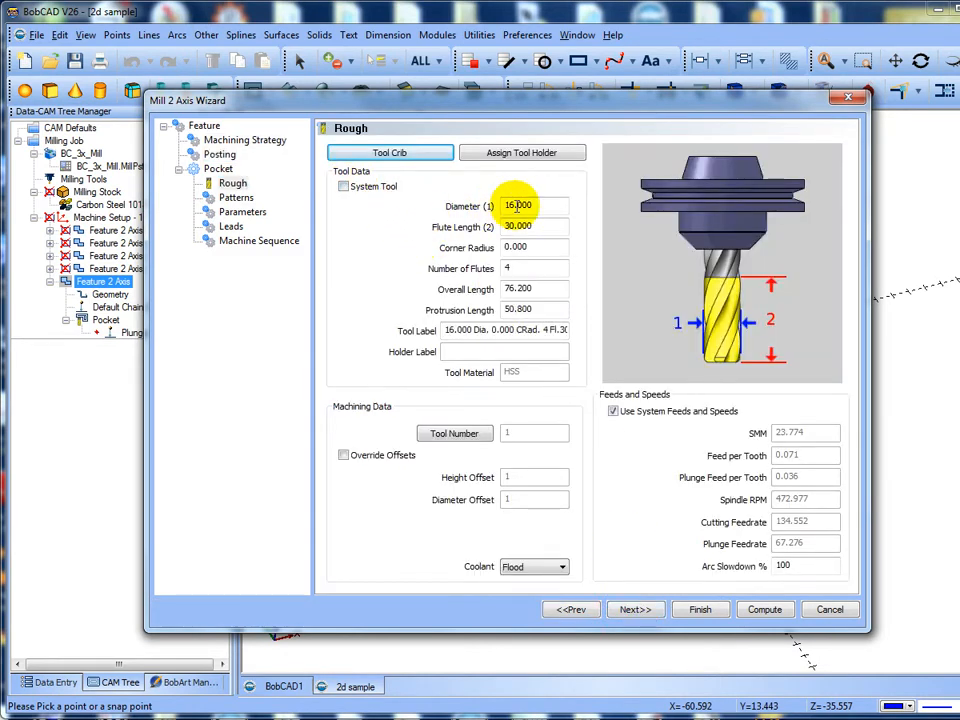
{"action": "double_click", "coordinate": [546, 206]}
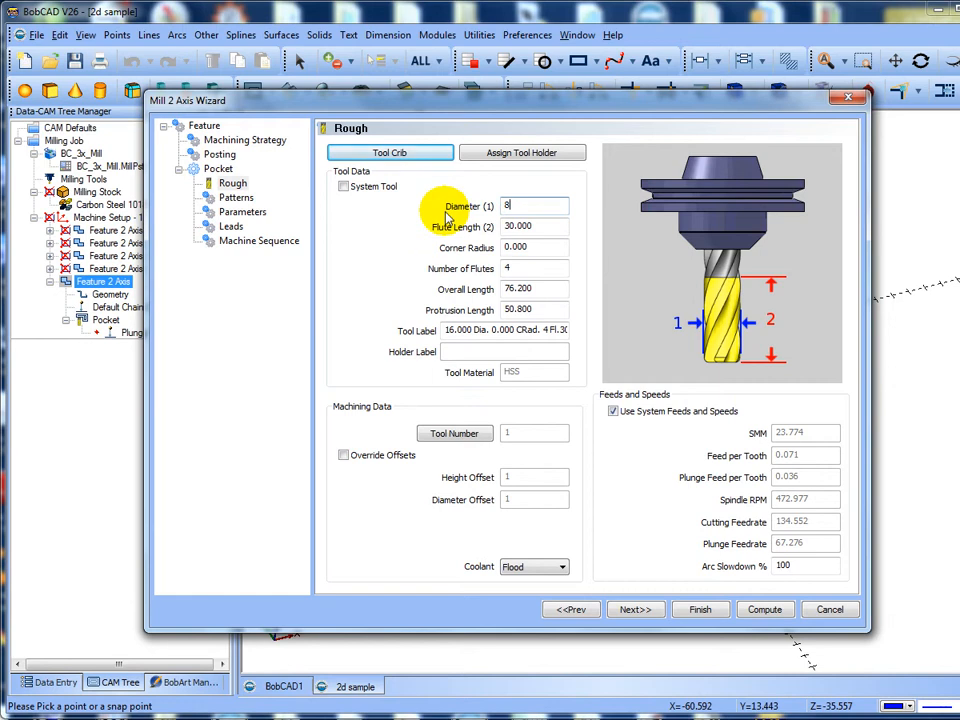
{"action": "type", "text": "8"}
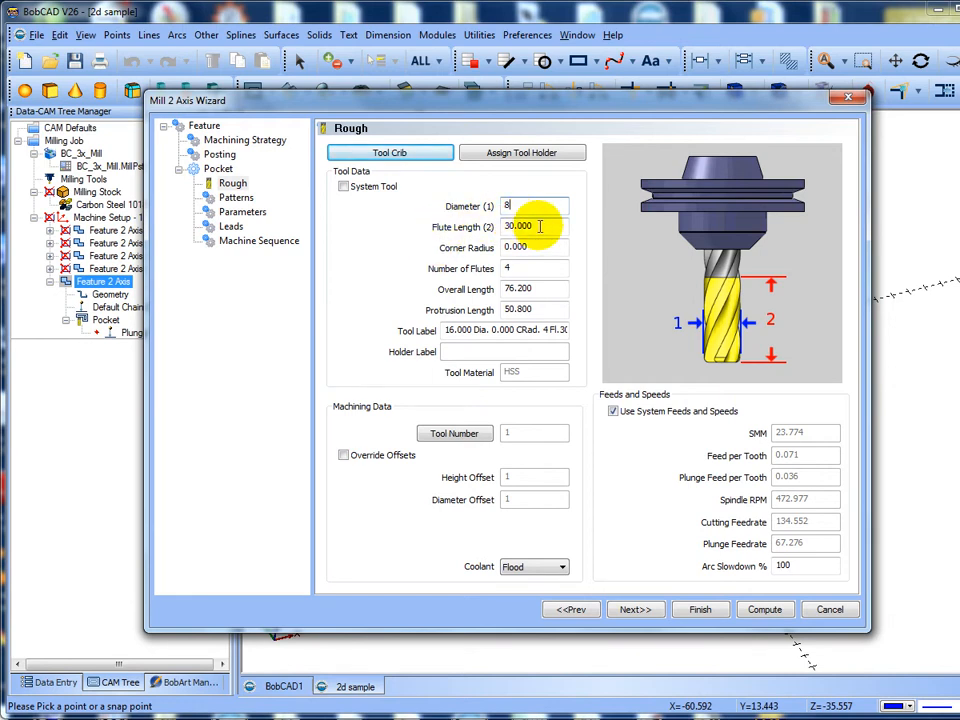
{"action": "left_click", "coordinate": [540, 226]}
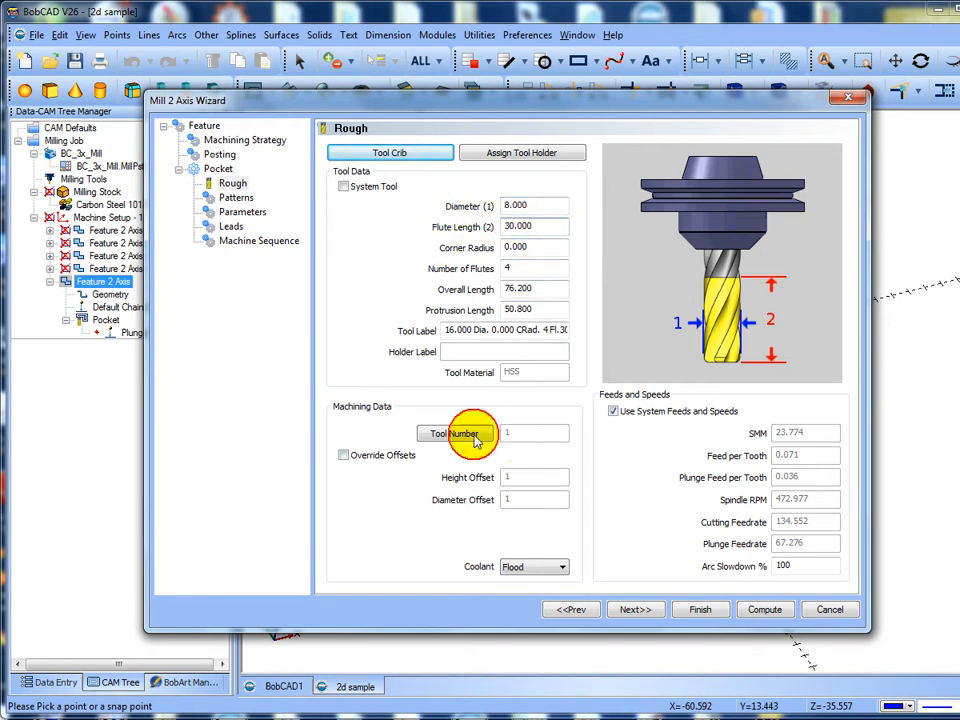
{"action": "left_click", "coordinate": [421, 435]}
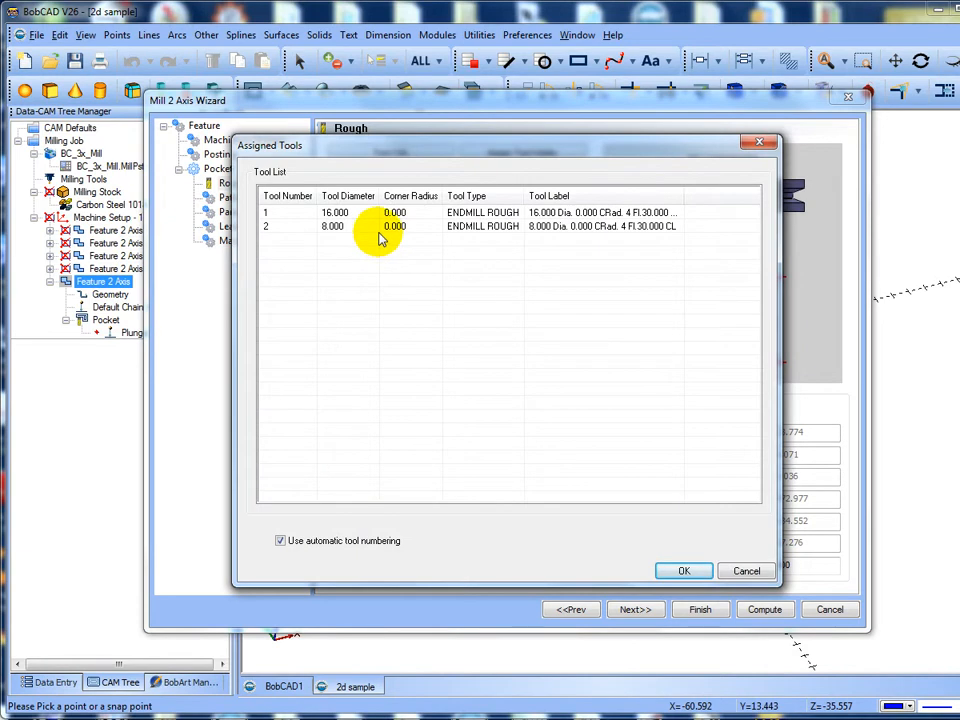
{"action": "left_click", "coordinate": [379, 228]}
{"action": "left_click", "coordinate": [680, 570]}
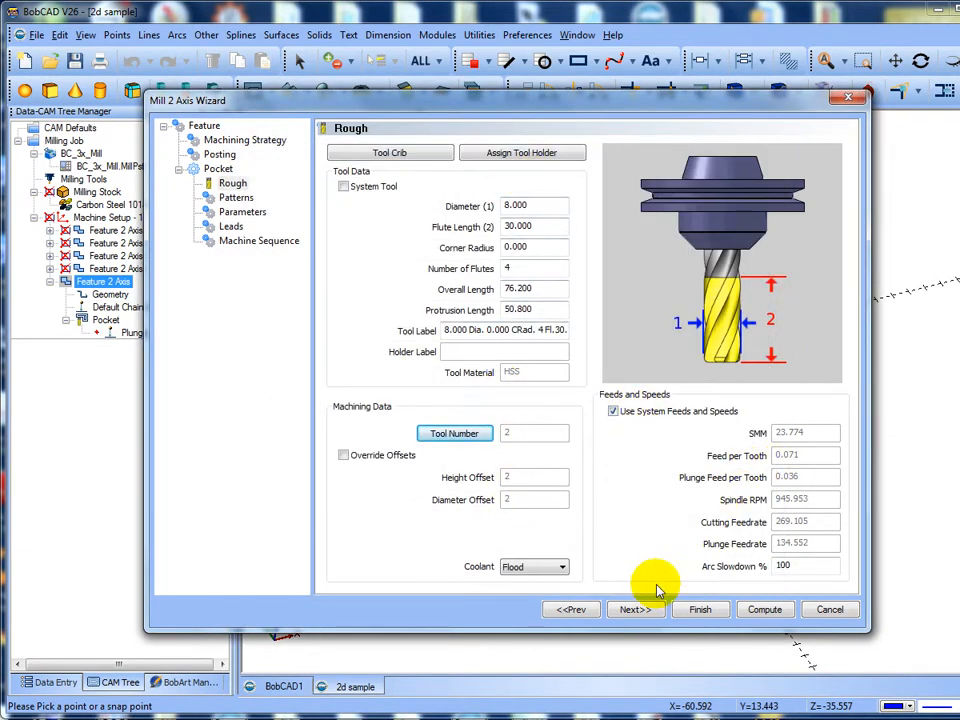
Review the fifth feature's pattern, parameter, lead and machine sequence settings without changes, then compute and inspect its toolpath
{"action": "left_click", "coordinate": [640, 612]}
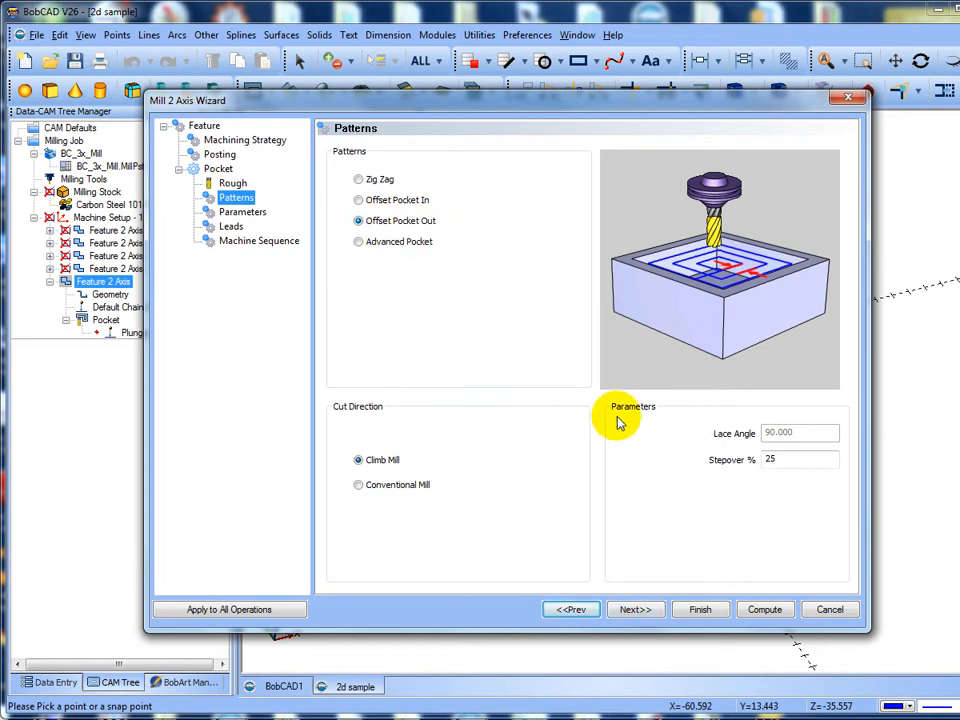
{"action": "left_click", "coordinate": [645, 611]}
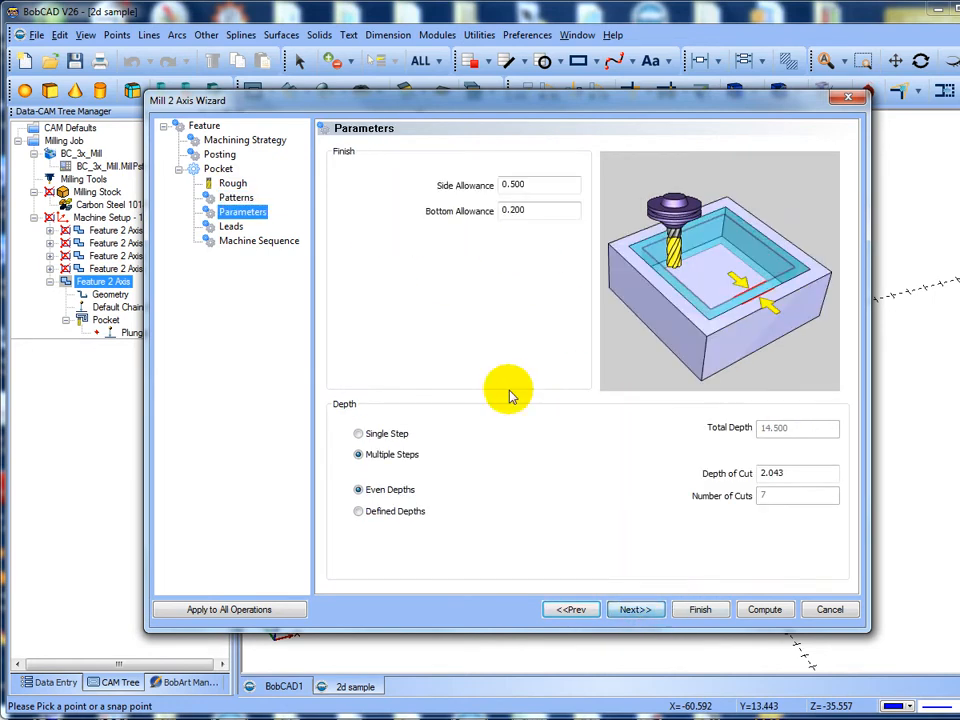
{"action": "left_click", "coordinate": [630, 610]}
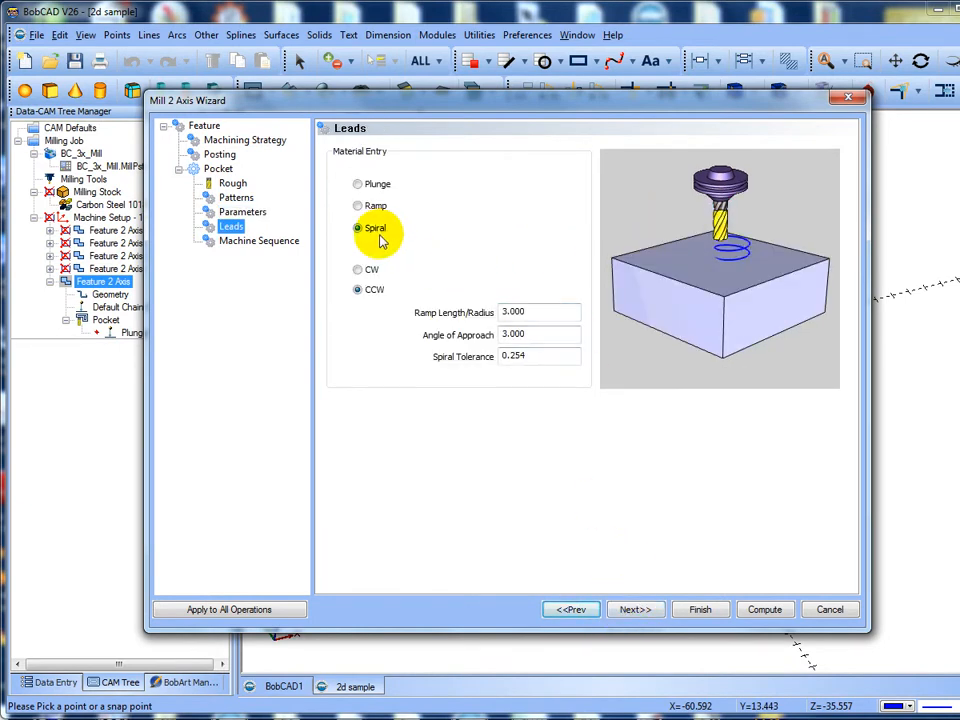
{"action": "left_click", "coordinate": [633, 610]}
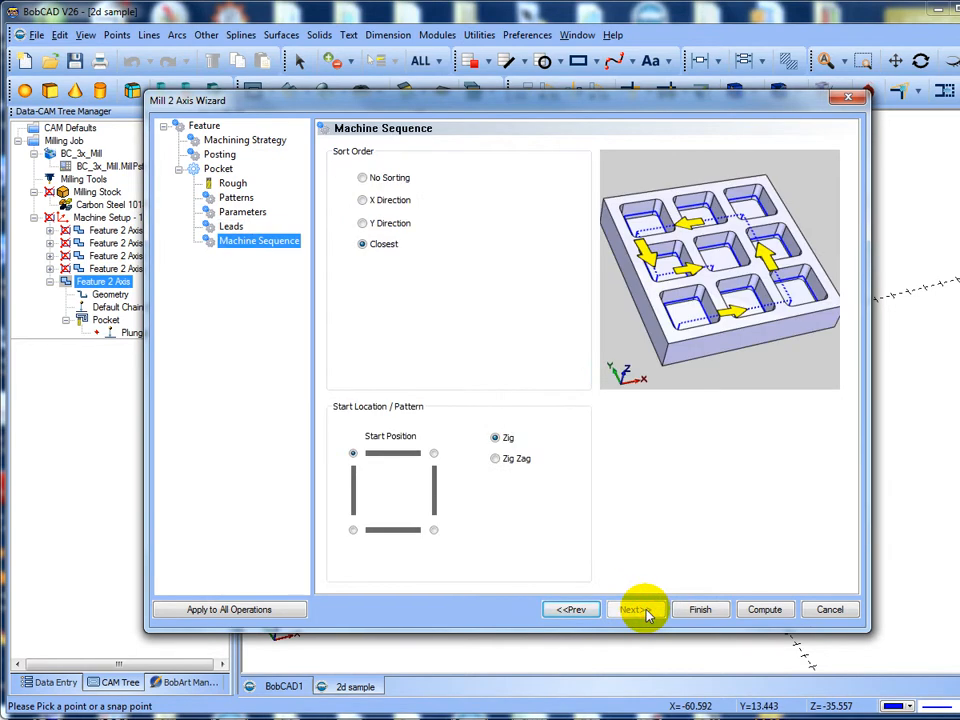
{"action": "left_click", "coordinate": [763, 611]}
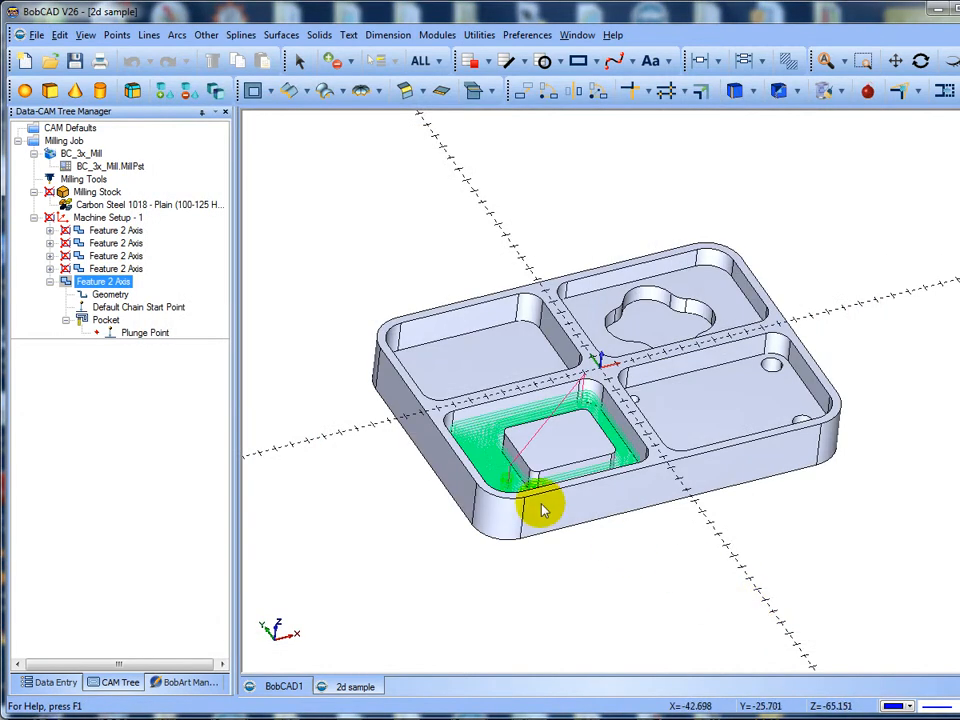
{"action": "mouse_move", "coordinate": [540, 504]}
{"action": "middle_mouse_down"}
{"action": "mouse_move", "coordinate": [549, 543]}
{"action": "mouse_move", "coordinate": [539, 510]}
{"action": "middle_mouse_up"}
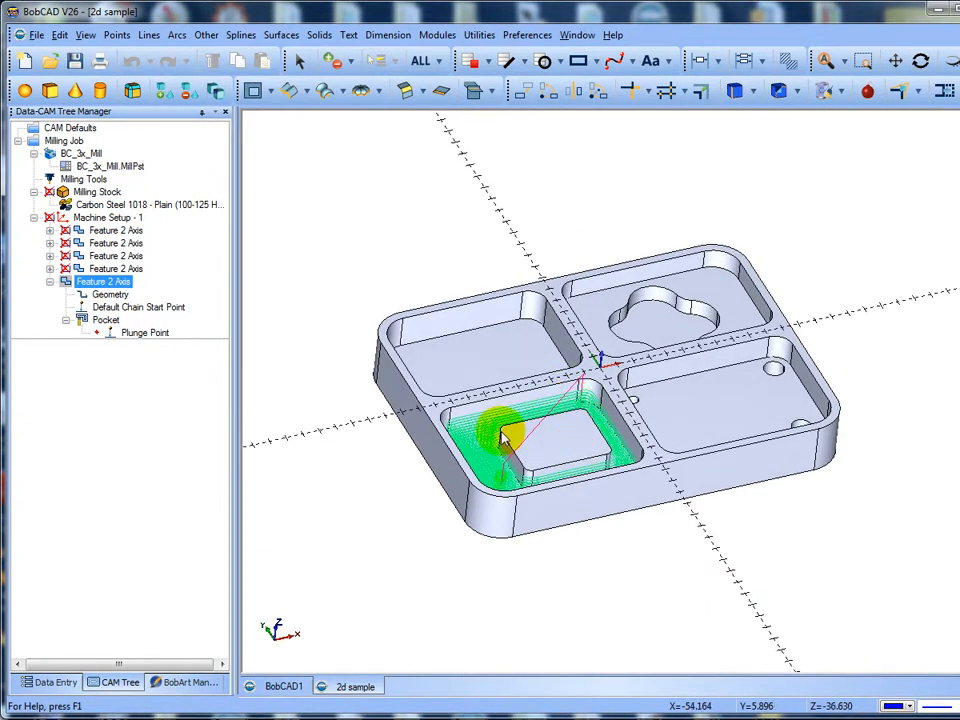
{"action": "middle_click_drag", "start_coordinate": [510, 470], "coordinate": [493, 429]}
Collapse the fifth feature and load pocket roughing.bcom as a sixth Feature 2 Axis
{"action": "left_click", "coordinate": [90, 308]}
{"action": "left_click", "coordinate": [50, 281]}
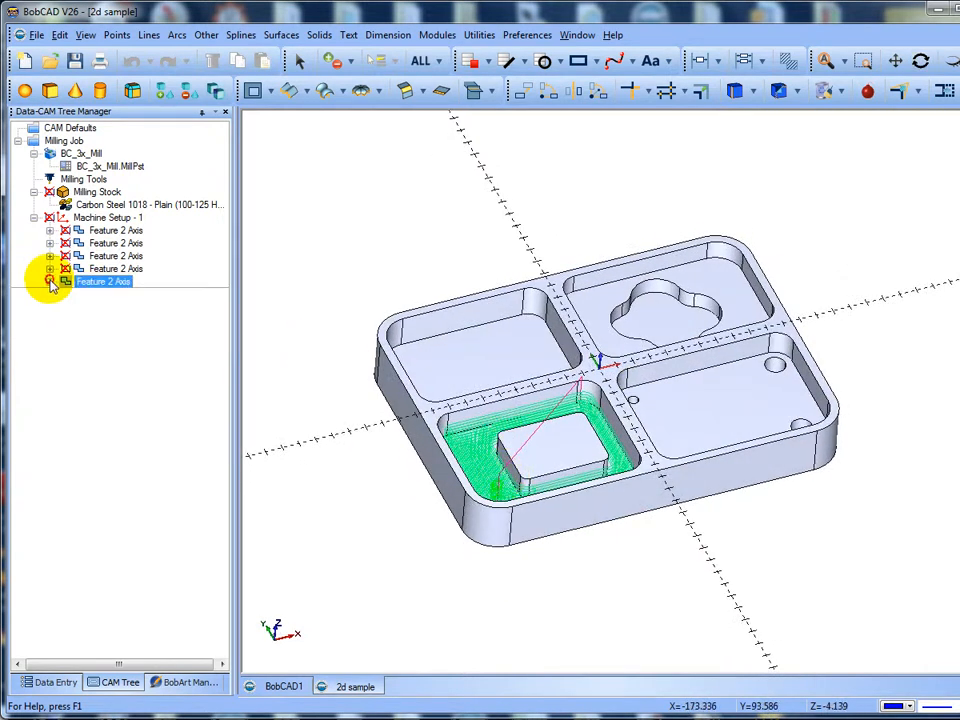
{"action": "right_click", "coordinate": [88, 284]}
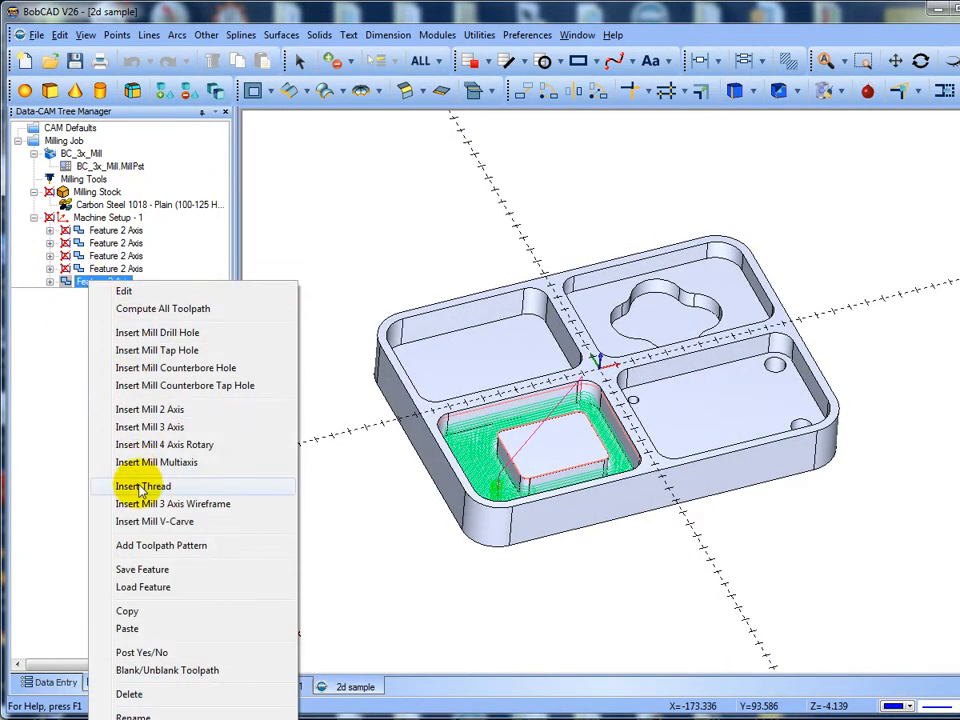
{"action": "left_click", "coordinate": [146, 586]}
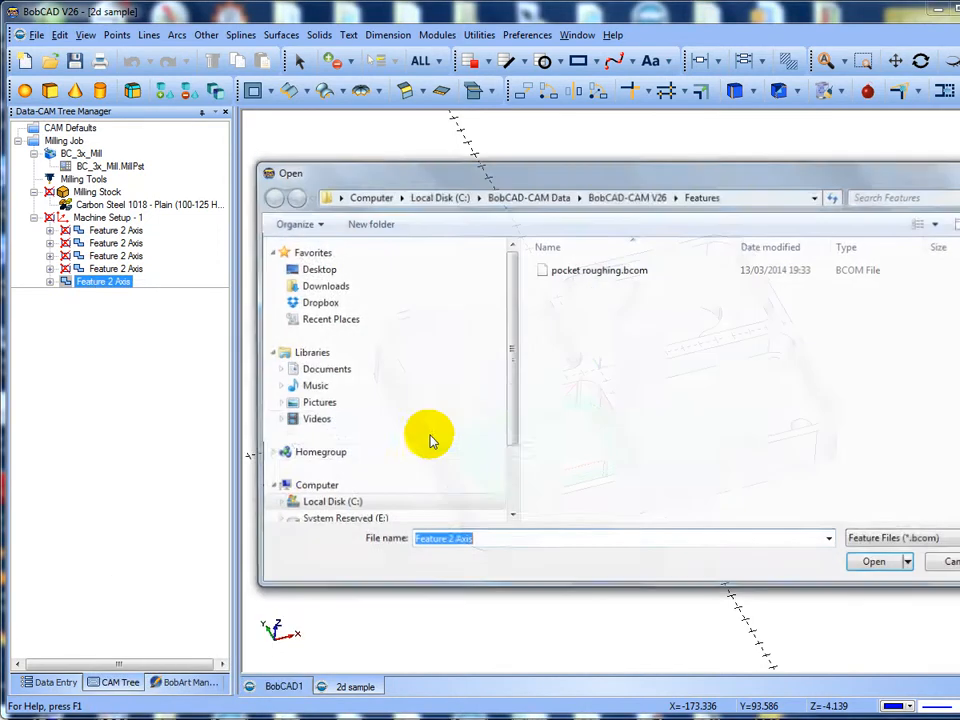
{"action": "left_click", "coordinate": [590, 273]}
{"action": "left_click", "coordinate": [866, 563]}
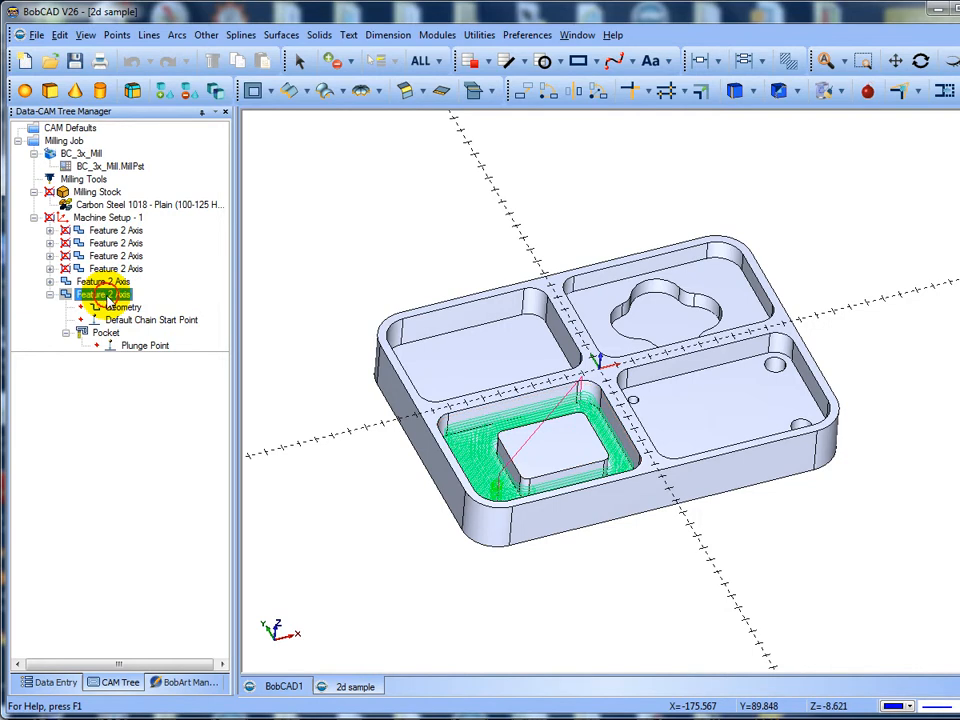
Assign the floor face of the clover-shaped recess as the sixth feature's geometry
{"action": "left_click", "coordinate": [150, 319]}
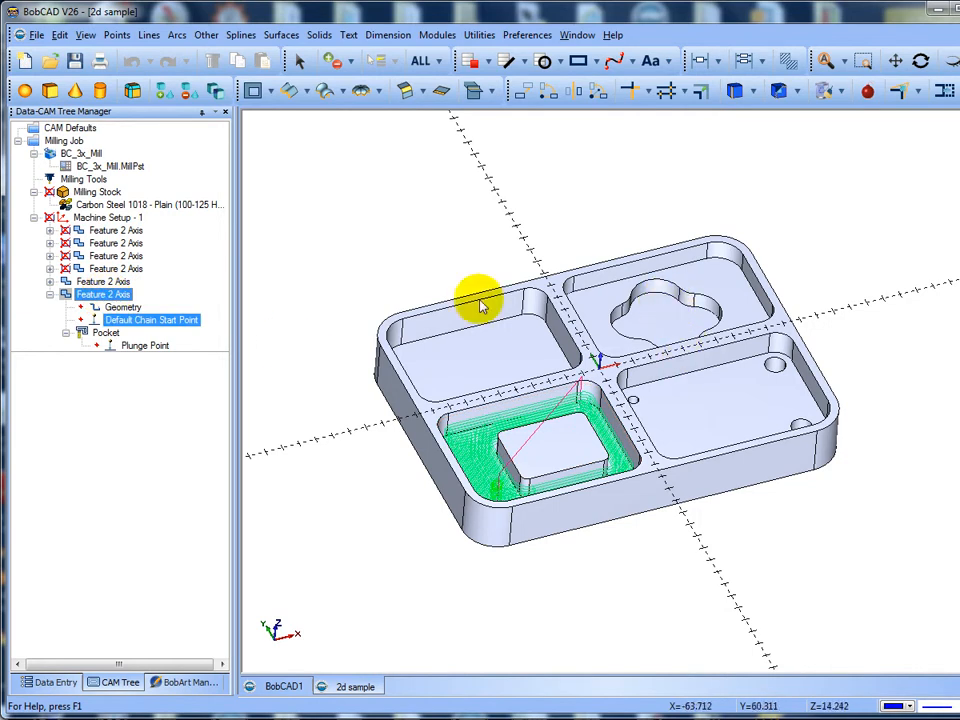
{"action": "left_click", "coordinate": [122, 308]}
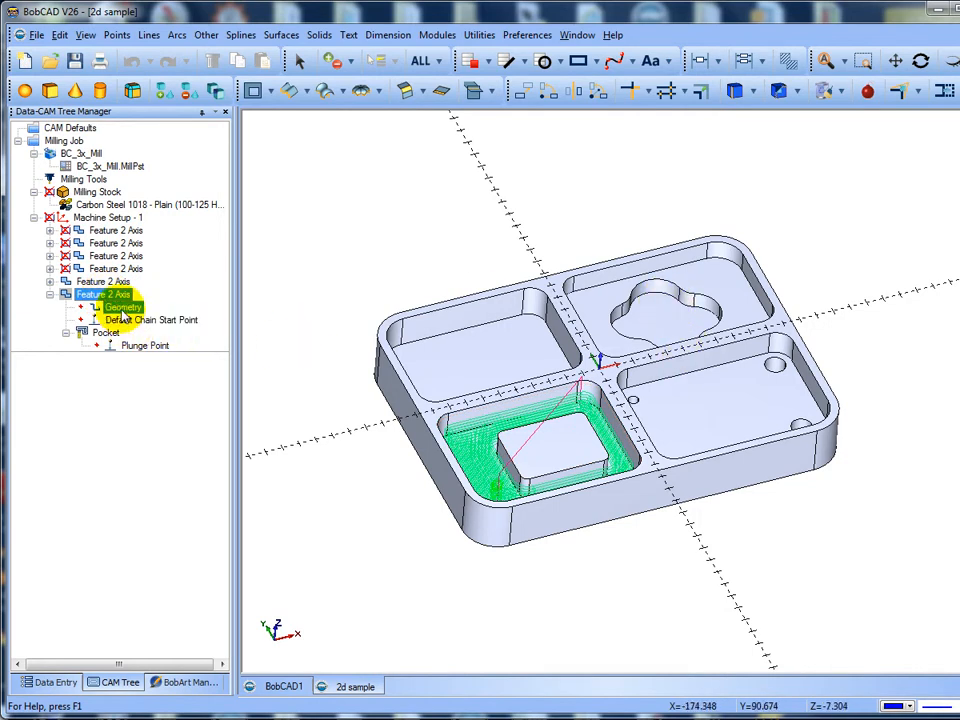
{"action": "right_click", "coordinate": [122, 310]}
{"action": "left_click", "coordinate": [165, 320]}
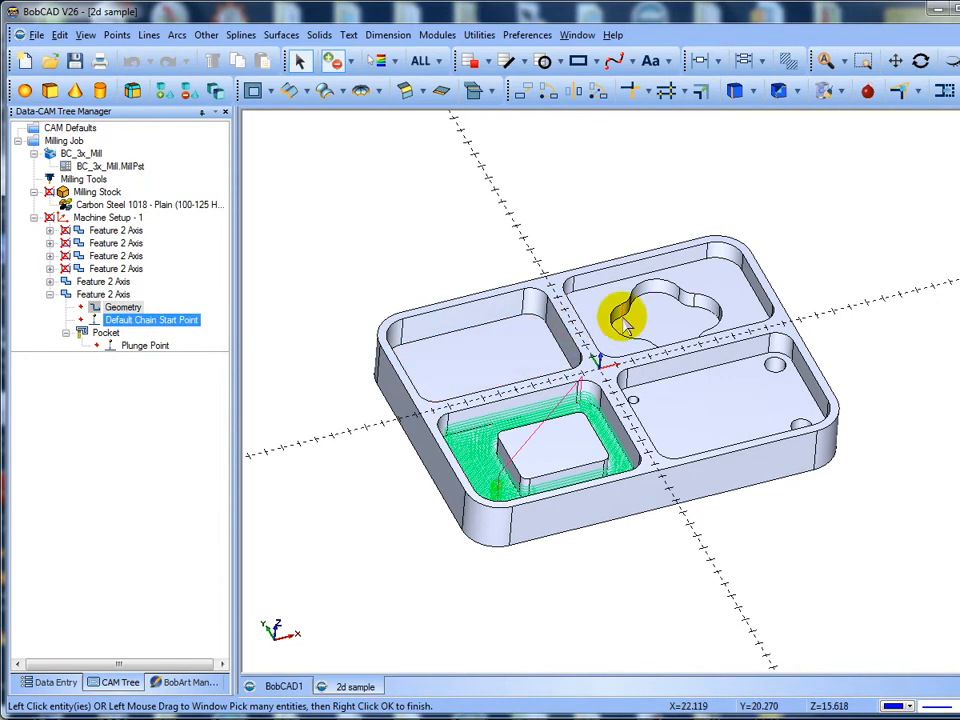
{"action": "left_click", "coordinate": [657, 318]}
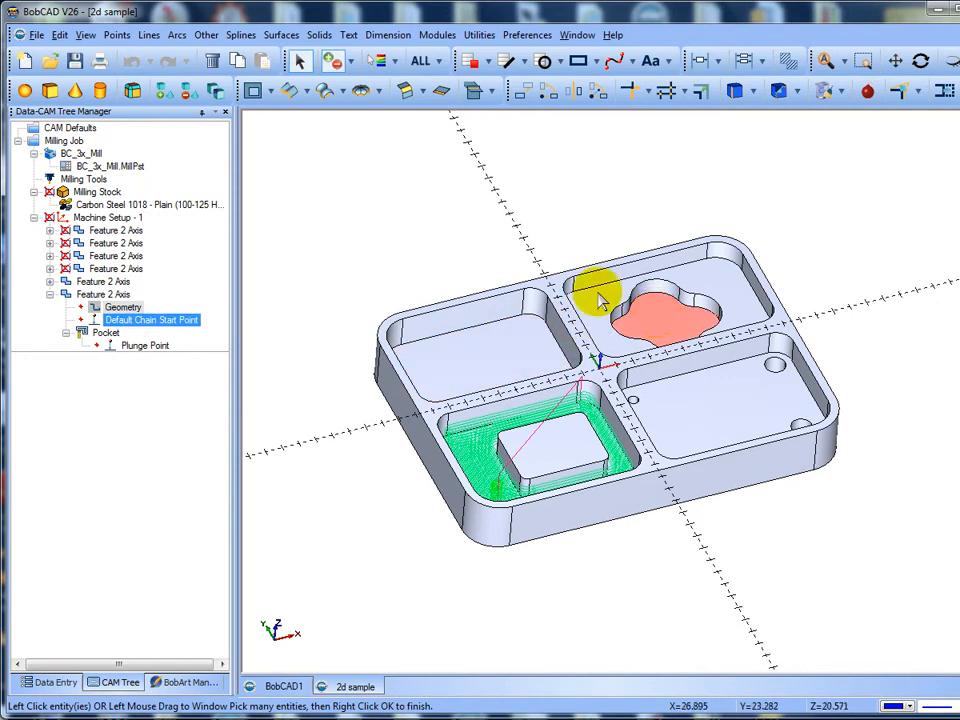
{"action": "right_click", "coordinate": [420, 208]}
{"action": "left_click", "coordinate": [447, 217]}
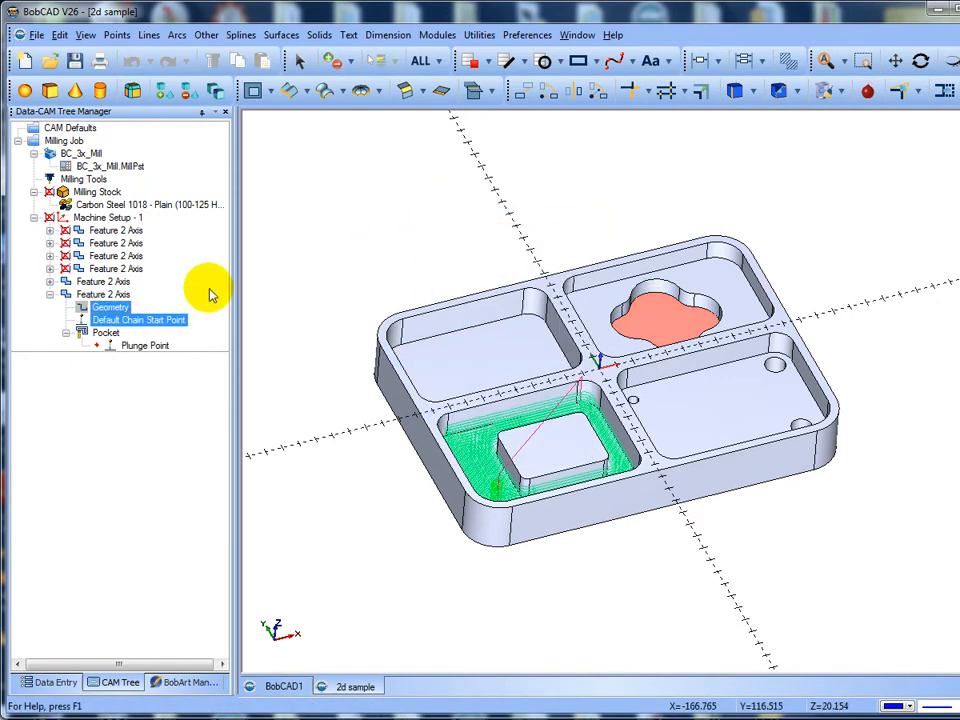
Edit the sixth feature, setting Top of Feature to -12 and Total Depth to 10 for the clover-shaped recess
{"action": "right_click", "coordinate": [118, 295]}
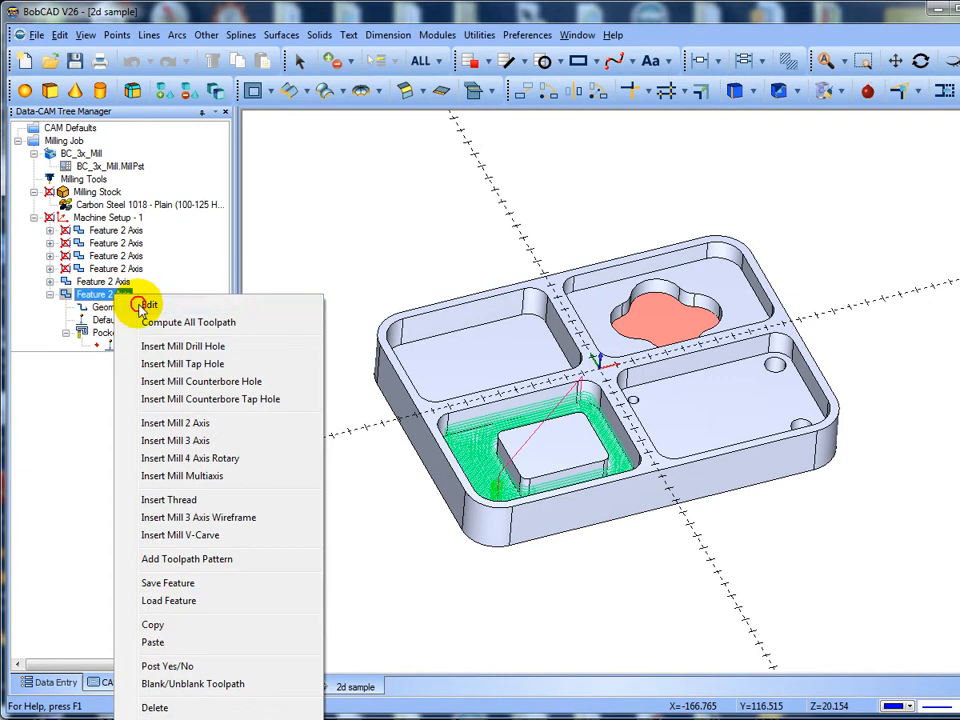
{"action": "left_click", "coordinate": [145, 305]}
{"action": "left_click", "coordinate": [533, 262]}
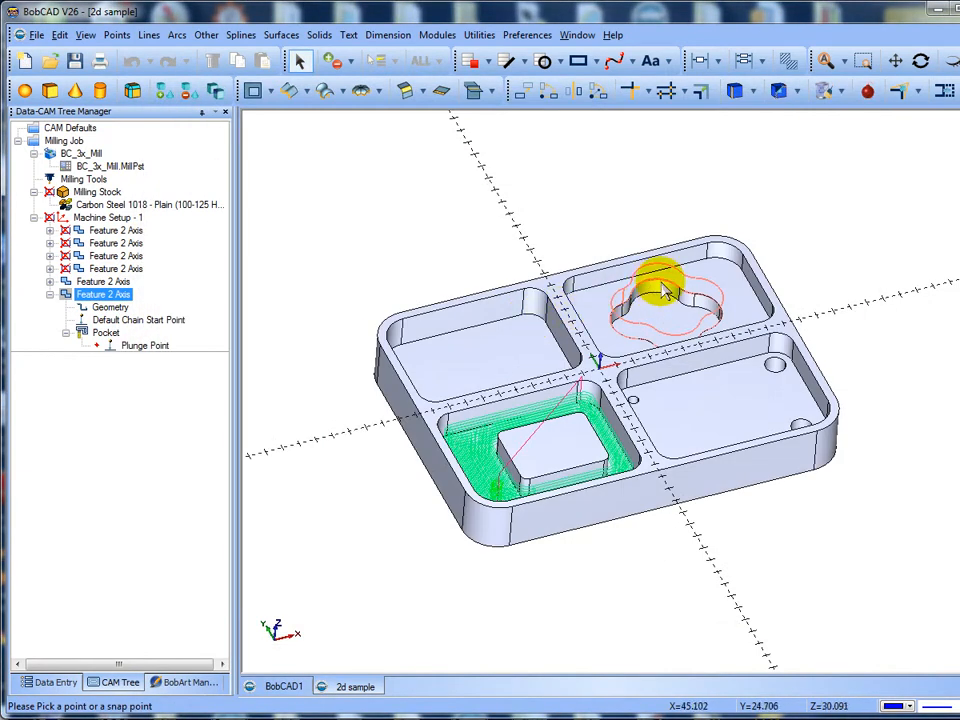
{"action": "left_click", "coordinate": [661, 287]}
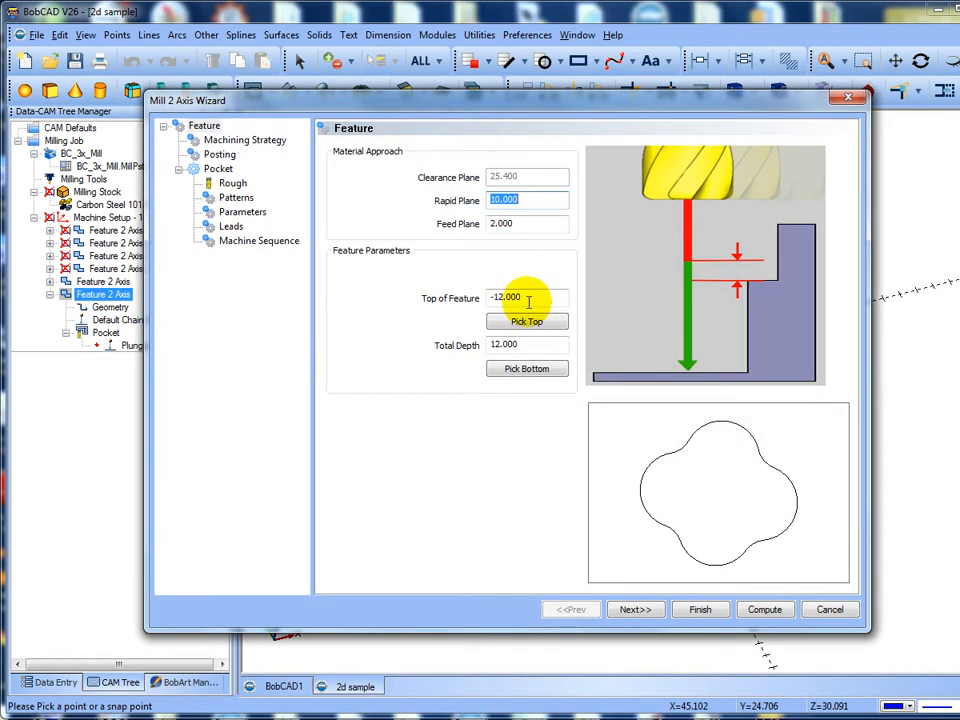
{"action": "left_click_drag", "start_coordinate": [529, 298], "coordinate": [419, 295]}
{"action": "key", "text": "BackSpace"}
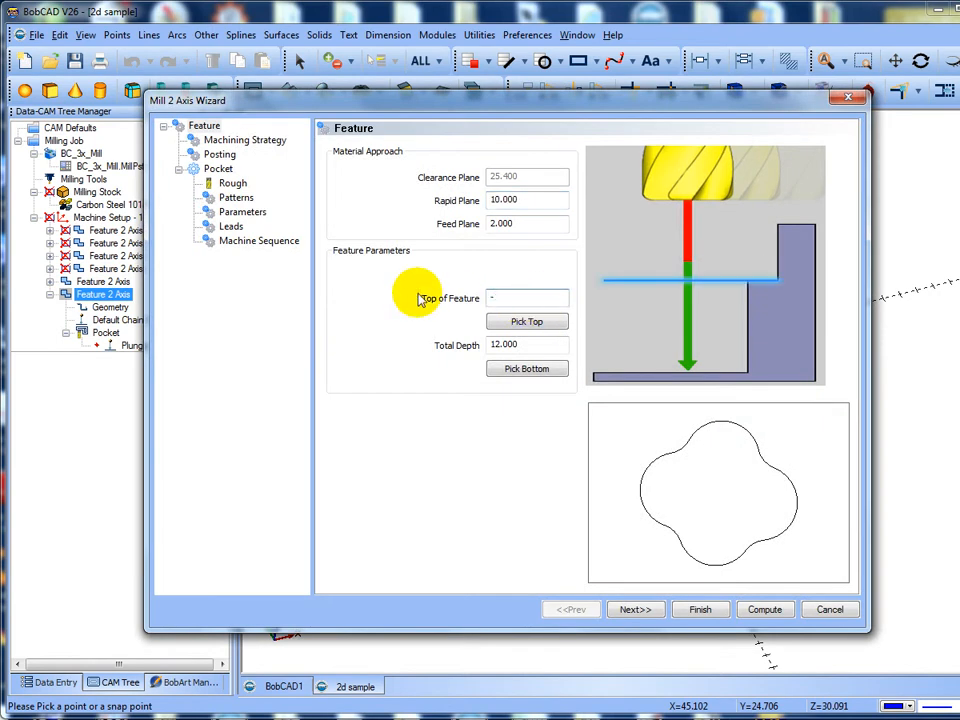
{"action": "left_click", "coordinate": [528, 370]}
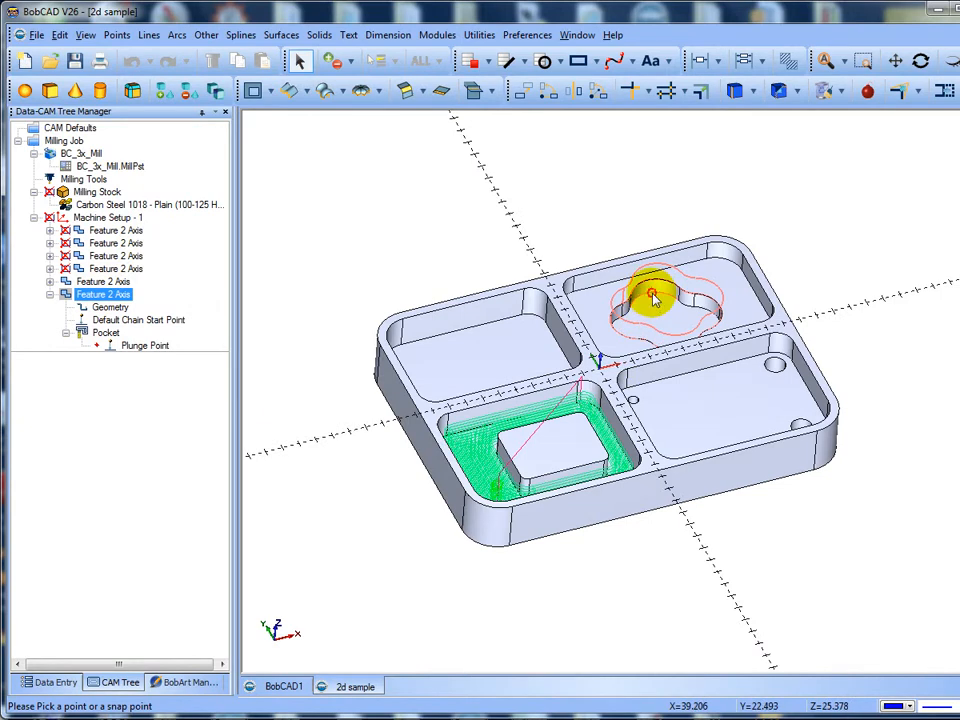
{"action": "left_click", "coordinate": [651, 297]}
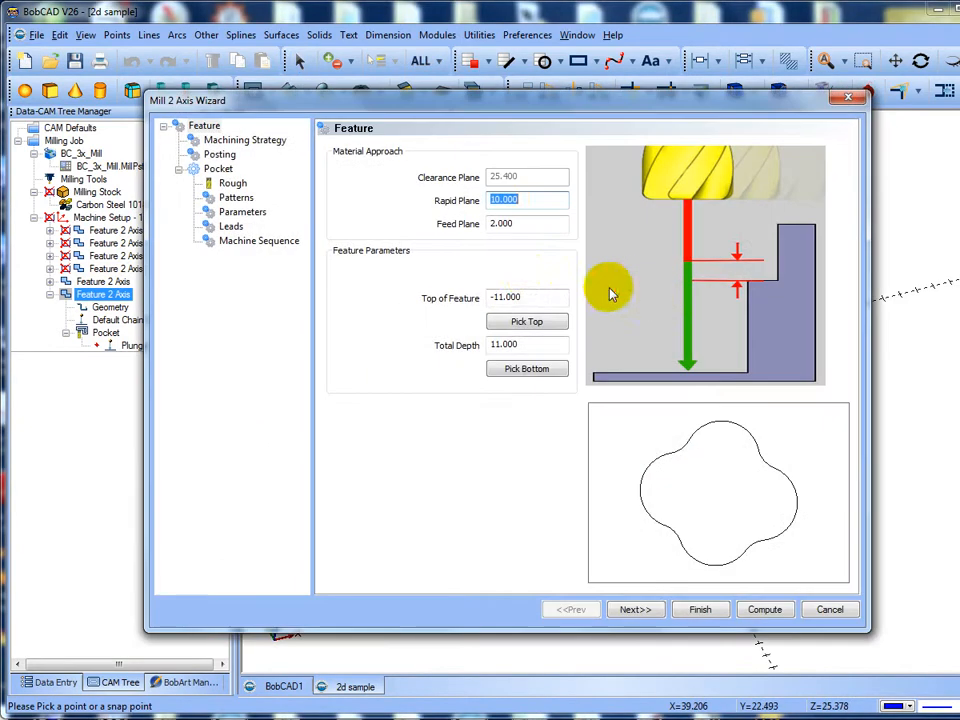
{"action": "left_click", "coordinate": [534, 372]}
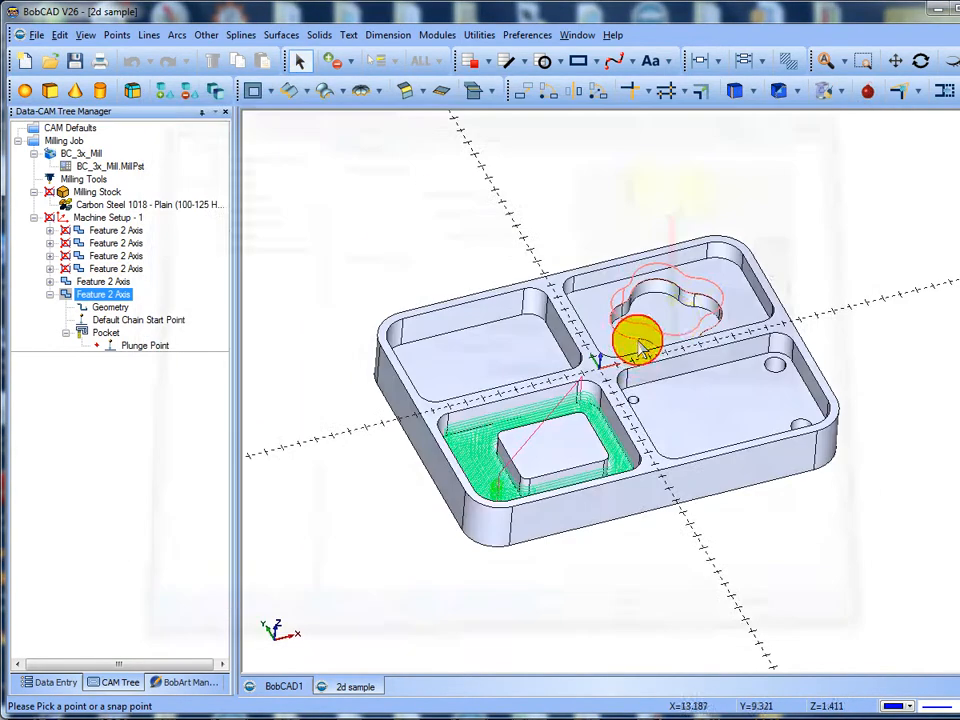
{"action": "left_click", "coordinate": [675, 307]}
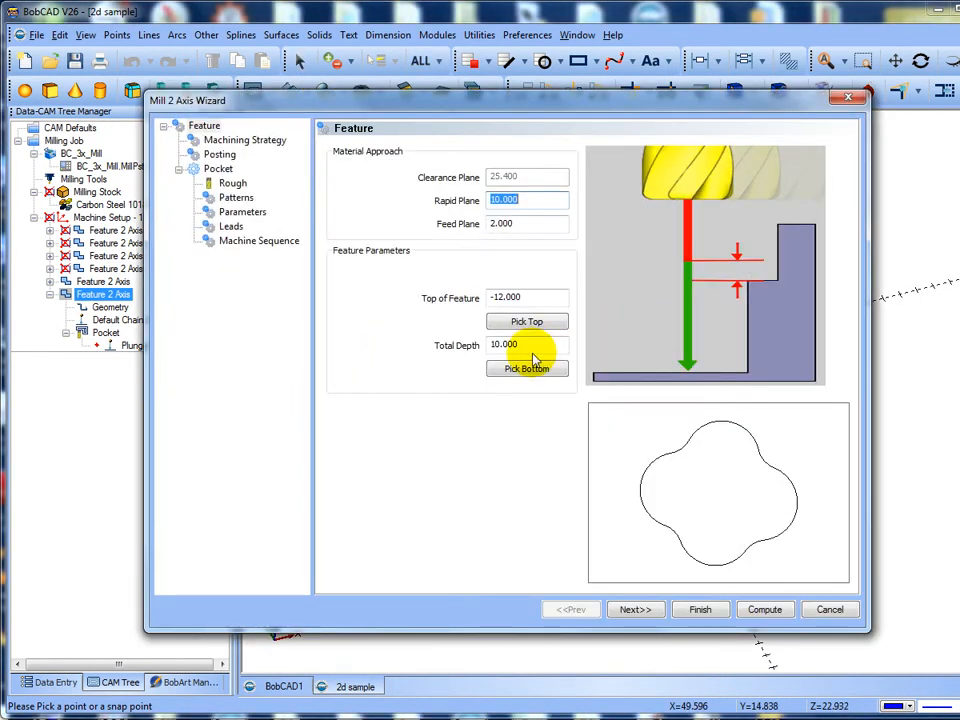
Step through the sixth feature's remaining settings without changes, compute its toolpath, and inspect it in the clover-shaped recess
{"action": "left_click", "coordinate": [637, 610]}
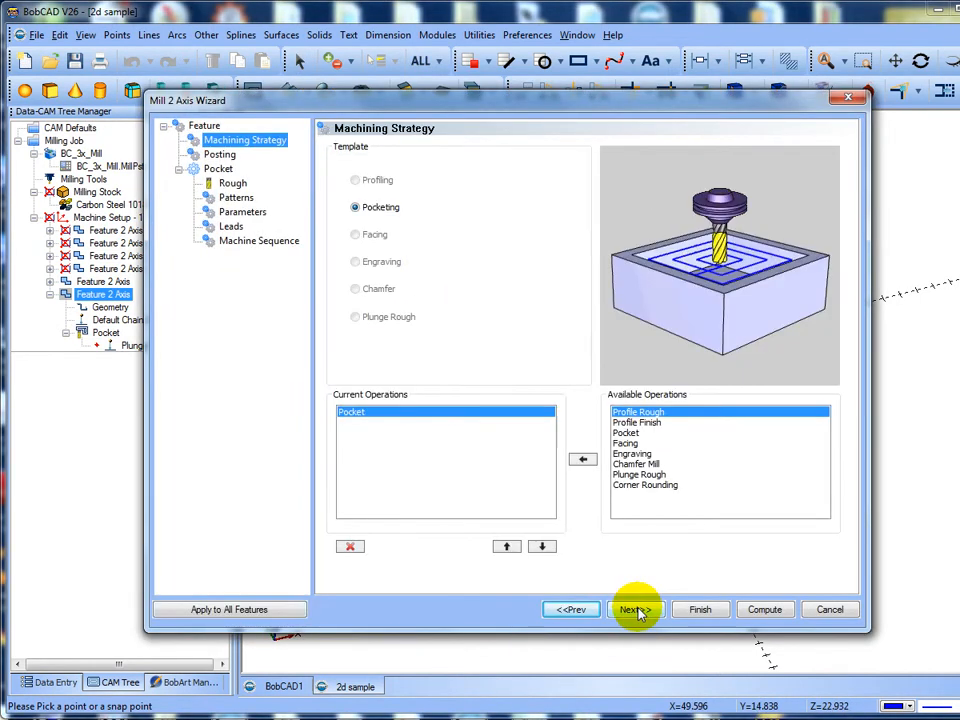
{"action": "left_click", "coordinate": [637, 610]}
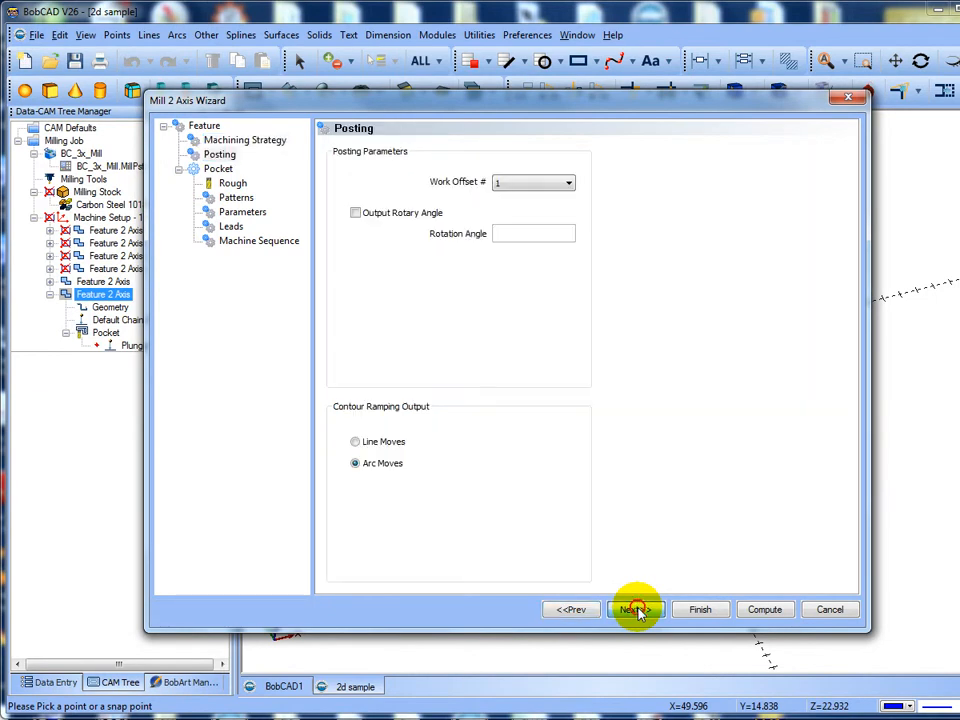
{"action": "left_click", "coordinate": [637, 610]}
{"action": "left_click", "coordinate": [637, 610]}
{"action": "left_click", "coordinate": [637, 610]}
{"action": "left_click", "coordinate": [637, 610]}
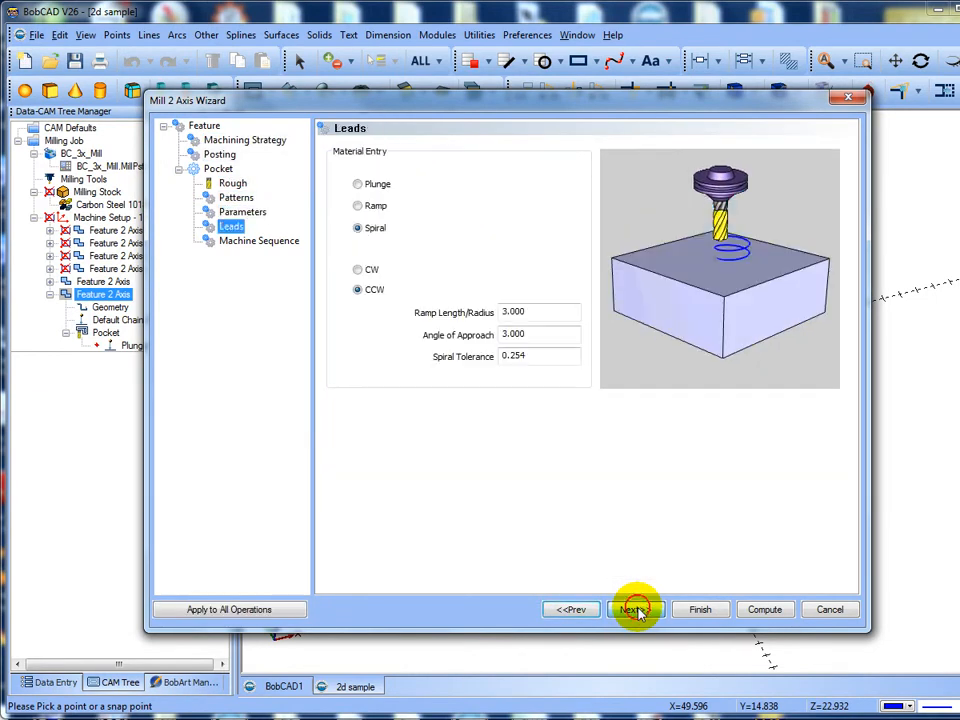
{"action": "left_click", "coordinate": [637, 610]}
{"action": "left_click", "coordinate": [754, 610]}
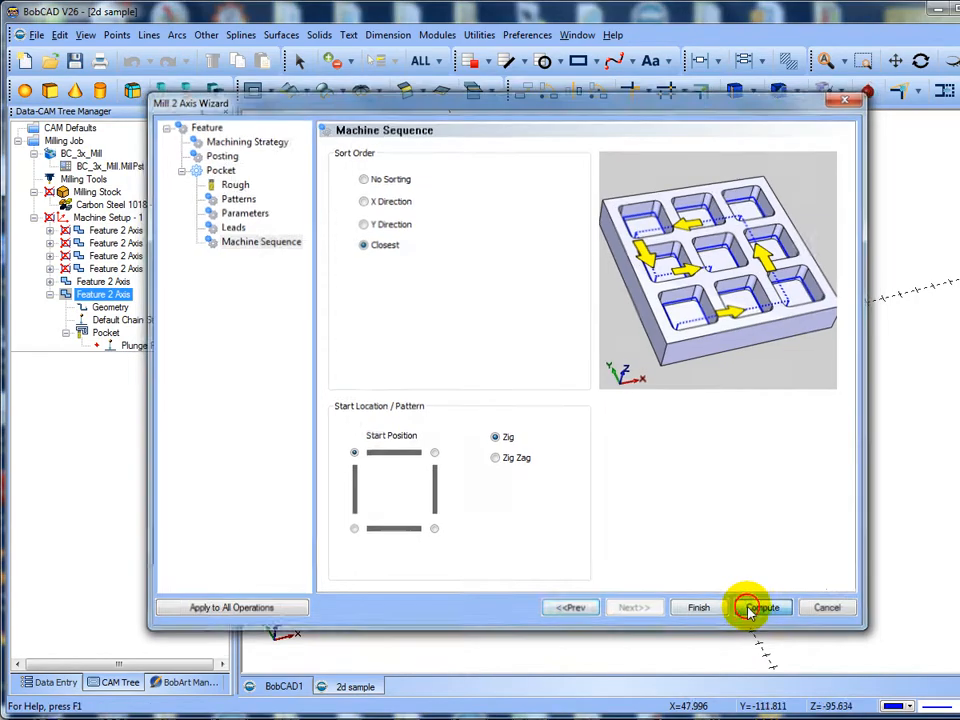
{"action": "mouse_move", "coordinate": [586, 430]}
{"action": "middle_mouse_down"}
{"action": "mouse_move", "coordinate": [578, 476]}
{"action": "mouse_move", "coordinate": [580, 450]}
{"action": "middle_mouse_up"}
{"action": "scroll", "coordinate": [628, 335], "scroll_direction": "up", "scroll_amount": 3}
{"action": "scroll", "coordinate": [625, 320], "scroll_direction": "down", "scroll_amount": 3}
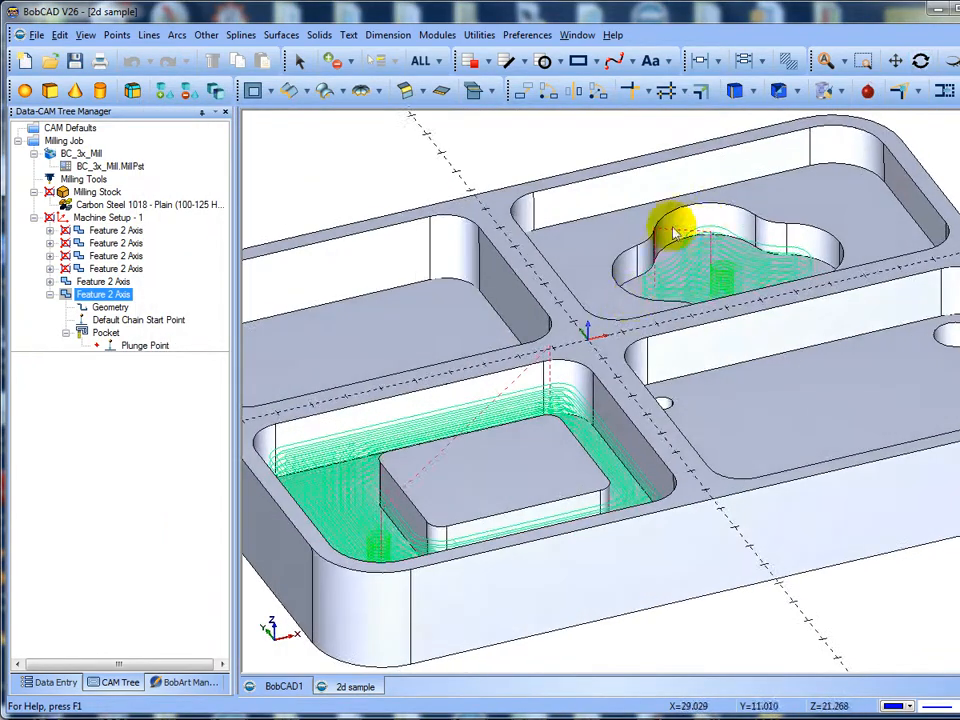
{"action": "scroll", "coordinate": [681, 283], "scroll_direction": "up", "scroll_amount": 3}
{"action": "middle_click_drag", "start_coordinate": [681, 283], "coordinate": [695, 316]}
{"action": "scroll", "coordinate": [695, 316], "scroll_direction": "down", "scroll_amount": 4}
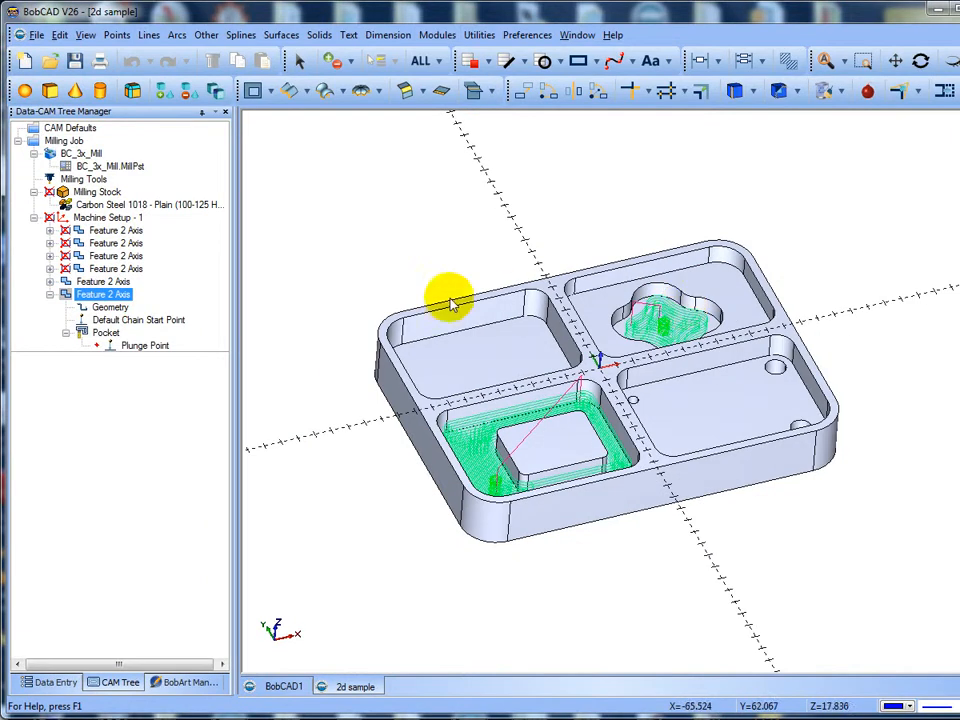
Unblank the toolpaths of all features in Machine Setup - 1 and collapse the sixth feature
{"action": "left_click", "coordinate": [80, 193]}
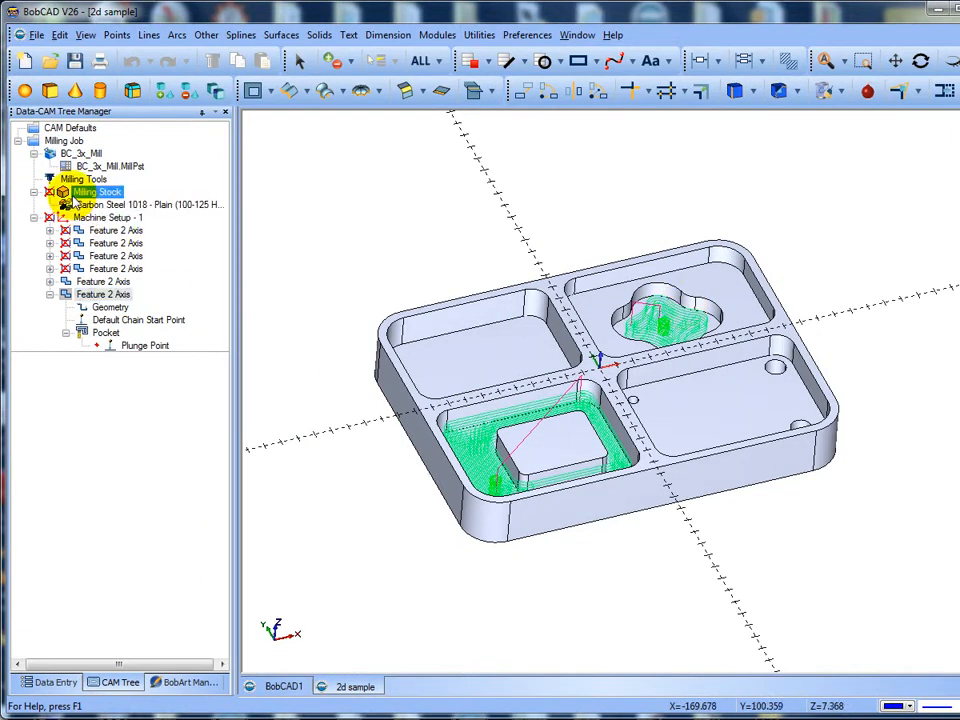
{"action": "left_click", "coordinate": [100, 217]}
{"action": "right_click", "coordinate": [68, 219]}
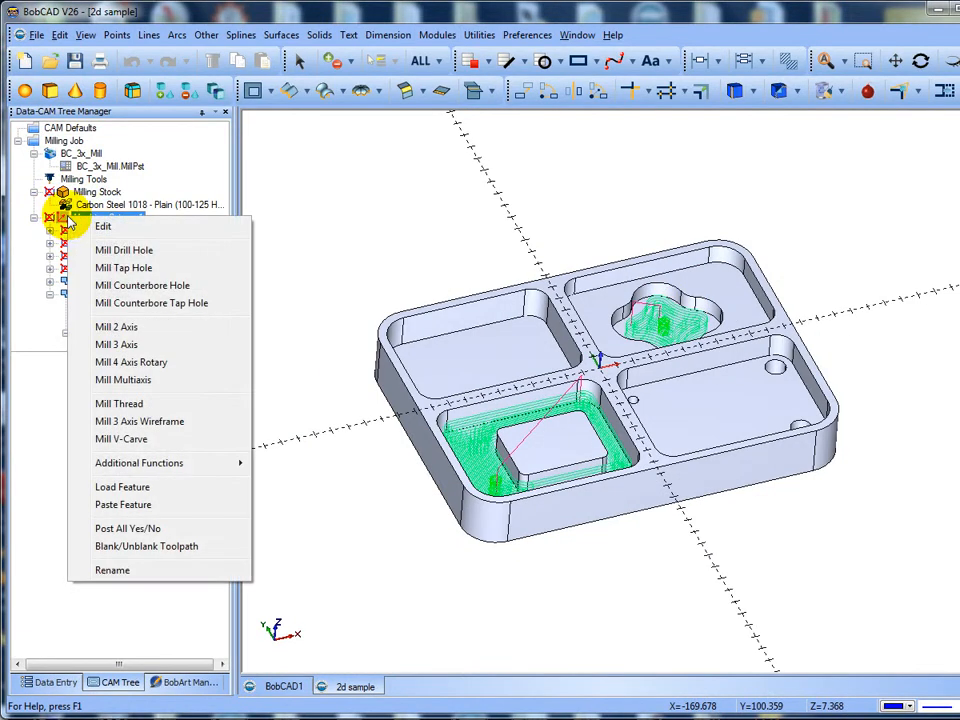
{"action": "left_click", "coordinate": [126, 549]}
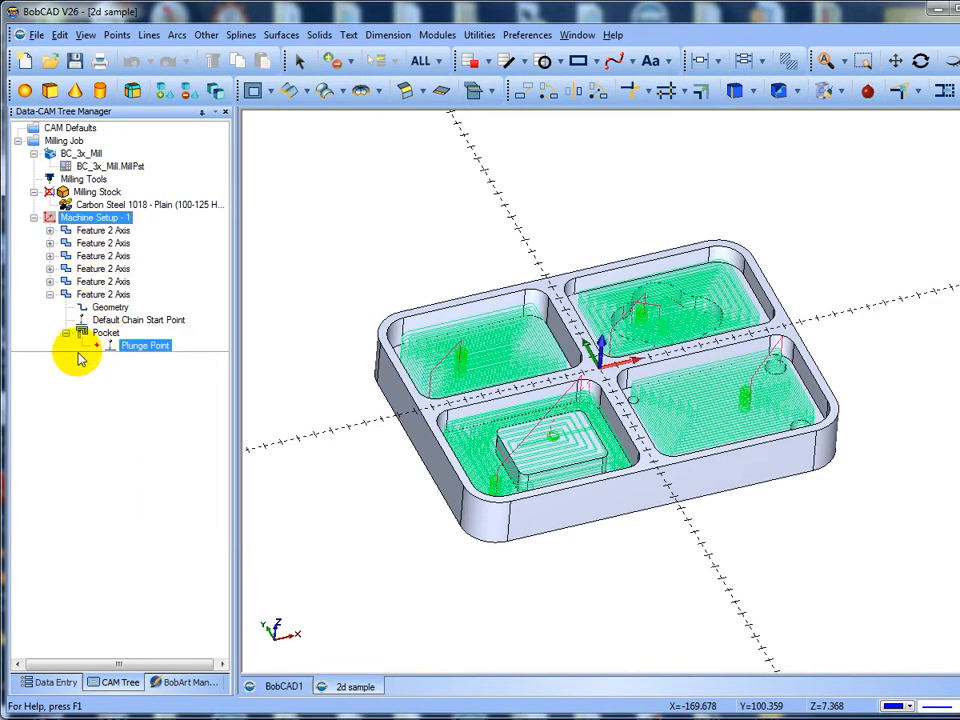
{"action": "left_click", "coordinate": [50, 294]}
{"action": "left_click", "coordinate": [85, 232]}
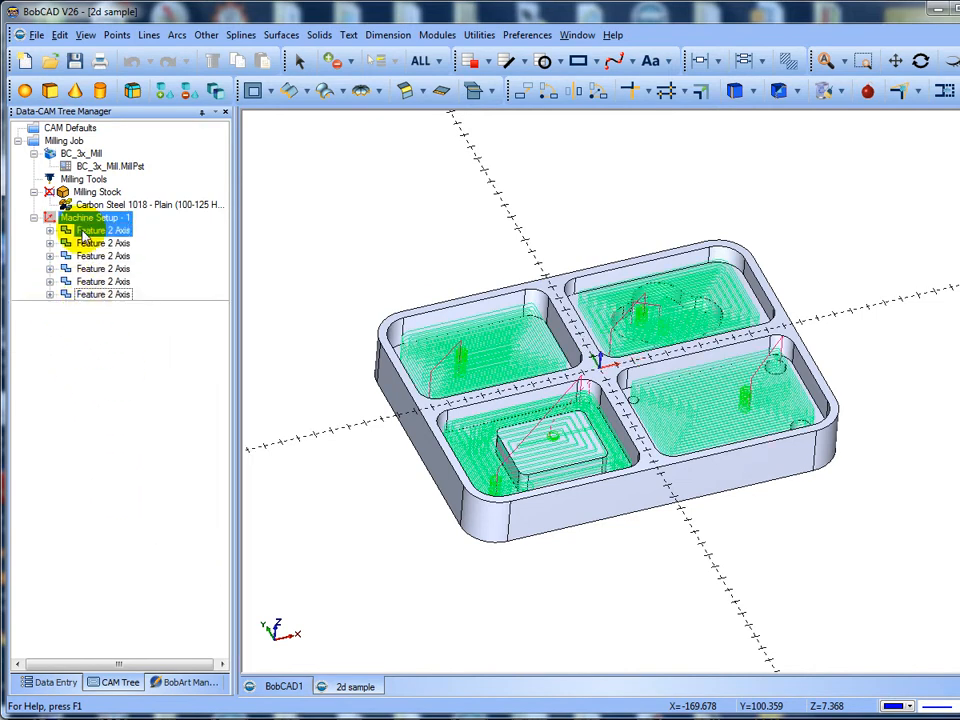
Run Mill Simulation on all six features, showing only the workpiece and tool with the toolpath display turned off
{"action": "left_click", "coordinate": [90, 192]}
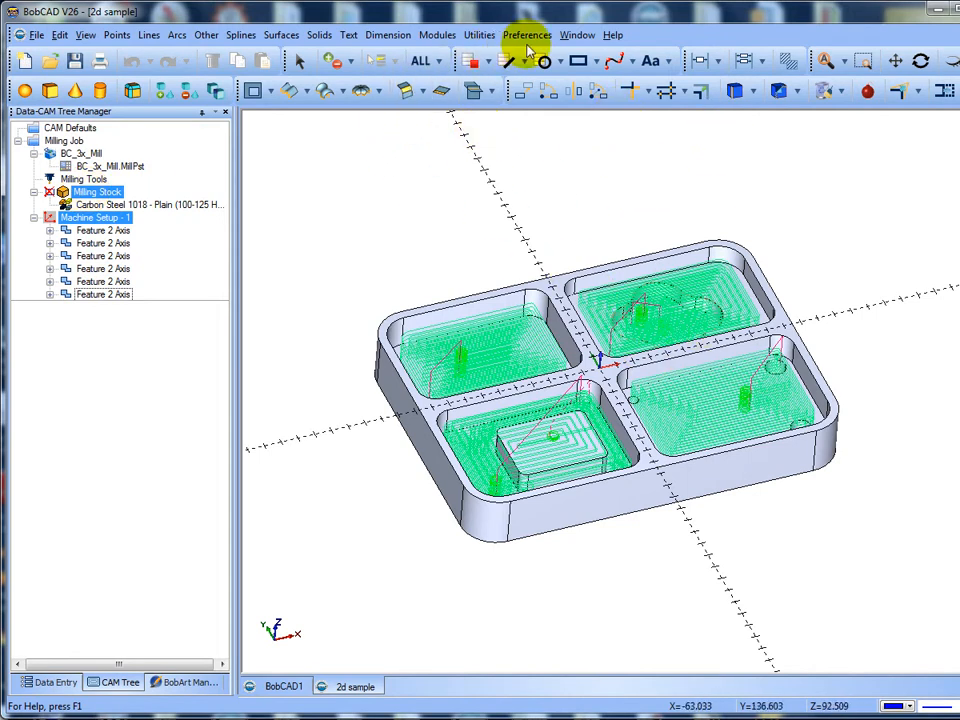
{"action": "left_click", "coordinate": [437, 35]}
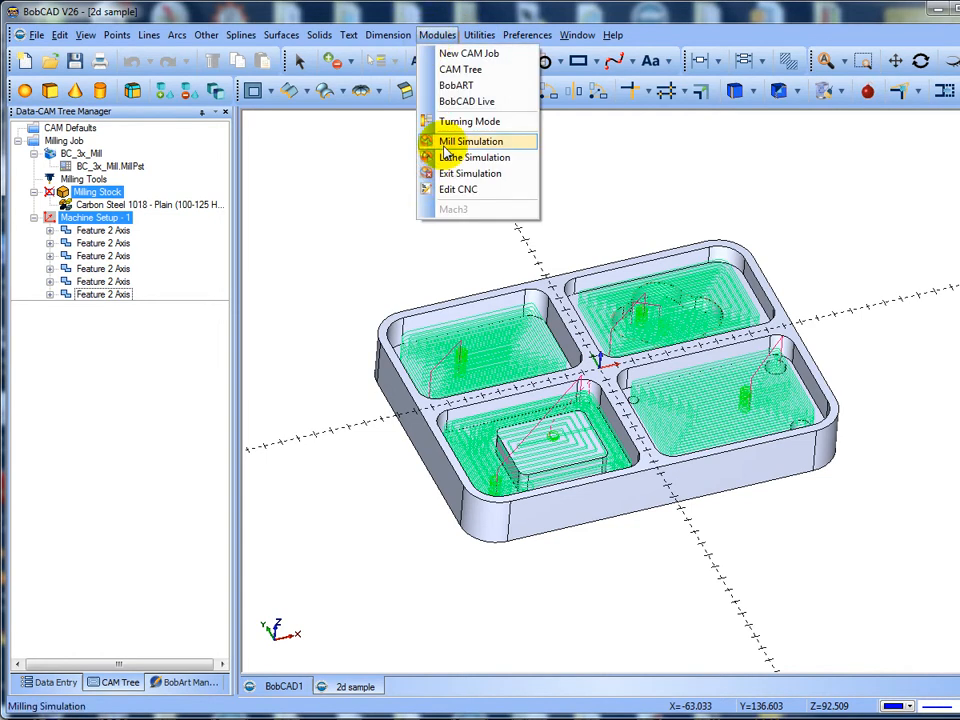
{"action": "left_click", "coordinate": [425, 143]}
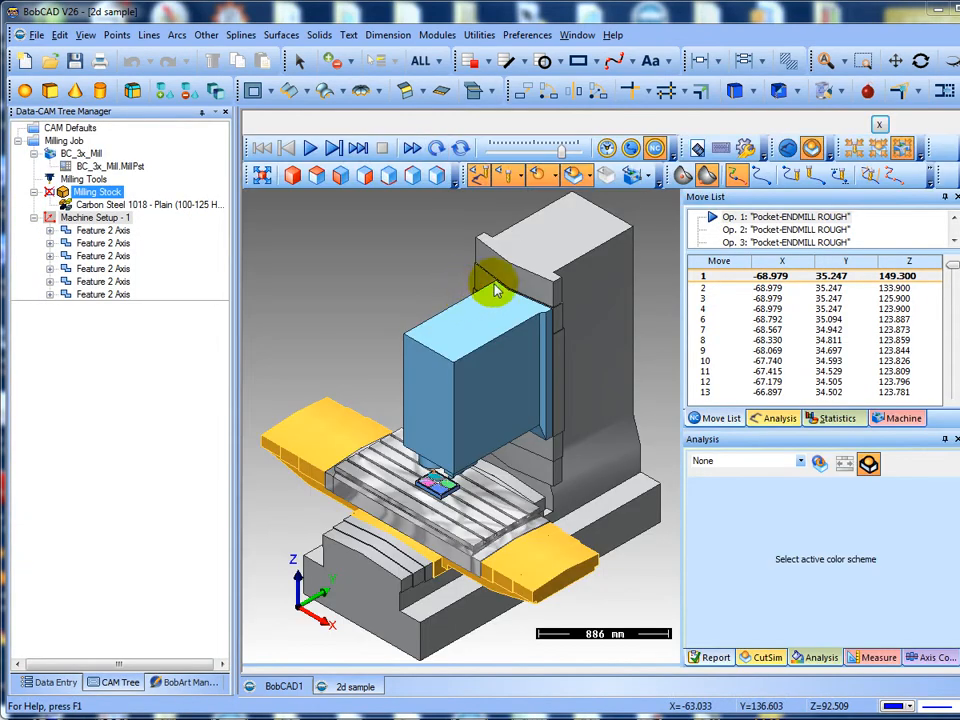
{"action": "left_click", "coordinate": [878, 149]}
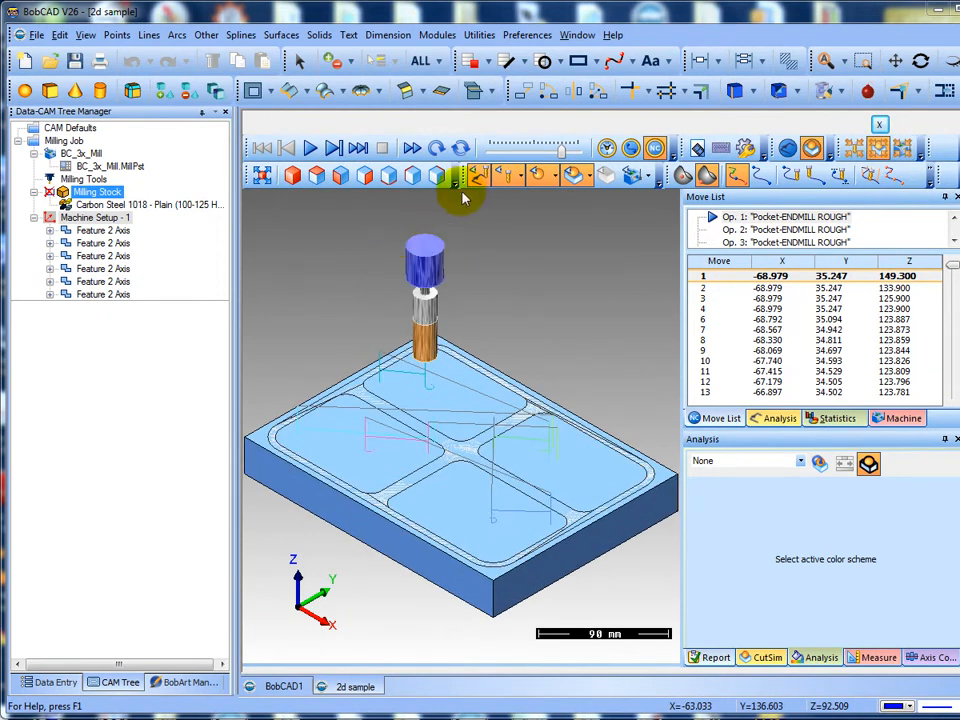
{"action": "left_click", "coordinate": [477, 178]}
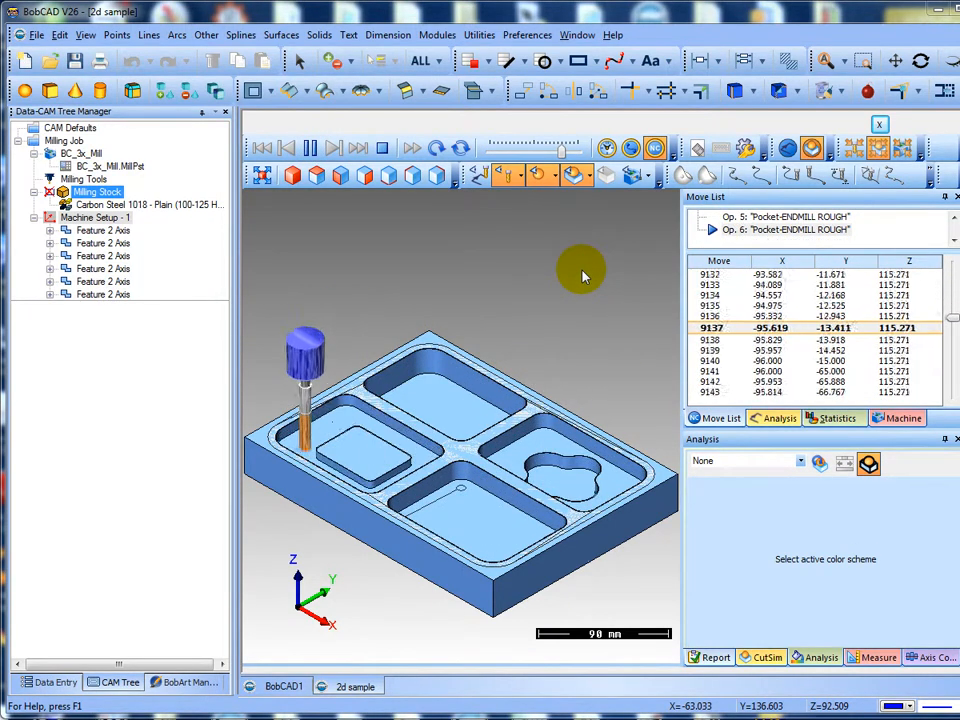
{"action": "mouse_move", "coordinate": [477, 376]}
{"action": "middle_mouse_down"}
{"action": "mouse_move", "coordinate": [459, 443]}
{"action": "mouse_move", "coordinate": [450, 386]}
{"action": "mouse_move", "coordinate": [454, 396]}
{"action": "mouse_move", "coordinate": [403, 377]}
{"action": "mouse_move", "coordinate": [423, 430]}
{"action": "mouse_move", "coordinate": [450, 385]}
{"action": "middle_mouse_up"}
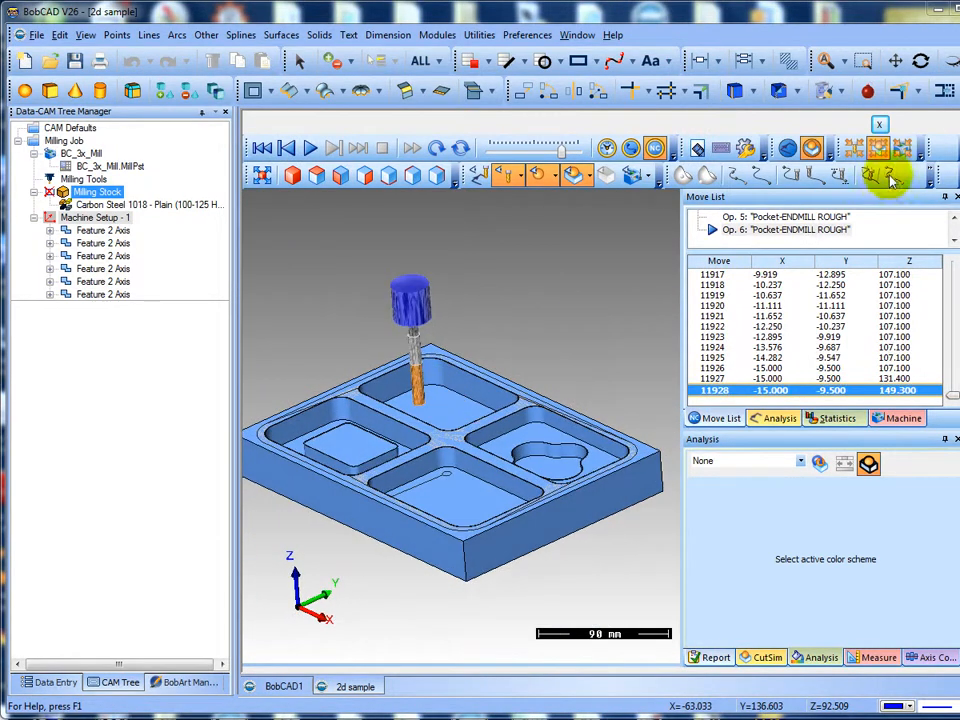
Exit the simulation and inspect the computed toolpaths across all four pockets
{"action": "left_click", "coordinate": [879, 124]}
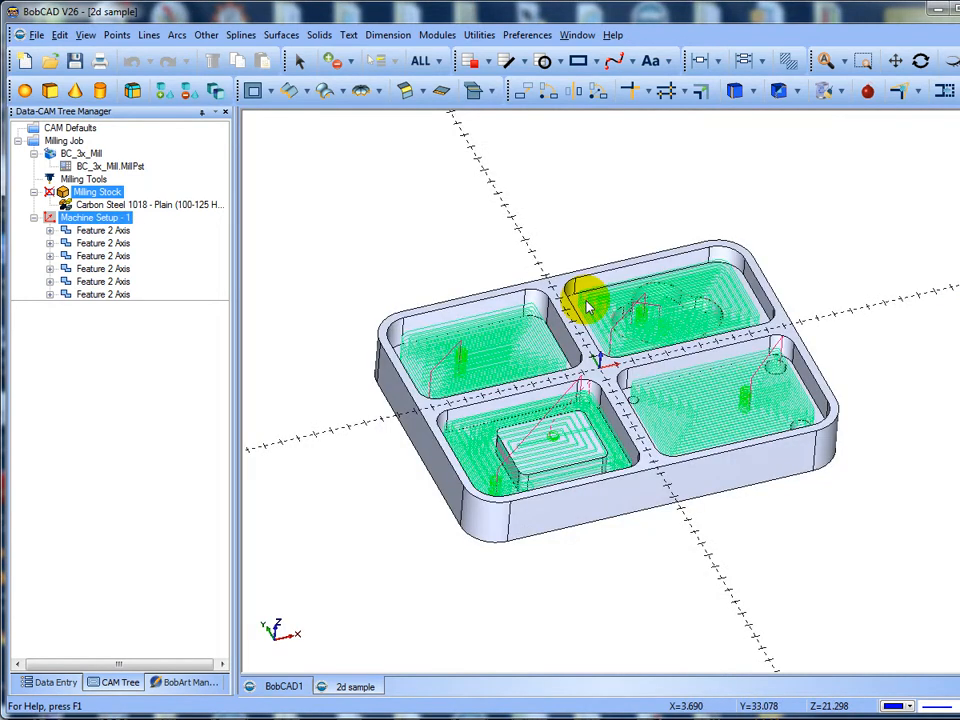
{"action": "middle_click_drag", "start_coordinate": [570, 347], "coordinate": [536, 311]}
{"action": "scroll", "coordinate": [574, 362], "scroll_direction": "up", "scroll_amount": 3}
{"action": "scroll", "coordinate": [574, 362], "scroll_direction": "down", "scroll_amount": 3}
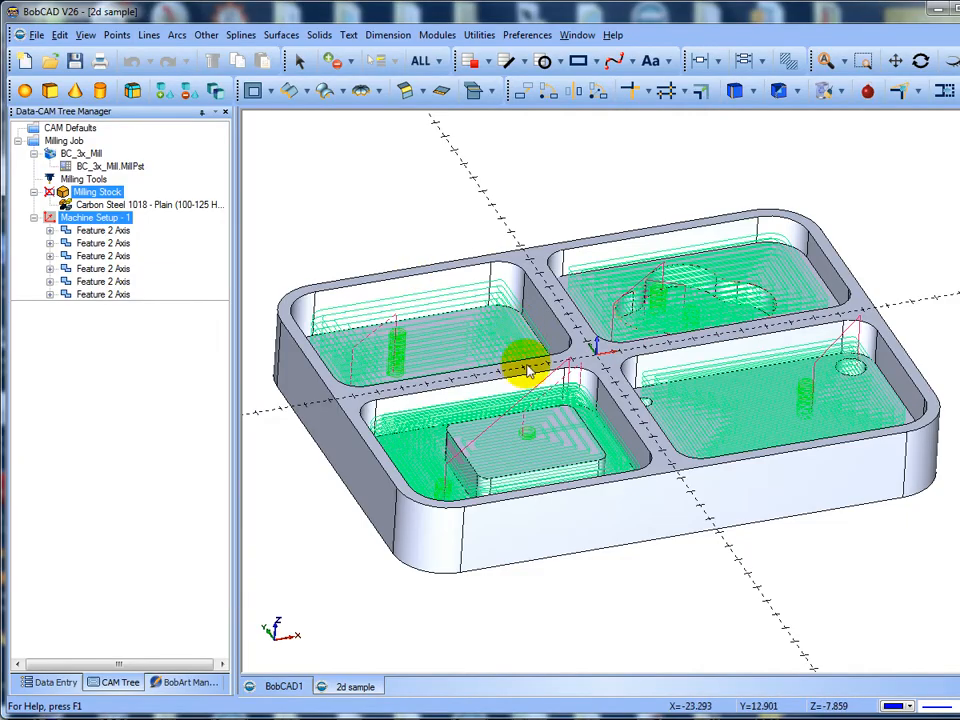
{"action": "mouse_move", "coordinate": [523, 364]}
{"action": "middle_mouse_down"}
{"action": "mouse_move", "coordinate": [533, 447]}
{"action": "mouse_move", "coordinate": [514, 354]}
{"action": "mouse_move", "coordinate": [531, 394]}
{"action": "mouse_move", "coordinate": [514, 354]}
{"action": "mouse_move", "coordinate": [529, 386]}
{"action": "mouse_move", "coordinate": [639, 411]}
{"action": "mouse_move", "coordinate": [528, 380]}
{"action": "mouse_move", "coordinate": [515, 362]}
{"action": "mouse_move", "coordinate": [521, 350]}
{"action": "mouse_move", "coordinate": [530, 360]}
{"action": "middle_mouse_up"}
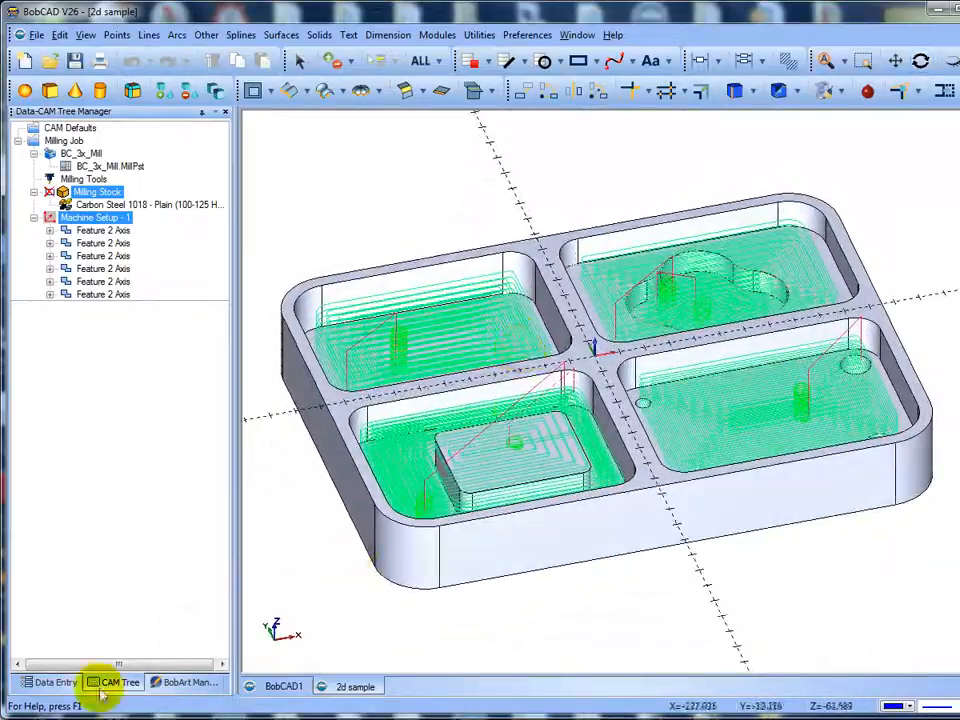